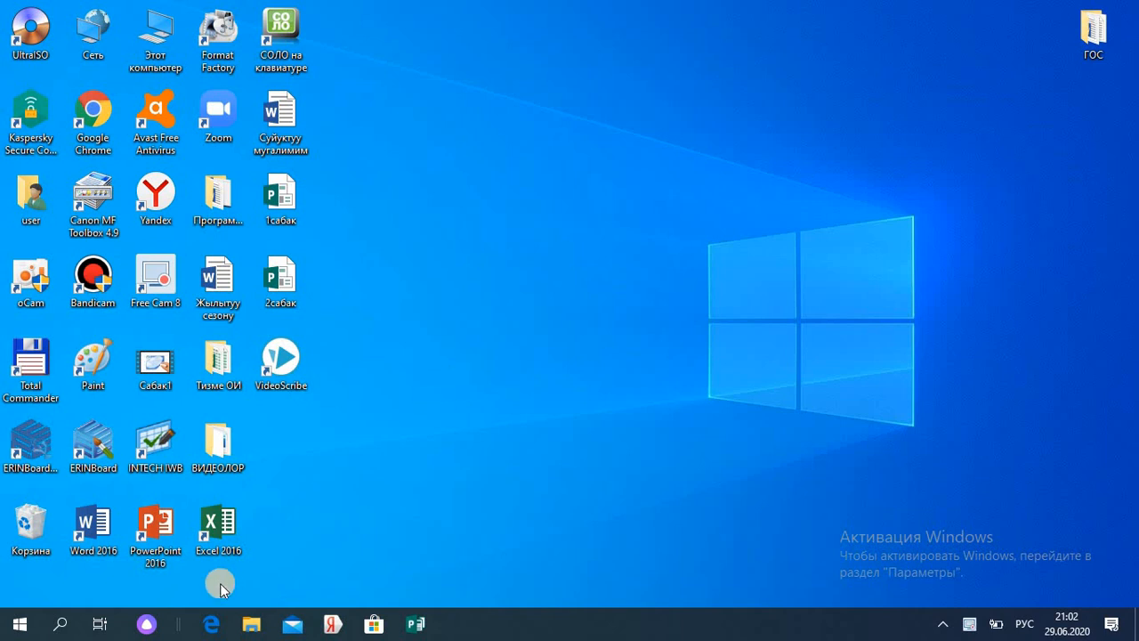
- Launch Publisher 2016 by searching 'p' from the Windows Start menu
click(20, 628)
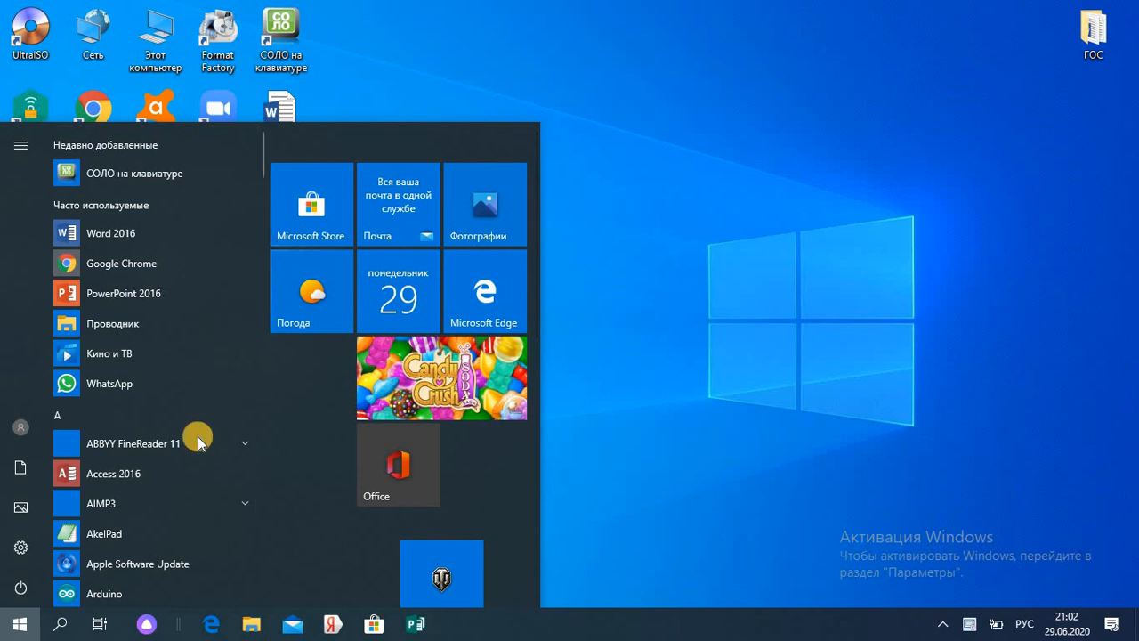
click(61, 627)
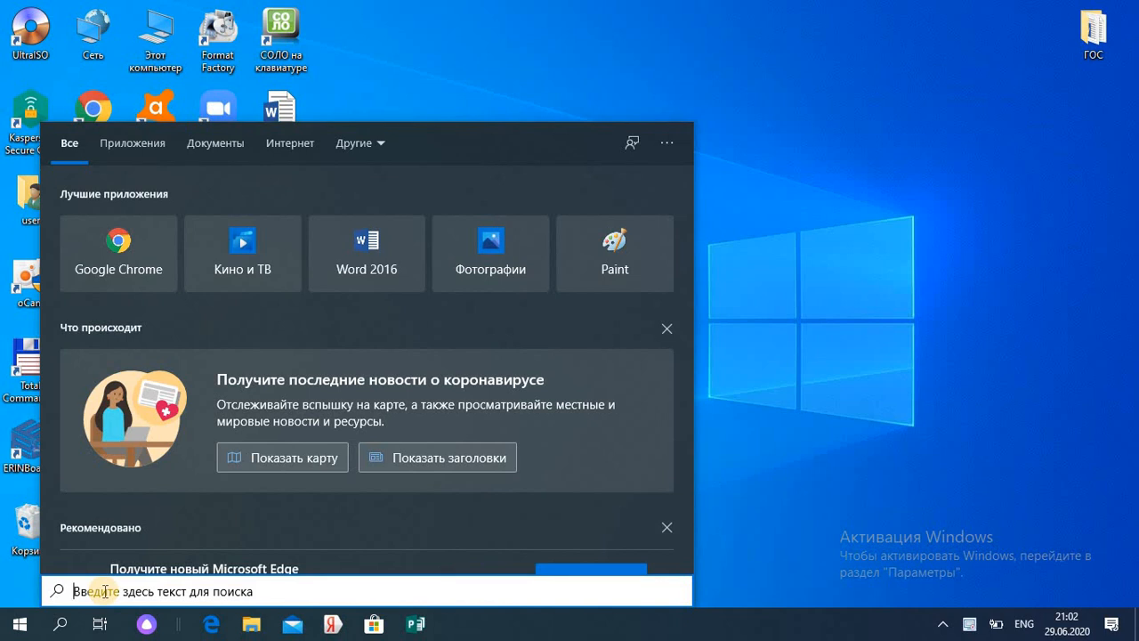
text(pu)
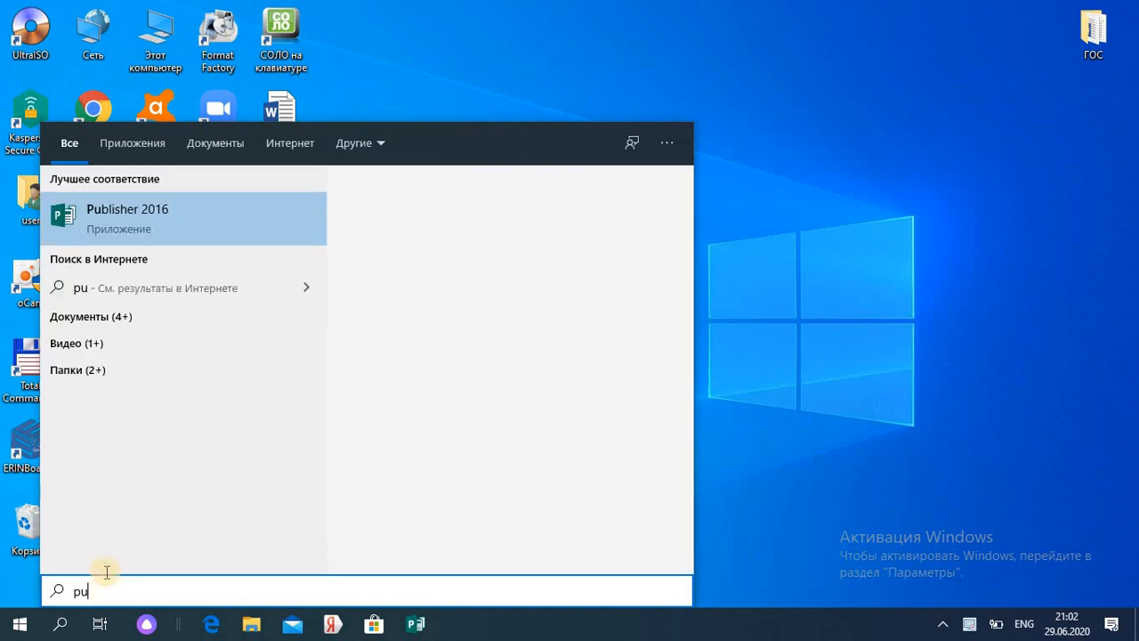
click(221, 216)
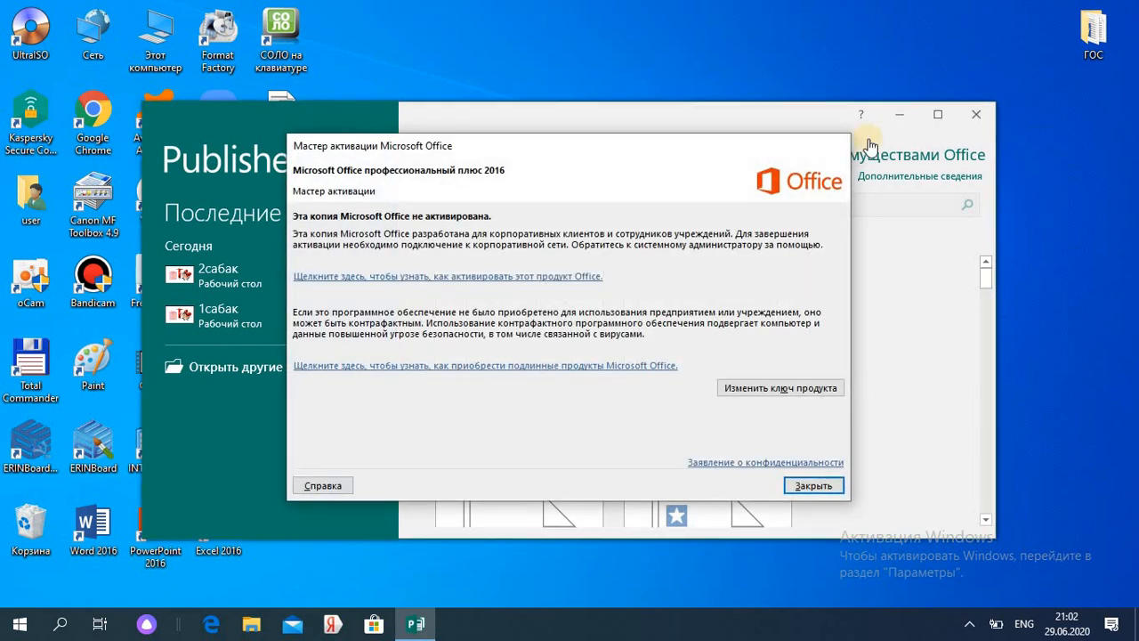
- Dismiss the activation notice, maximize Publisher and open the Почетные грамоты template category
click(837, 148)
click(939, 117)
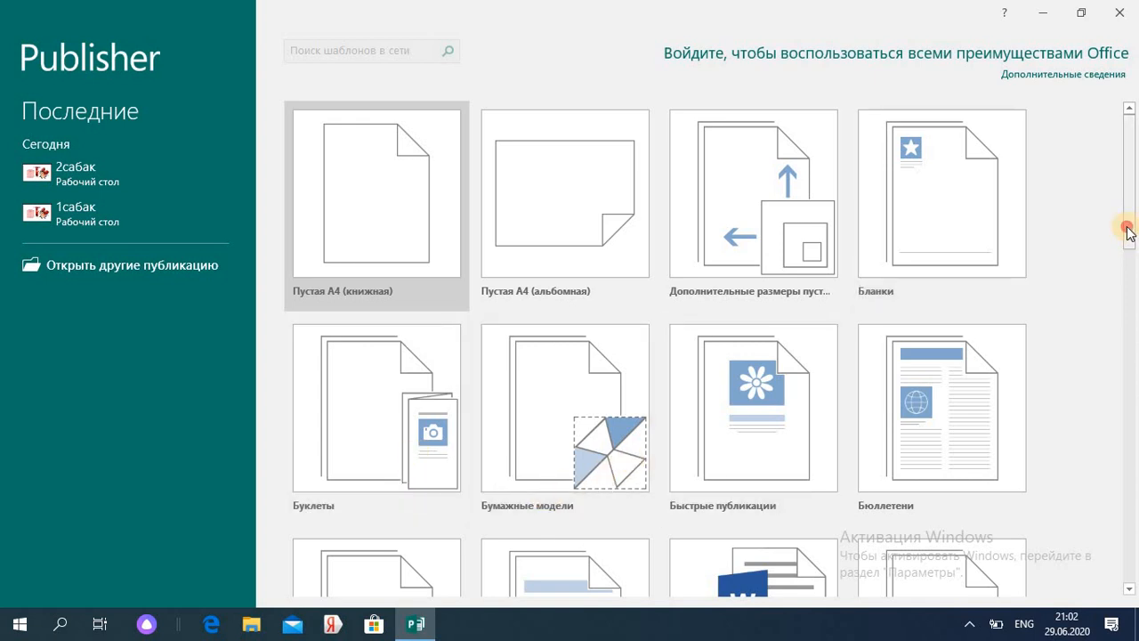
drag(1128, 228, 1123, 336)
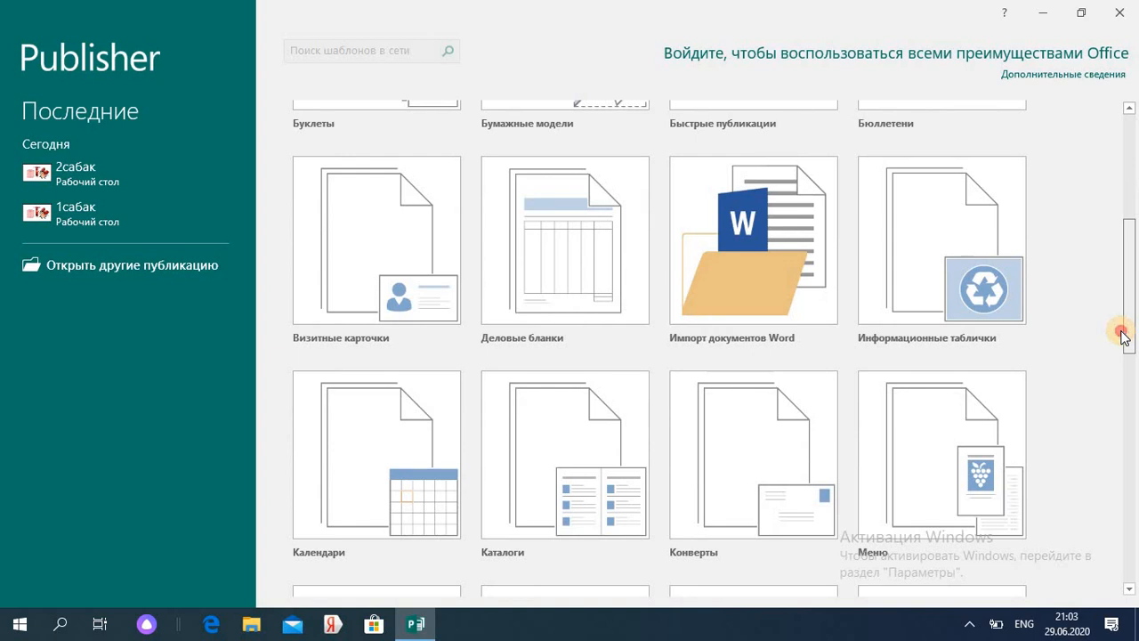
drag(1123, 335, 1101, 501)
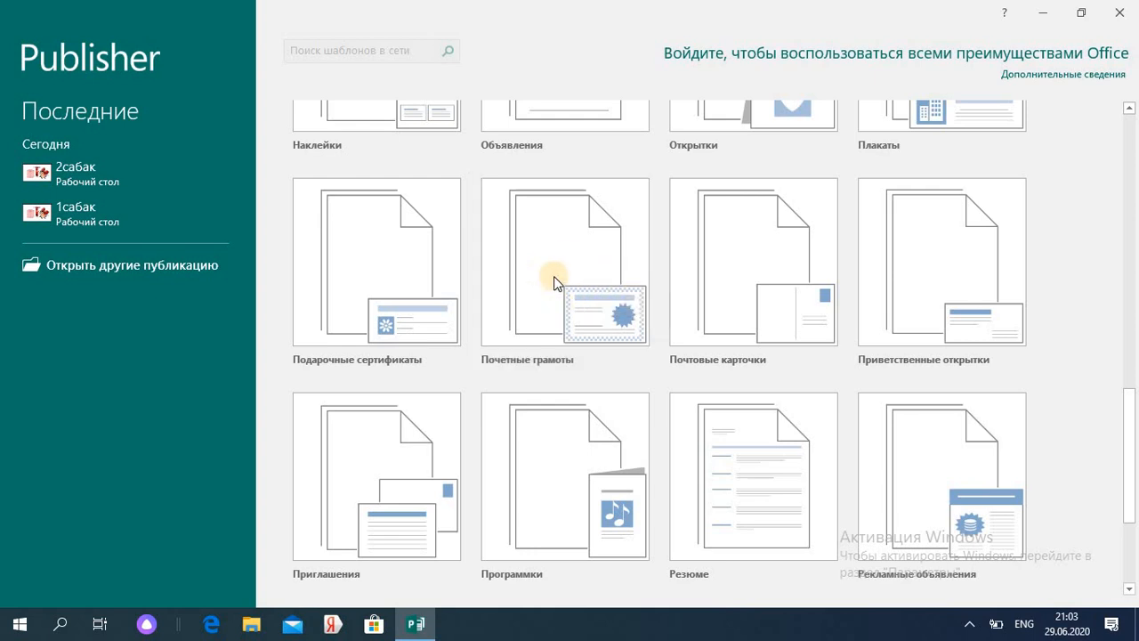
click(574, 296)
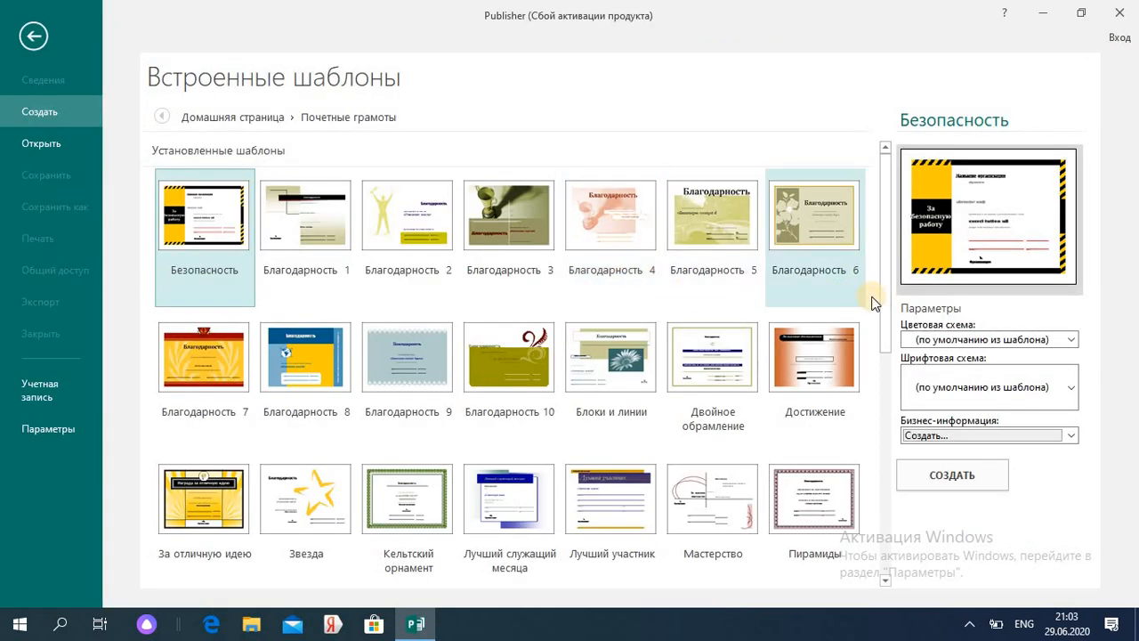
- Create a new certificate from the green Celtic-bordered Кельтский орнамент template
mouse_move(888, 291)
mouse_down()
mouse_move(882, 525)
mouse_move(884, 289)
mouse_up()
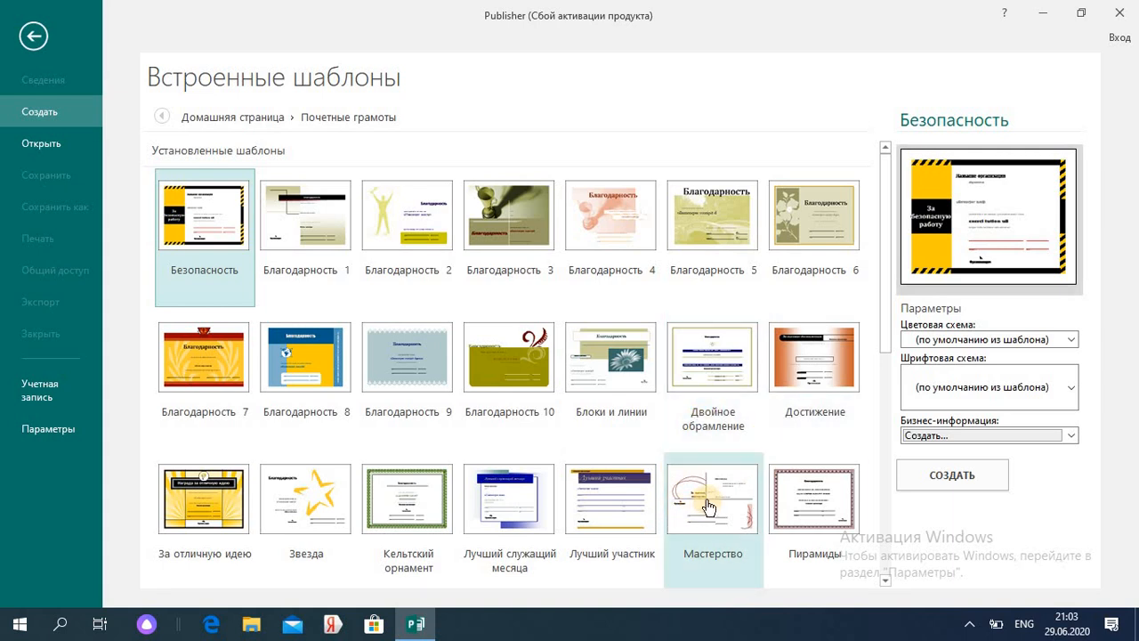
double_click(434, 523)
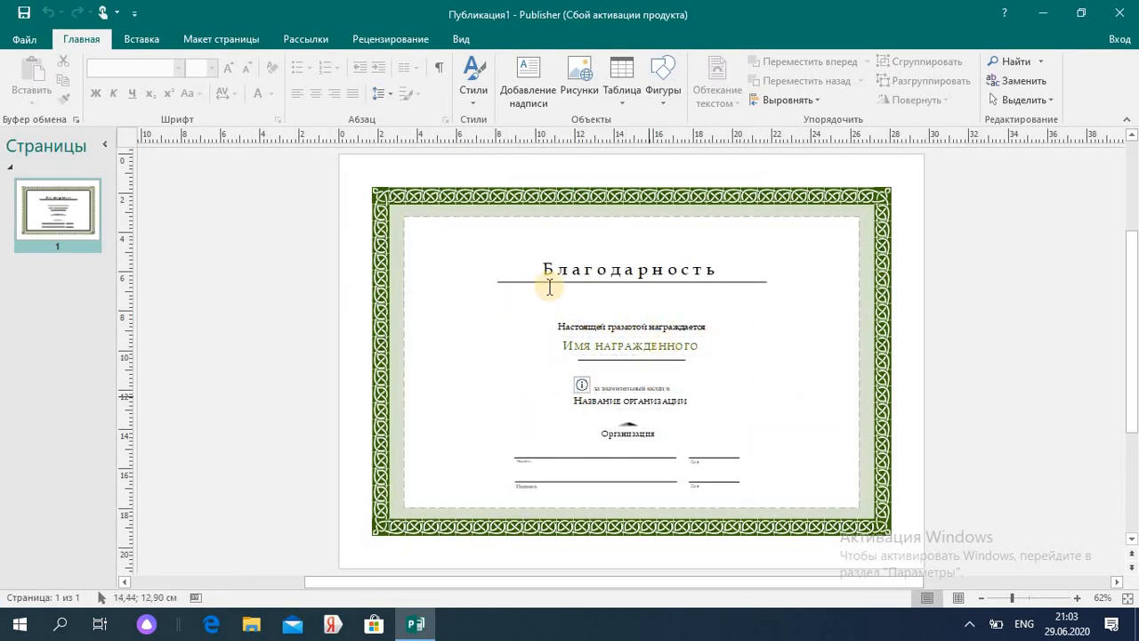
click(717, 273)
- Replace the Благодарность title with 'Ардак грамота'
double_click(717, 273)
key(Delete)
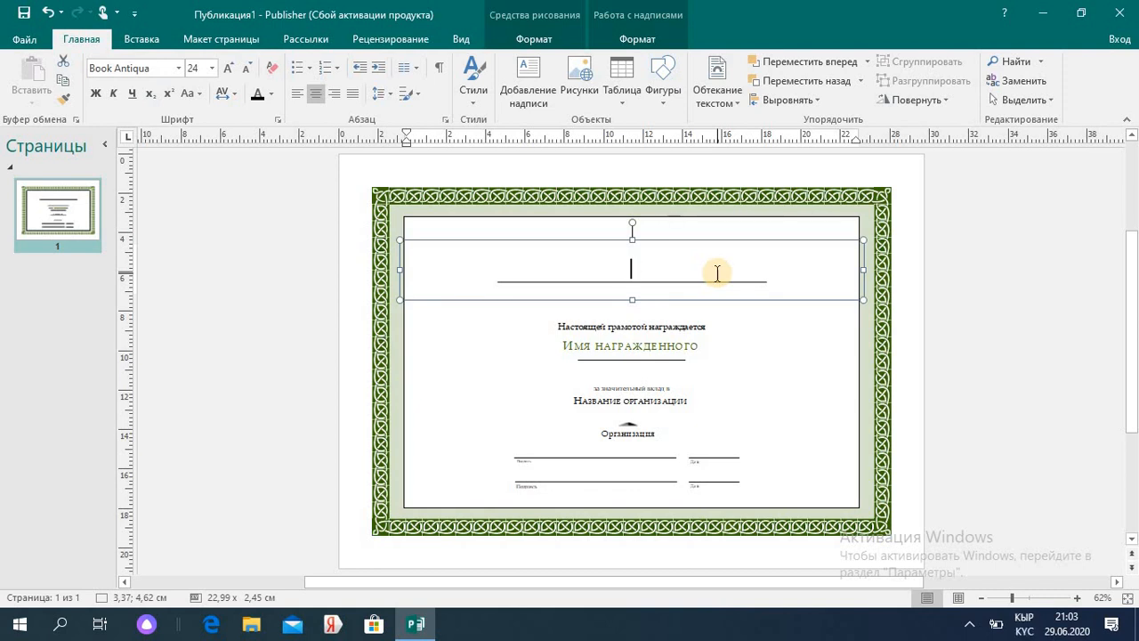
text(Ардак грамота)
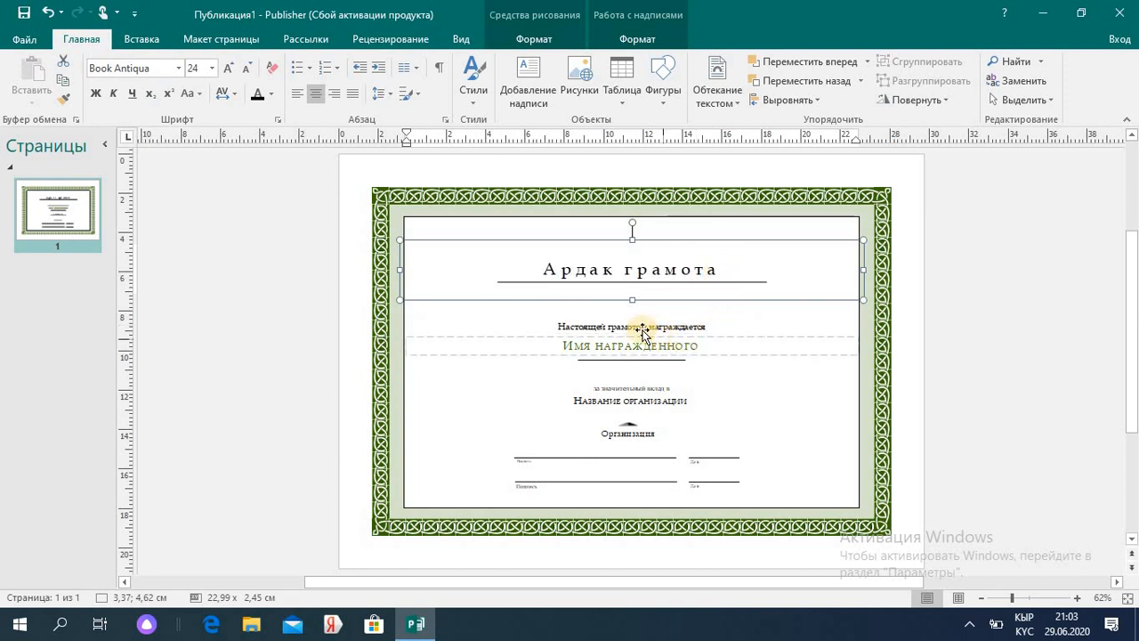
- Replace the Настоящей грамотой награждается line with 'ақсы жетишкендиги үчүн'
triple_click(698, 329)
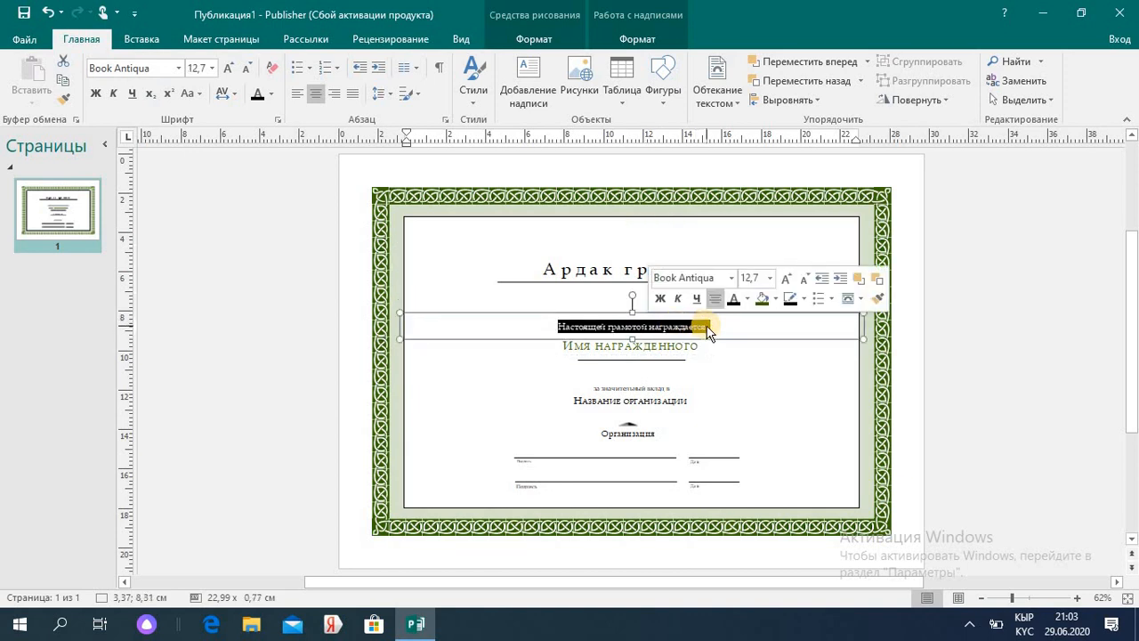
key(Delete)
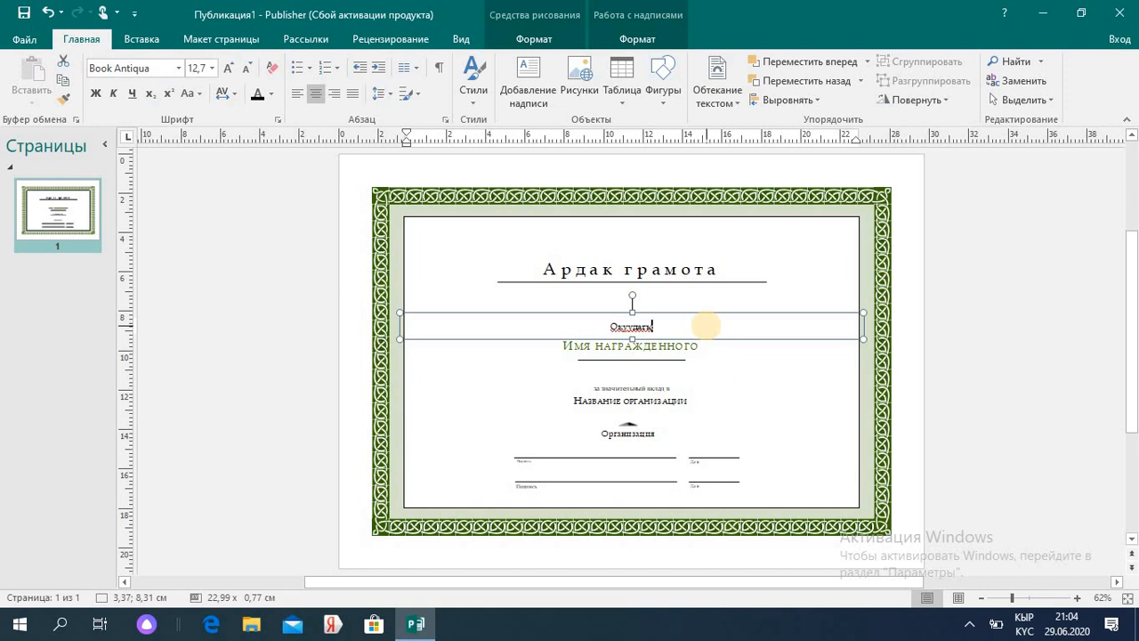
text(ақсы же)
text(тишкендиги)
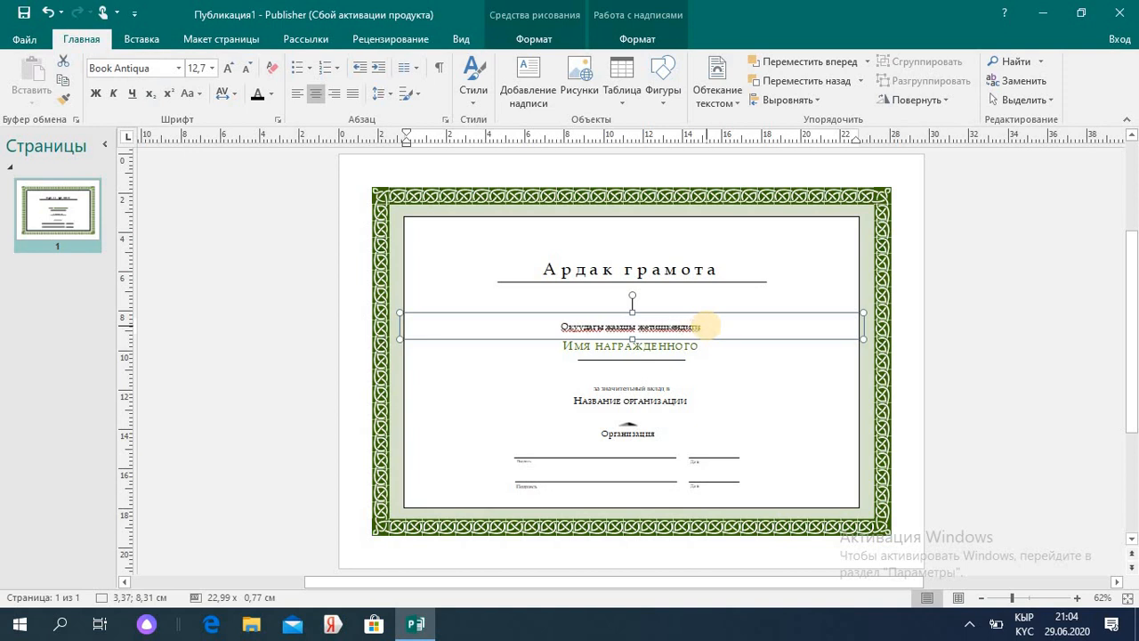
text( үчүн)
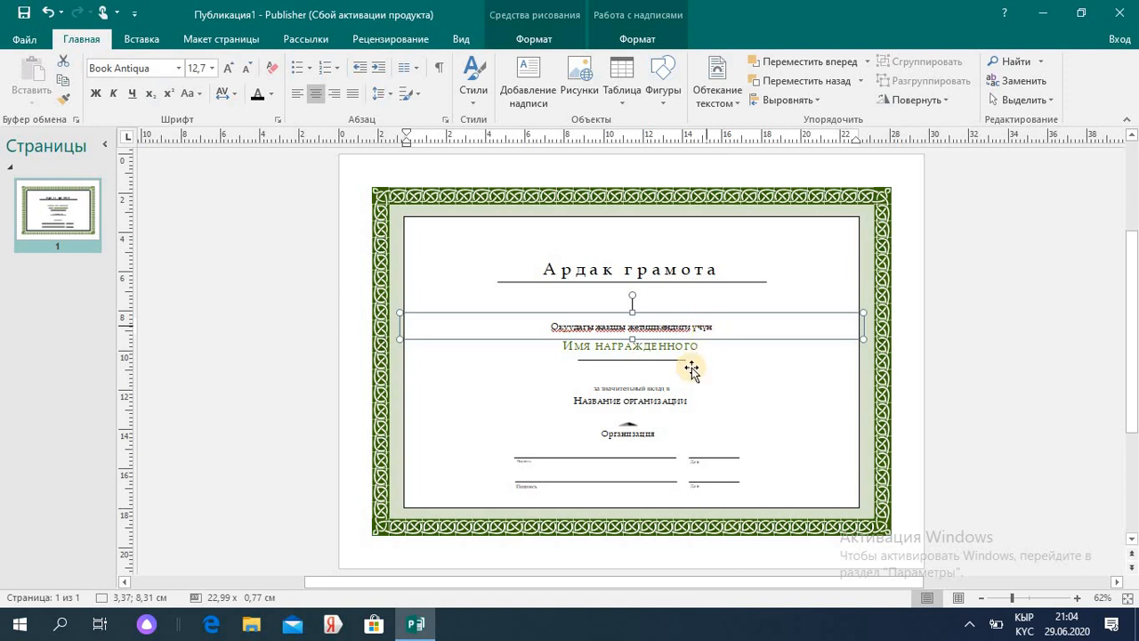
click(696, 348)
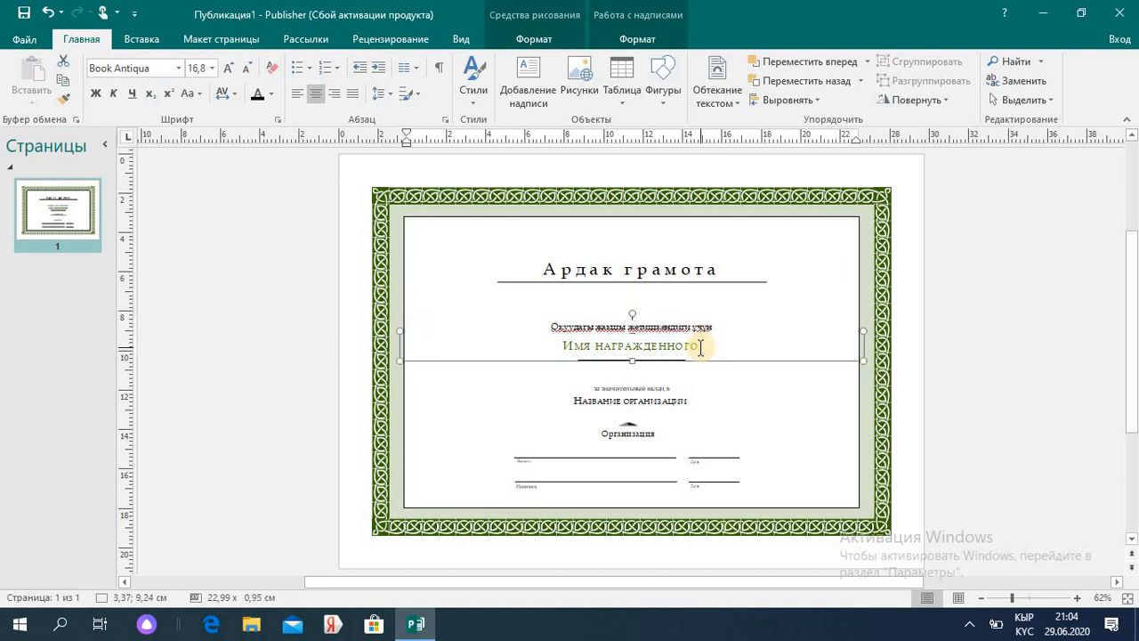
- Enter the recipient's full name and clear the за значительный вклад line
triple_click(700, 348)
key(BackSpace)
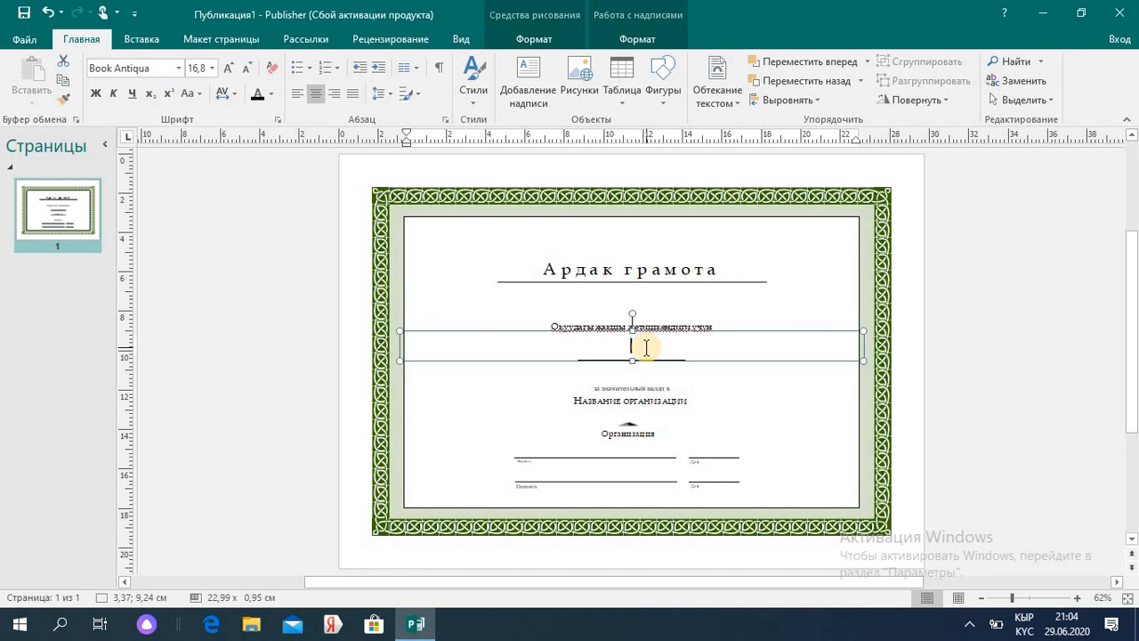
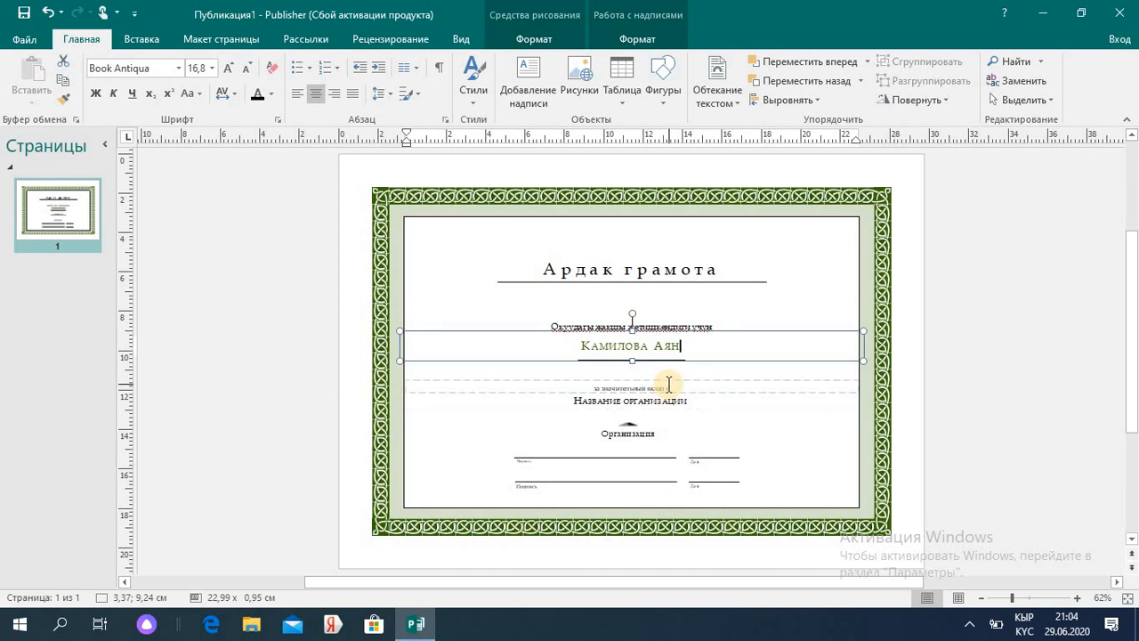
click(669, 385)
key(ctrl+a)
key(Delete)
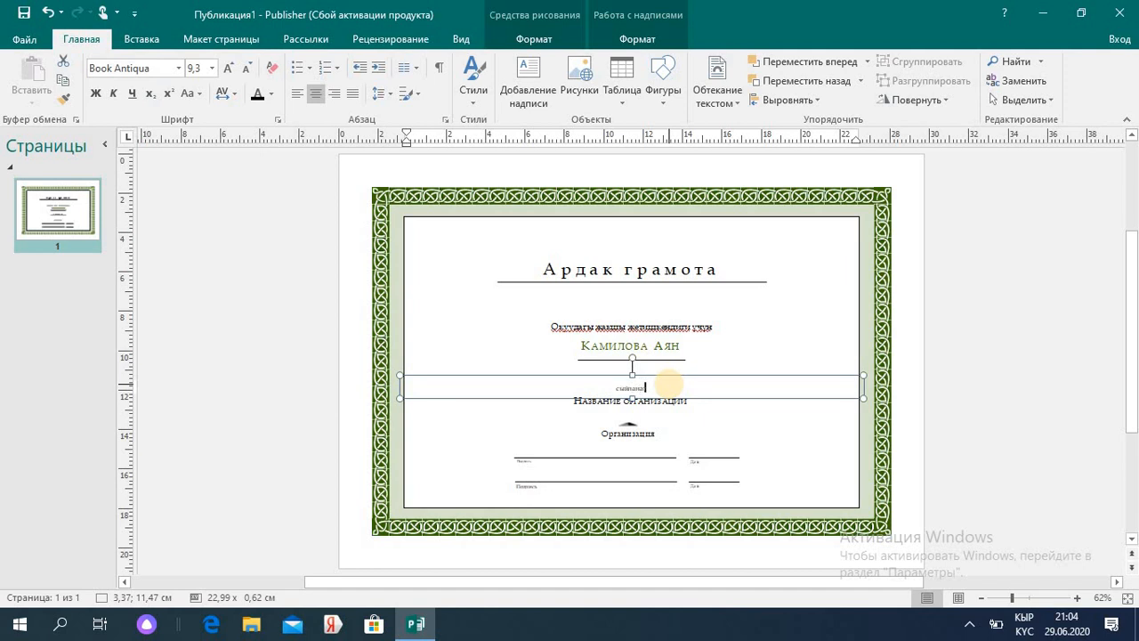
- Replace the organisation name with «АЯН» окуу борбору and delete the Организация placeholder
click(683, 402)
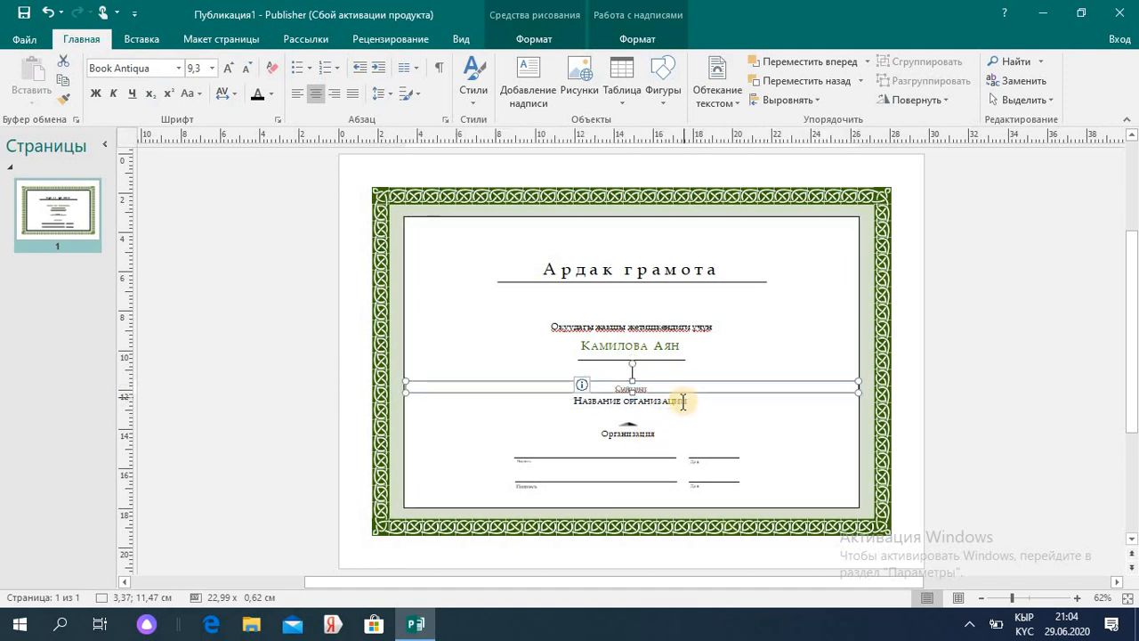
click(686, 402)
key(Delete)
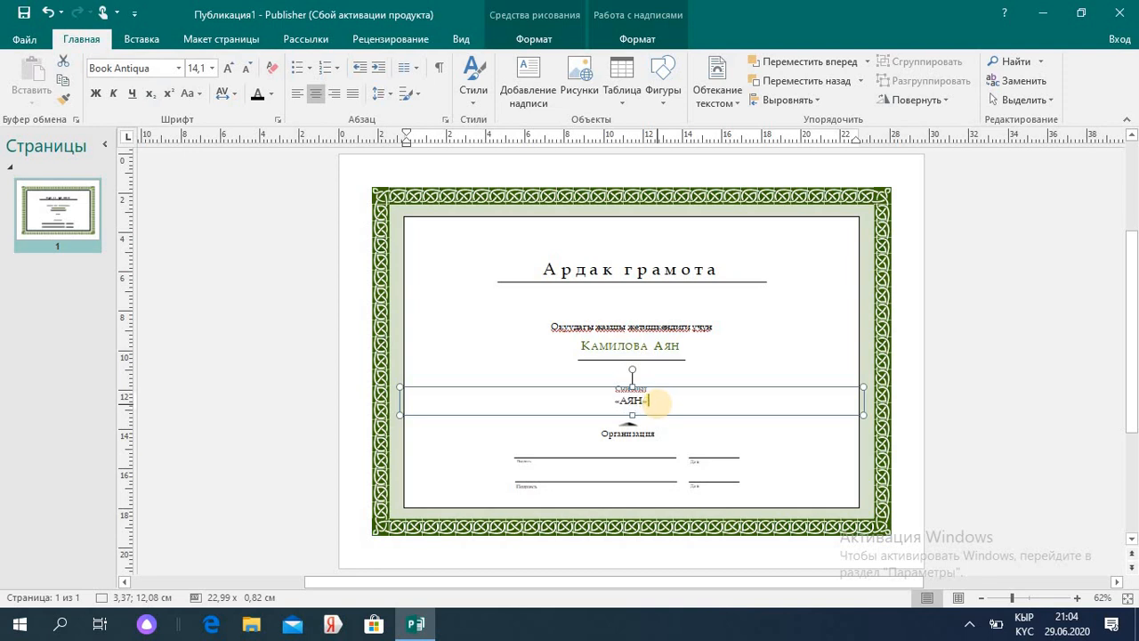
text(«АЯН» окуу борбору)
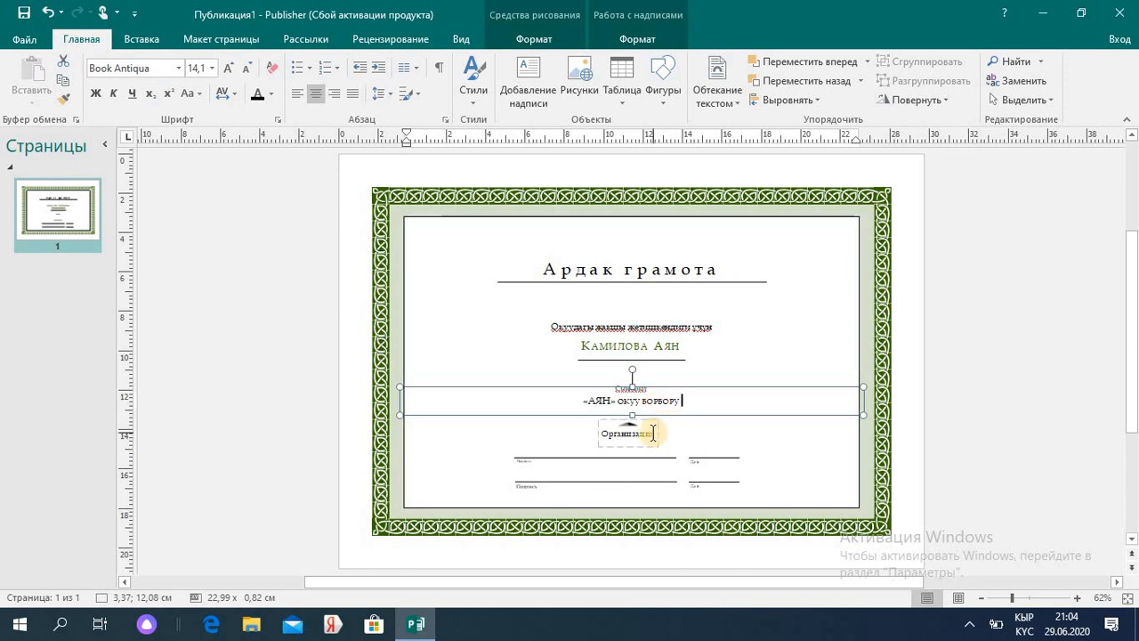
click(654, 434)
key(BackSpace)
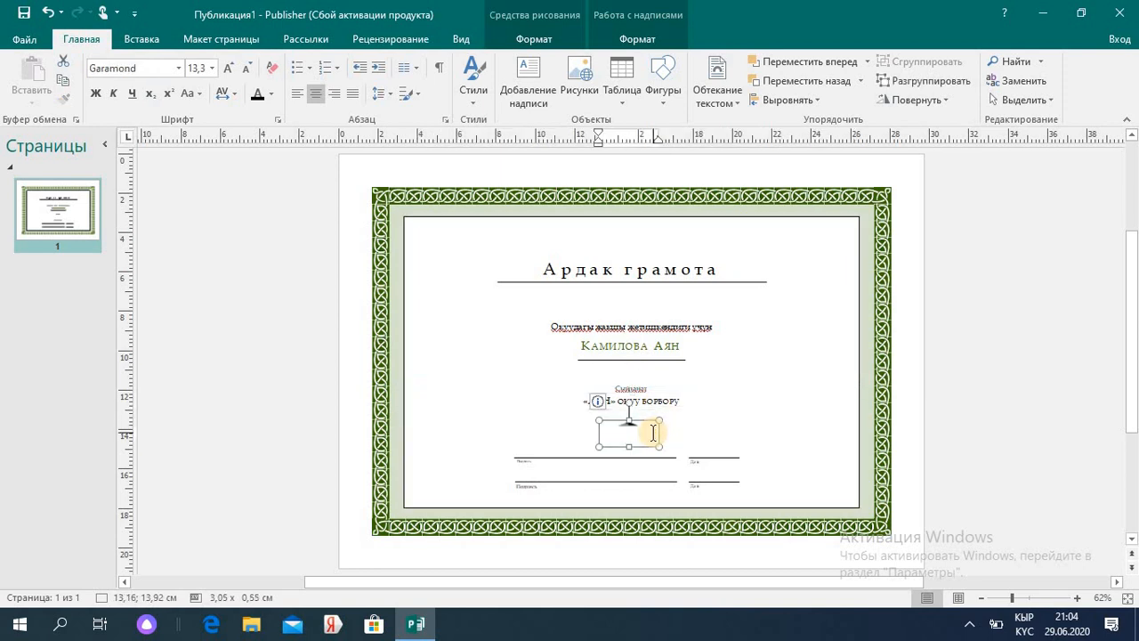
- Nudge the Ардак грамота title text box slightly lower on the page
click(552, 454)
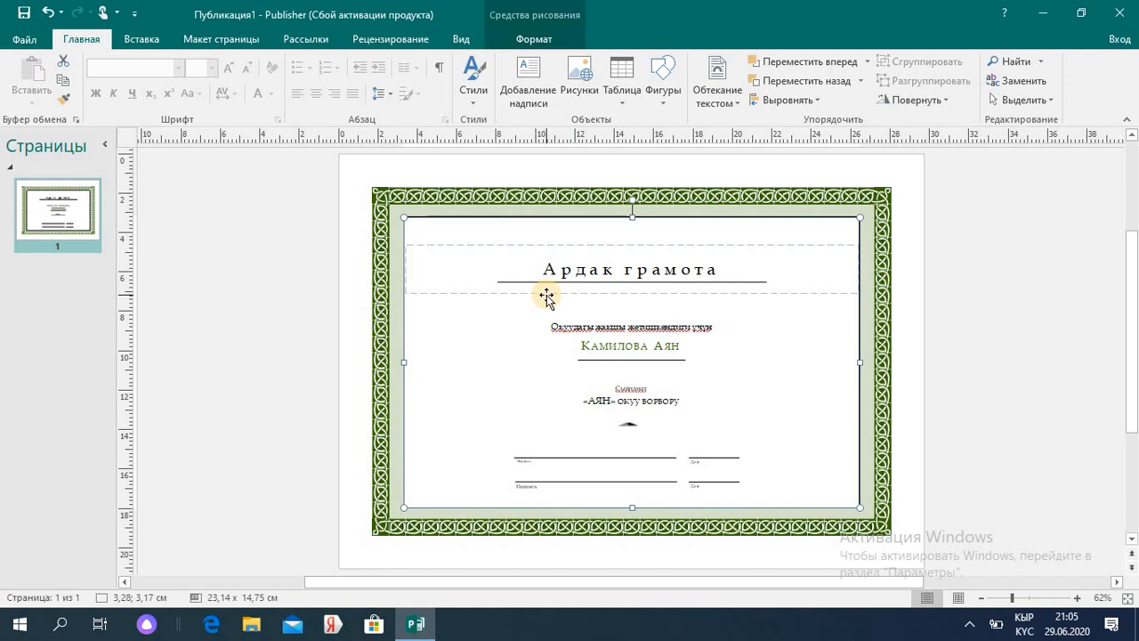
drag(547, 294, 544, 318)
click(525, 224)
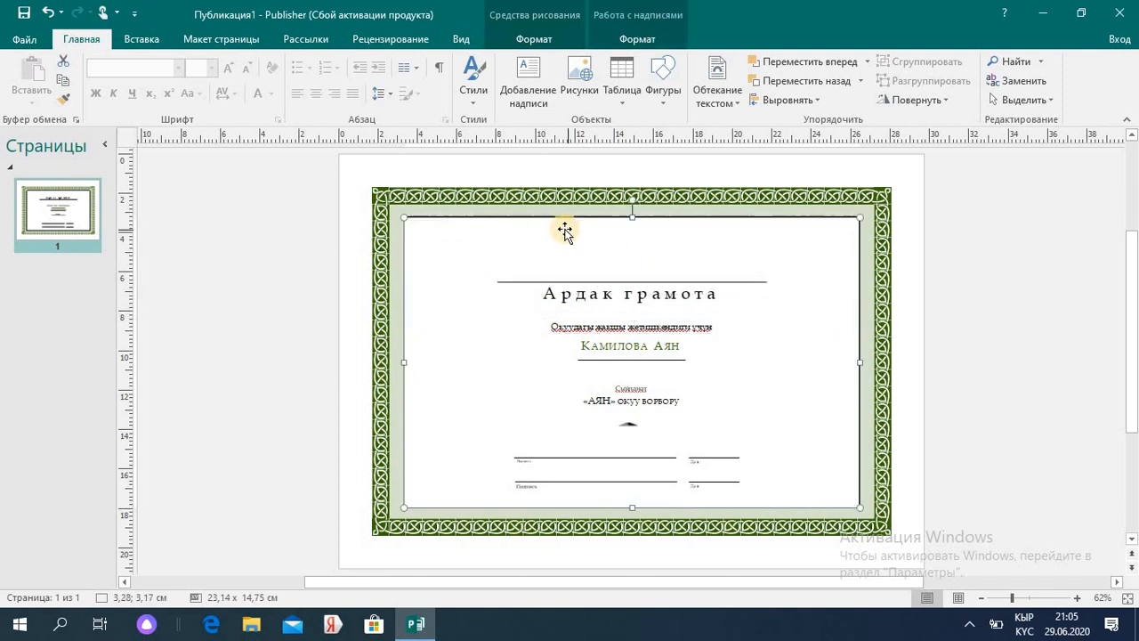
click(143, 34)
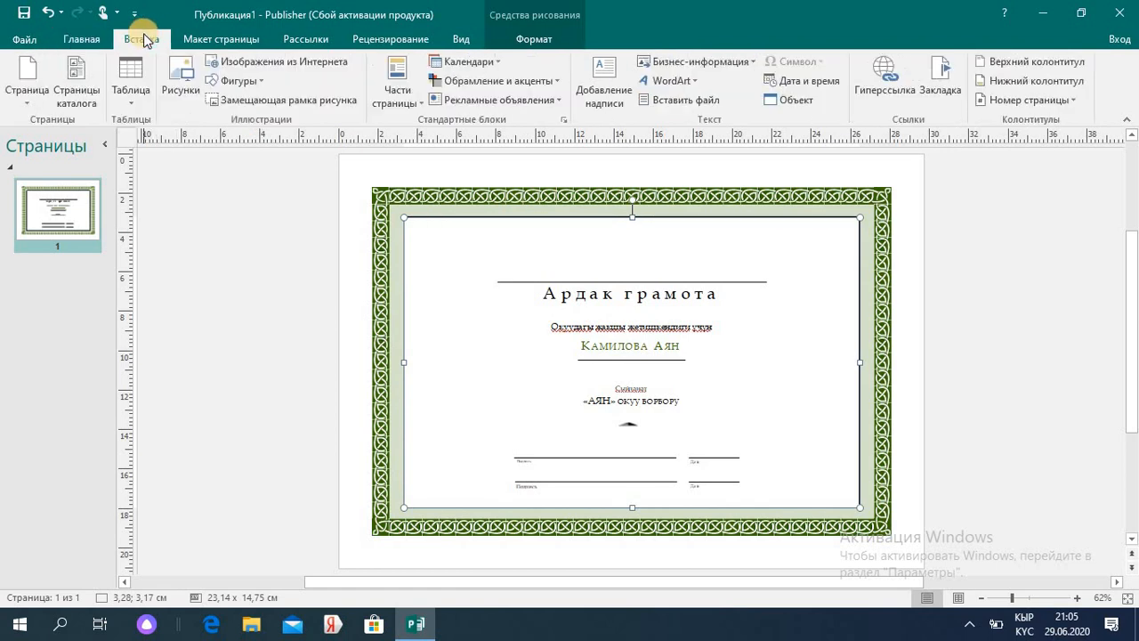
- Insert the герб picture from the Изображения folder on drive D
click(176, 78)
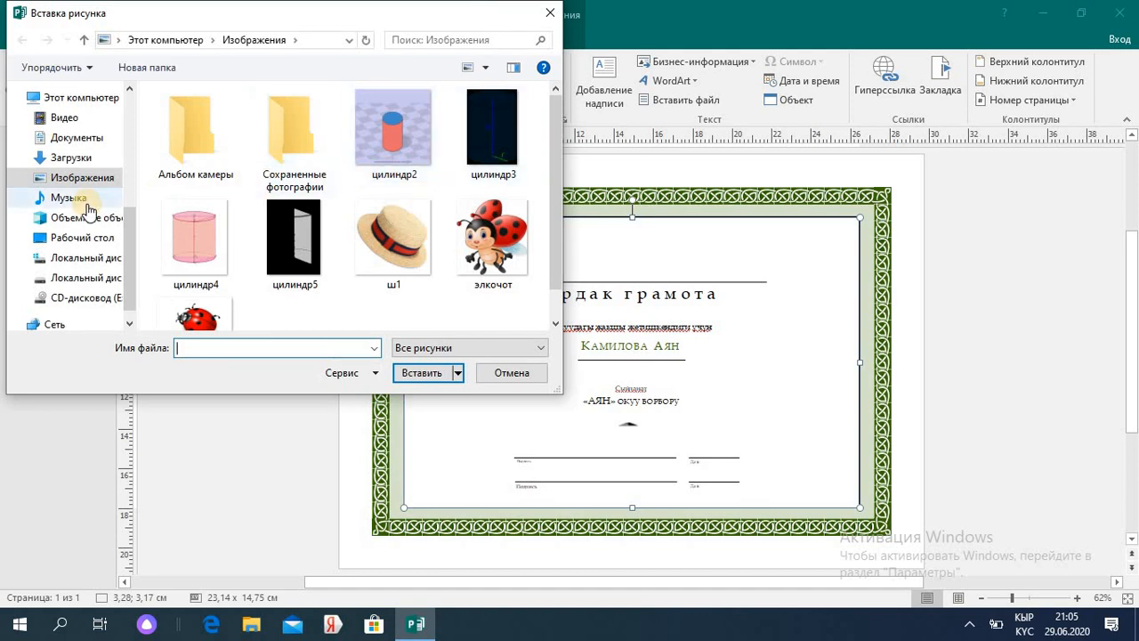
click(112, 283)
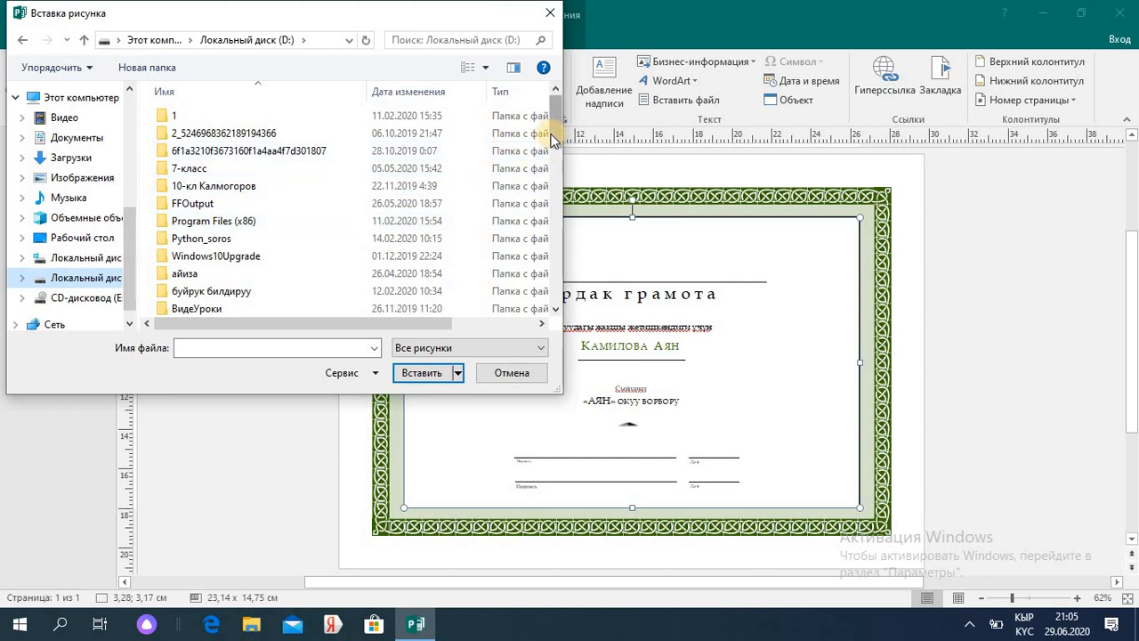
drag(551, 135, 552, 178)
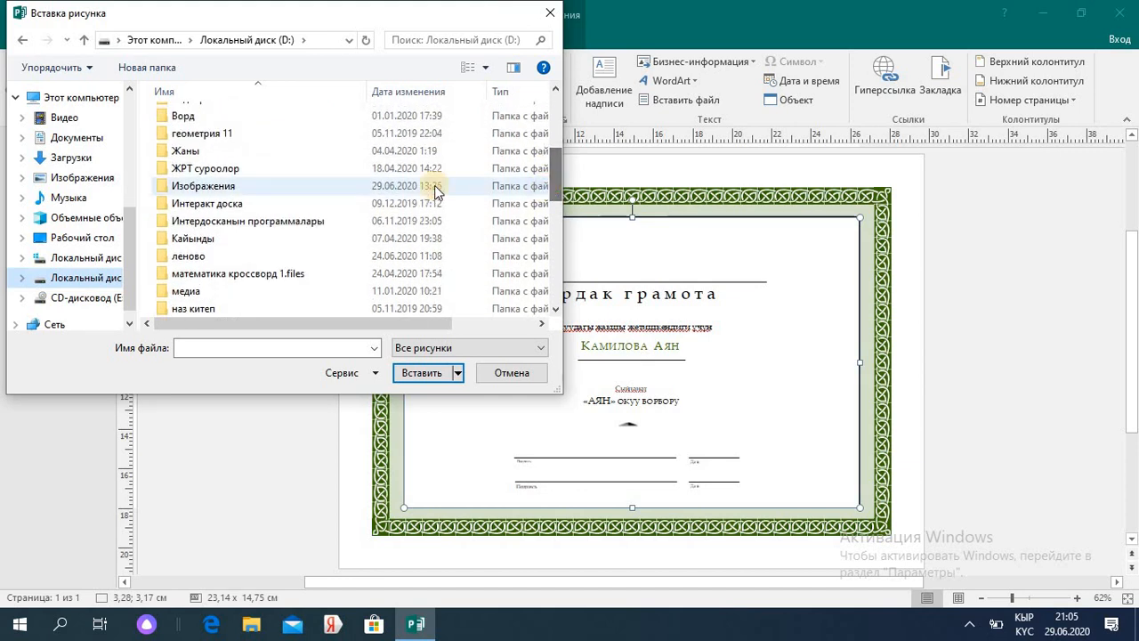
double_click(310, 192)
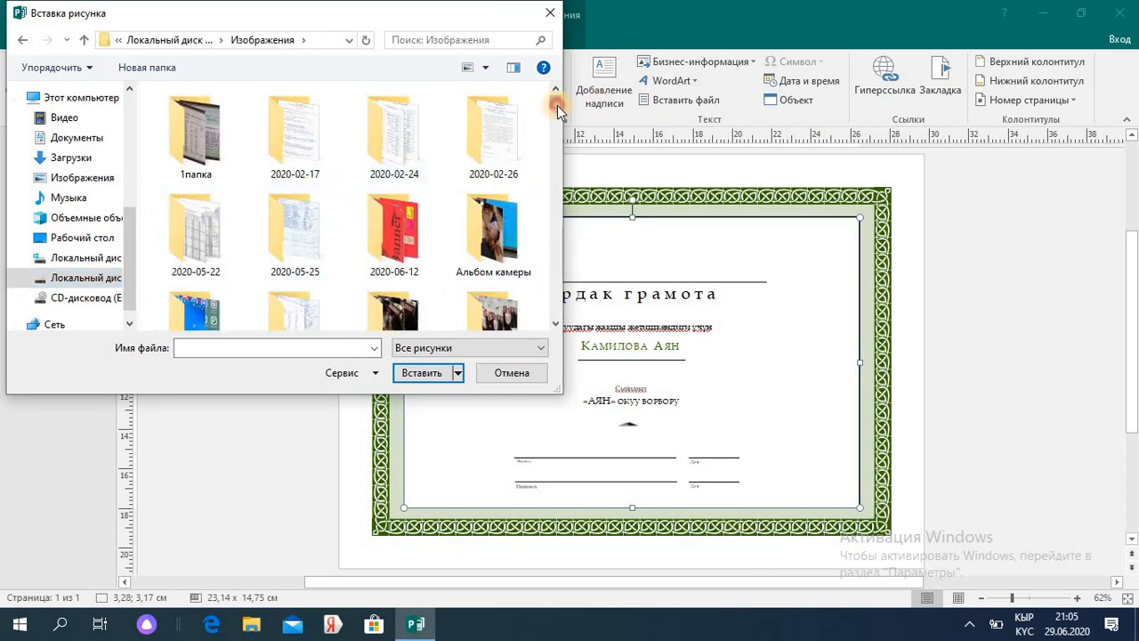
drag(557, 105, 547, 173)
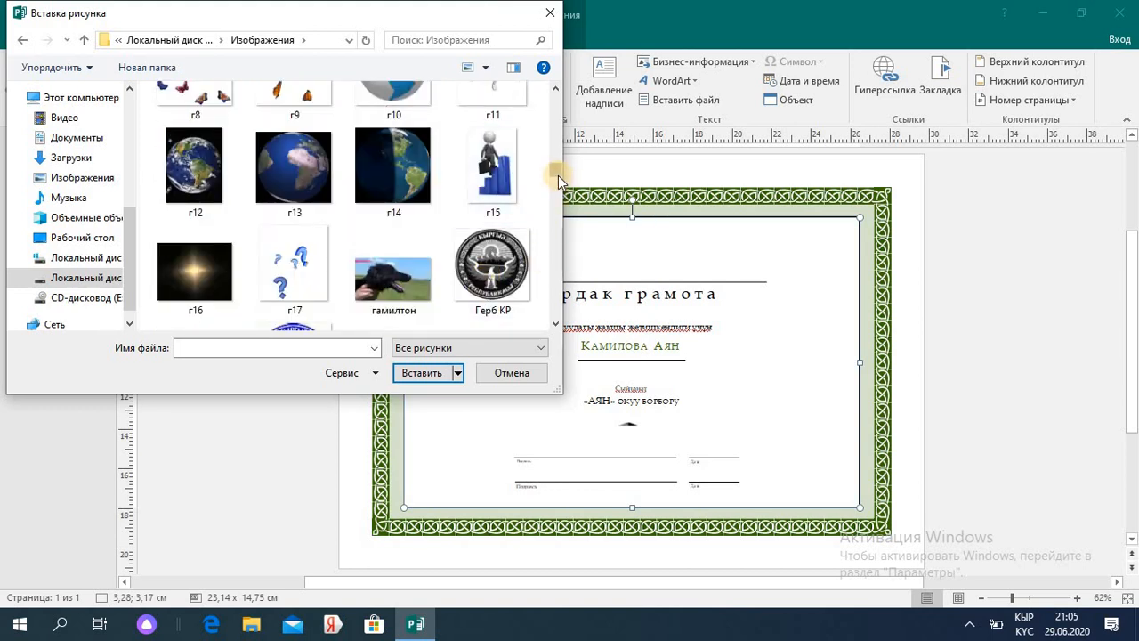
drag(558, 175, 558, 176)
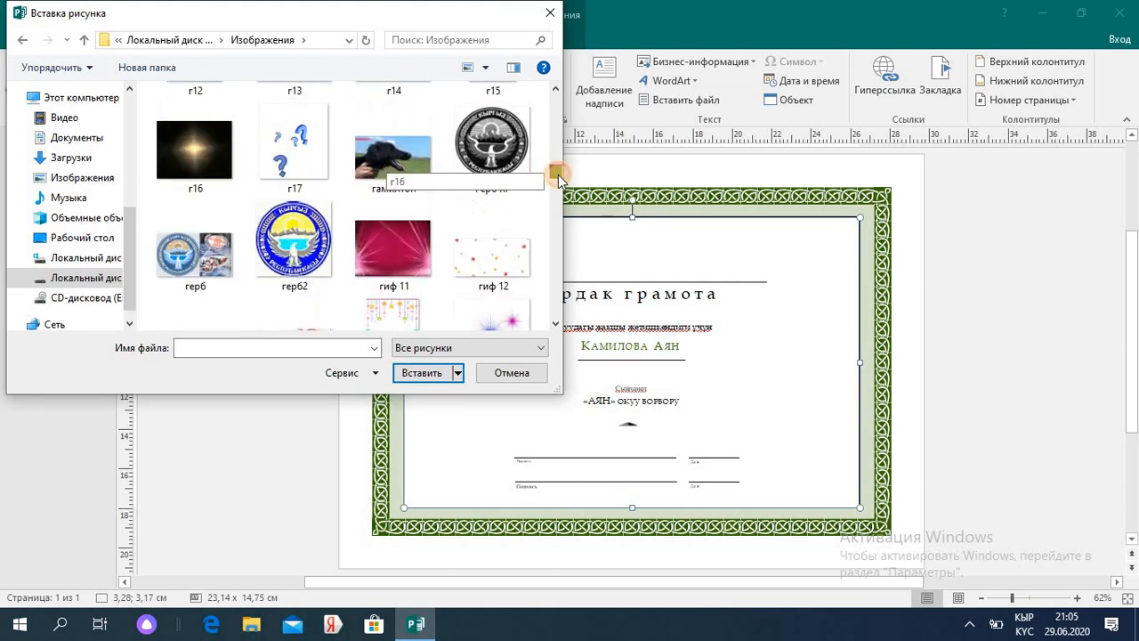
double_click(178, 276)
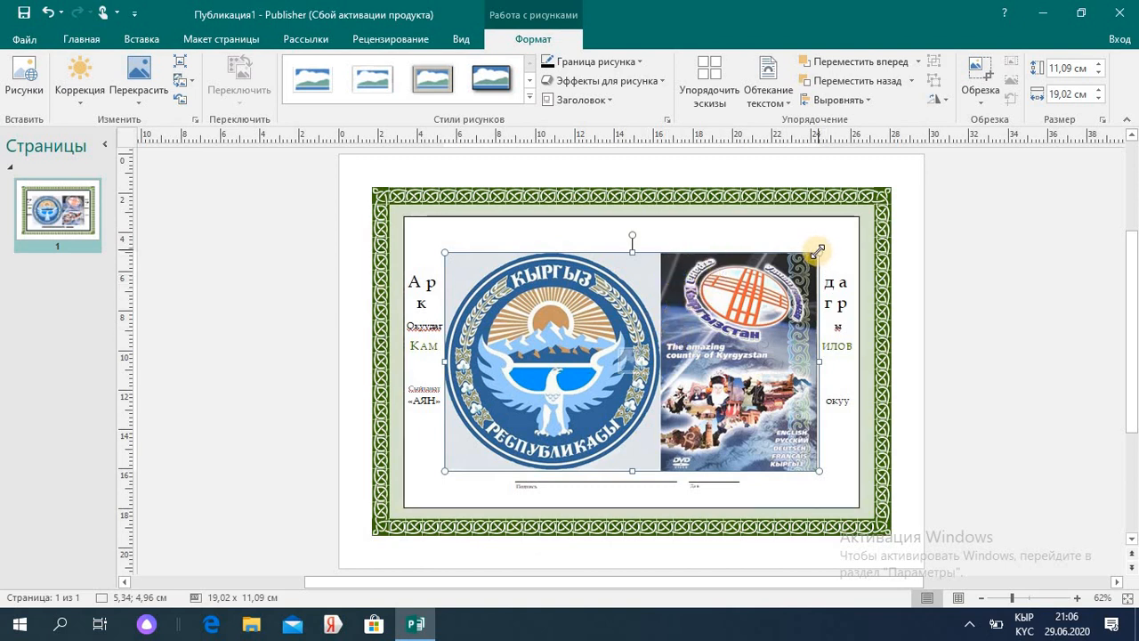
- Shrink the coat of arms to about 4,7 x 2,7 cm in the top-left corner
drag(819, 252, 479, 247)
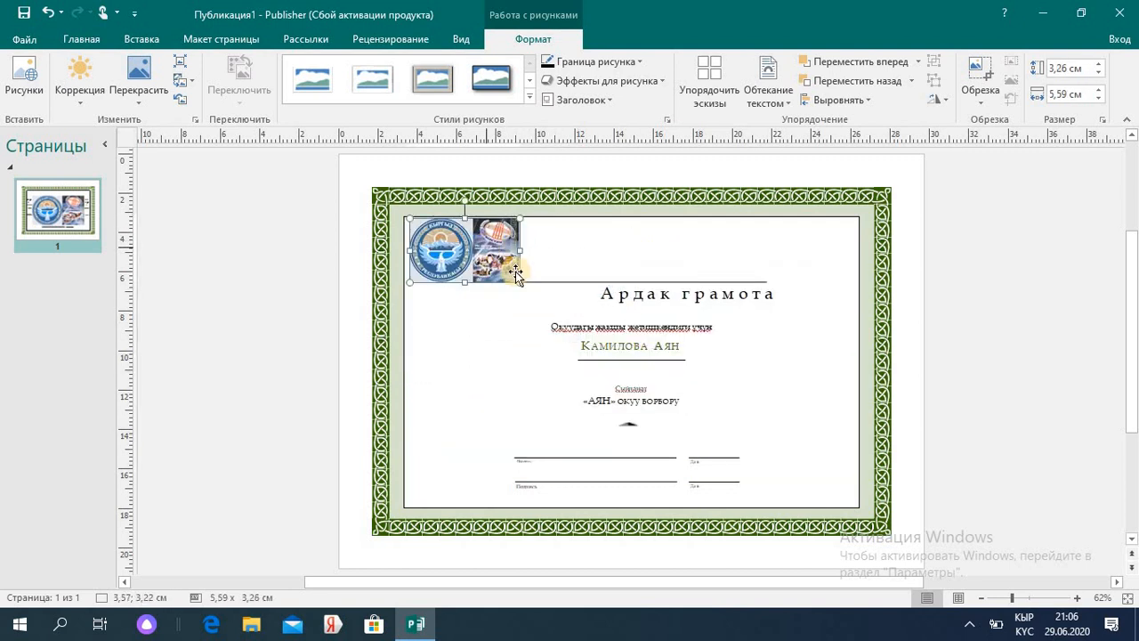
drag(518, 281, 509, 273)
click(537, 291)
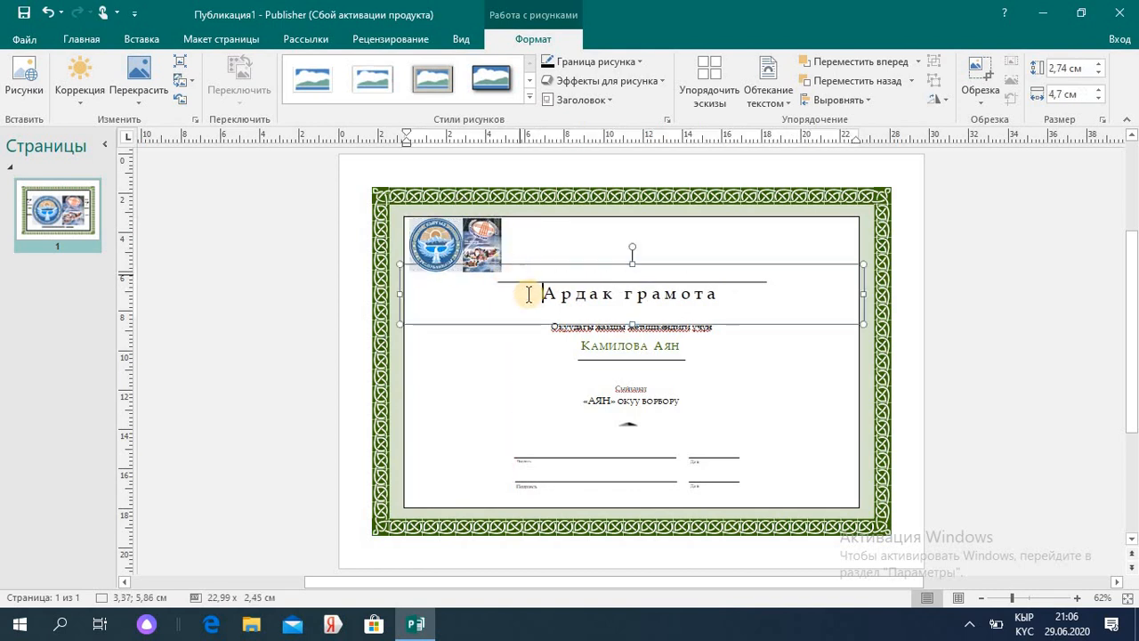
click(538, 249)
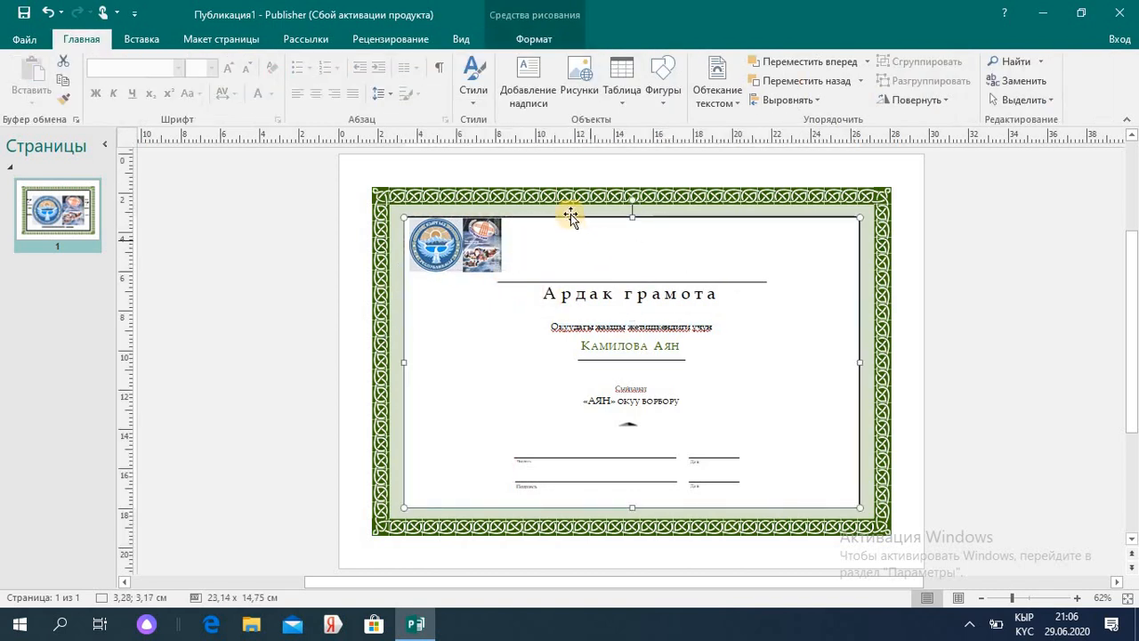
- Toggle the Draw Text Box tool on and off and adjust the small top-left picture
click(529, 82)
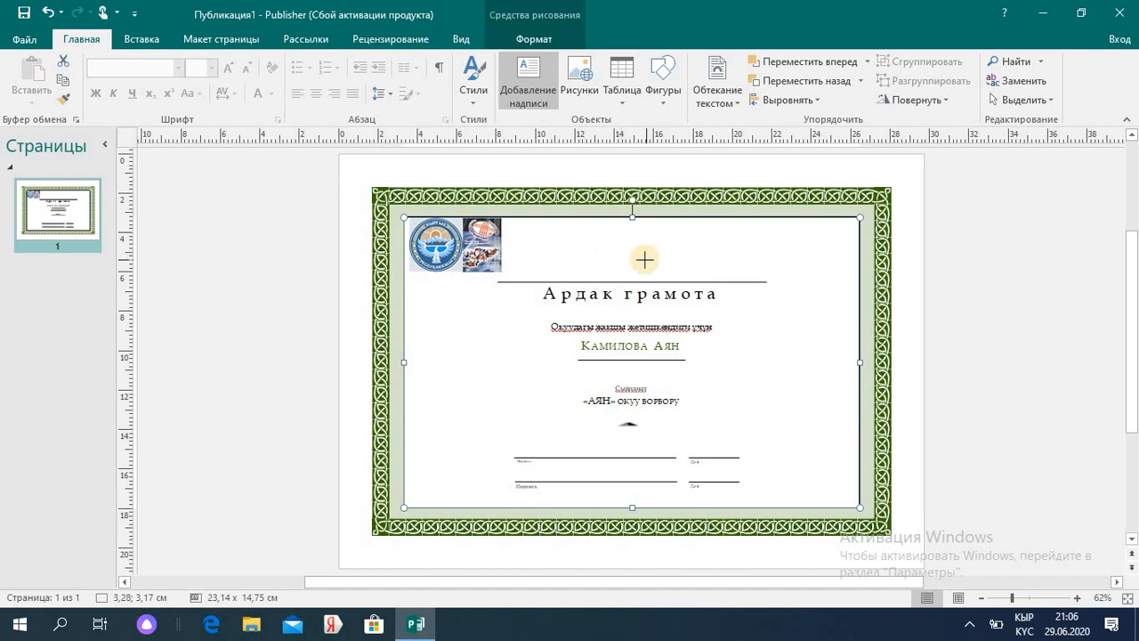
click(524, 98)
mouse_move(527, 232)
mouse_down()
mouse_move(572, 259)
mouse_move(517, 229)
mouse_up()
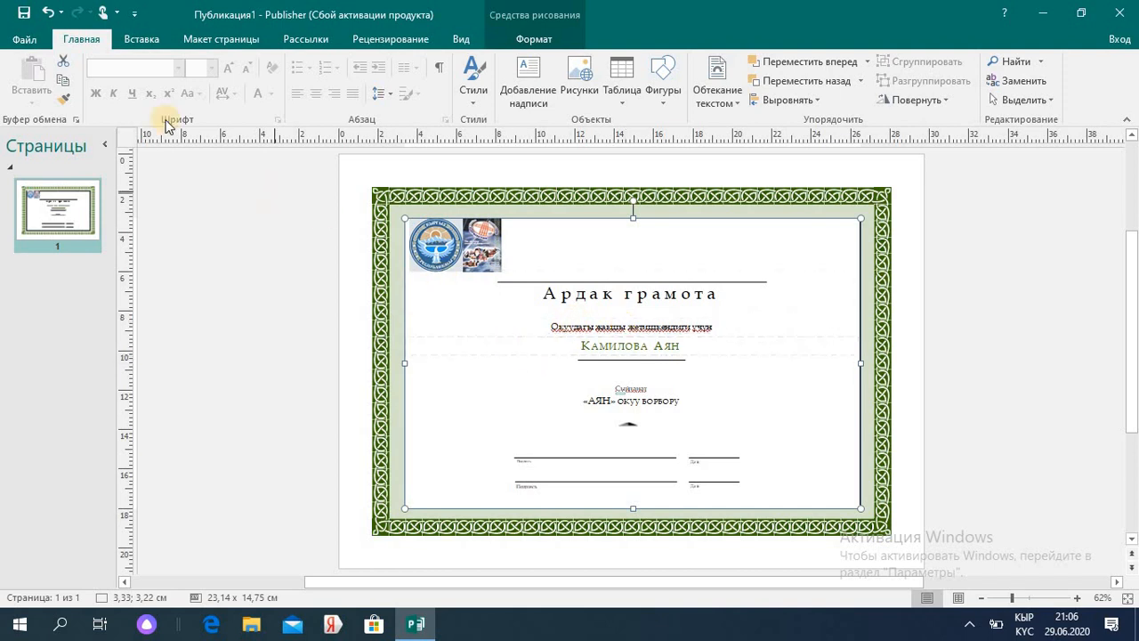
click(24, 40)
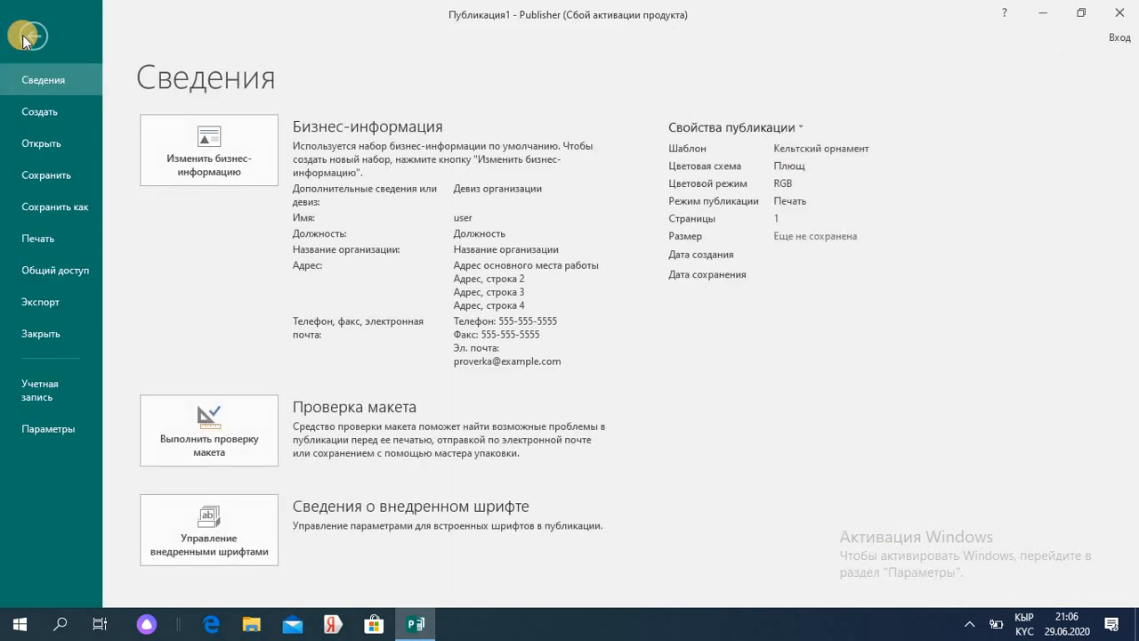
- Save As to the Desktop with file name Грамота and file type PNG
click(64, 206)
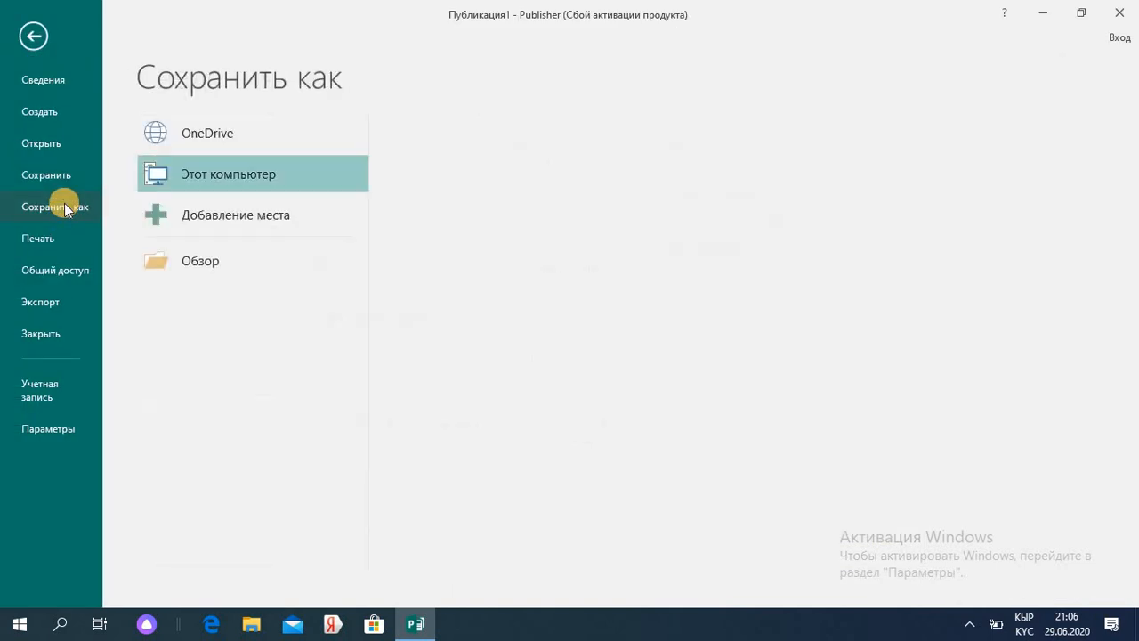
click(471, 164)
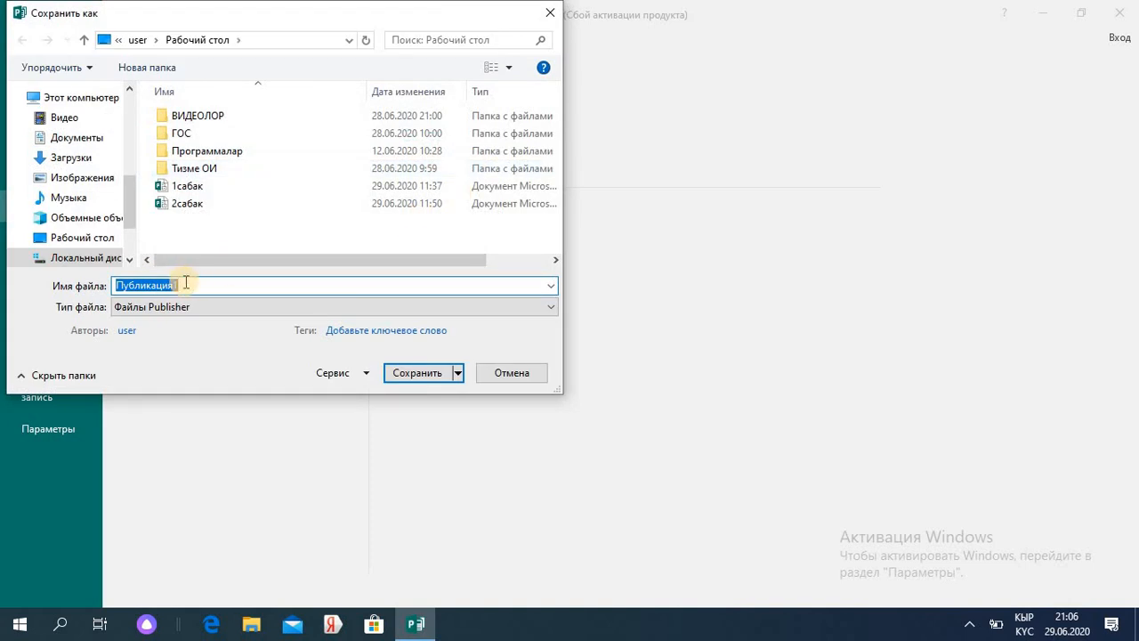
text(Грамота)
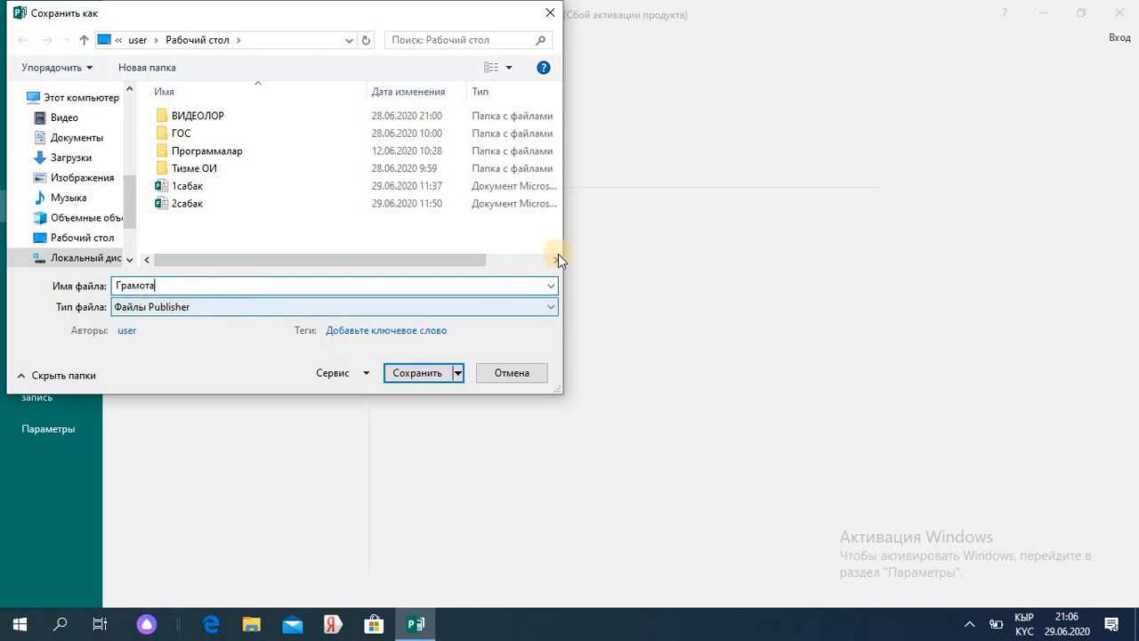
click(549, 303)
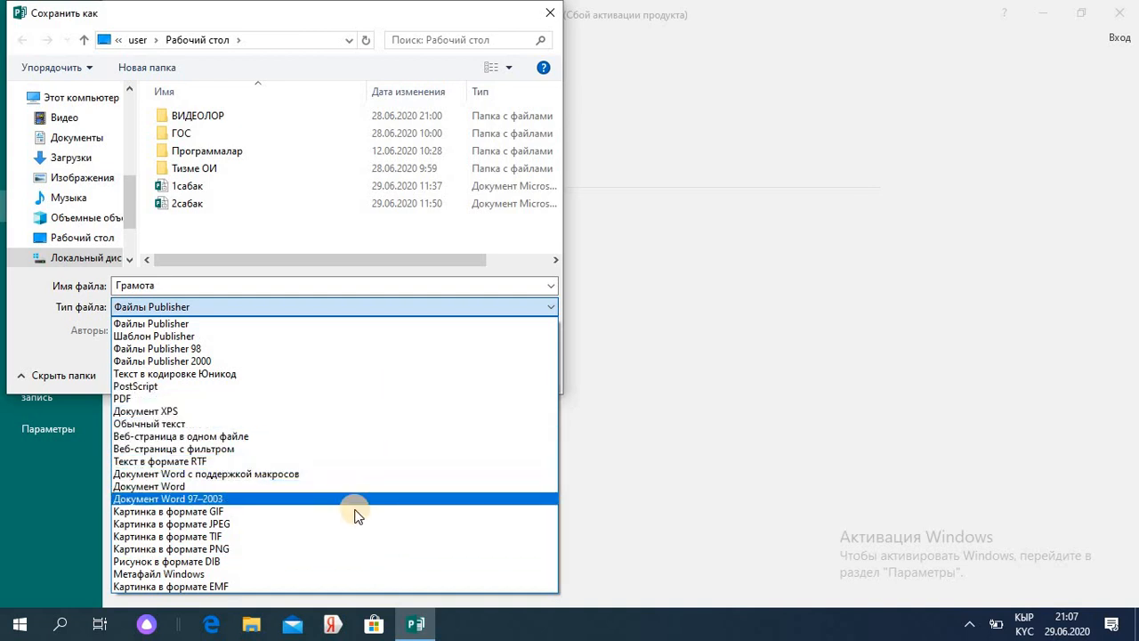
click(323, 548)
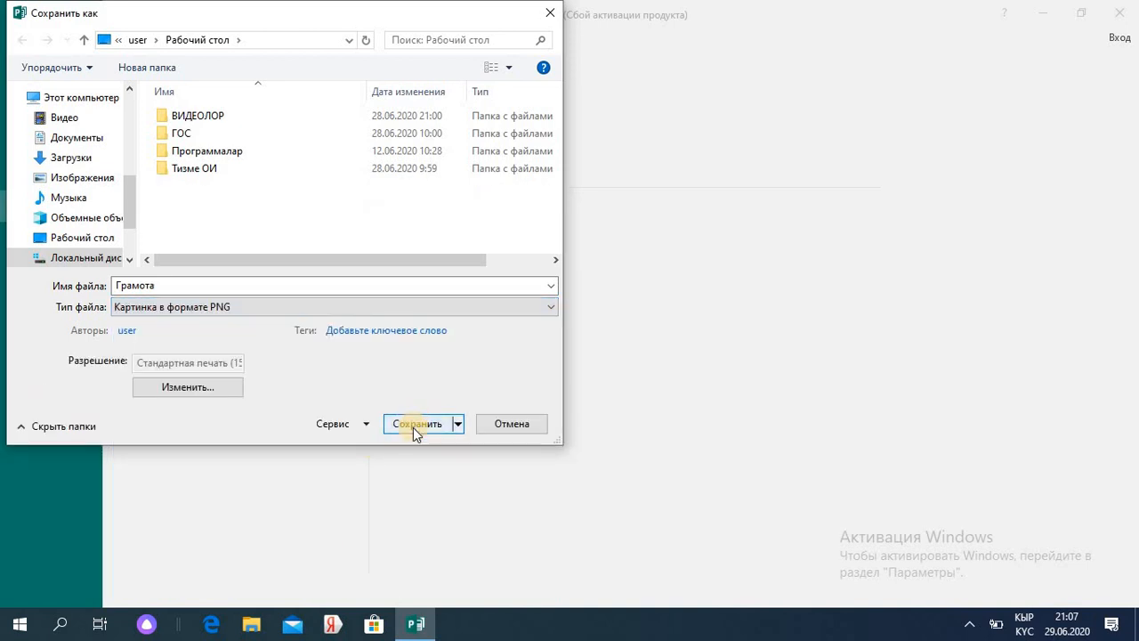
click(413, 428)
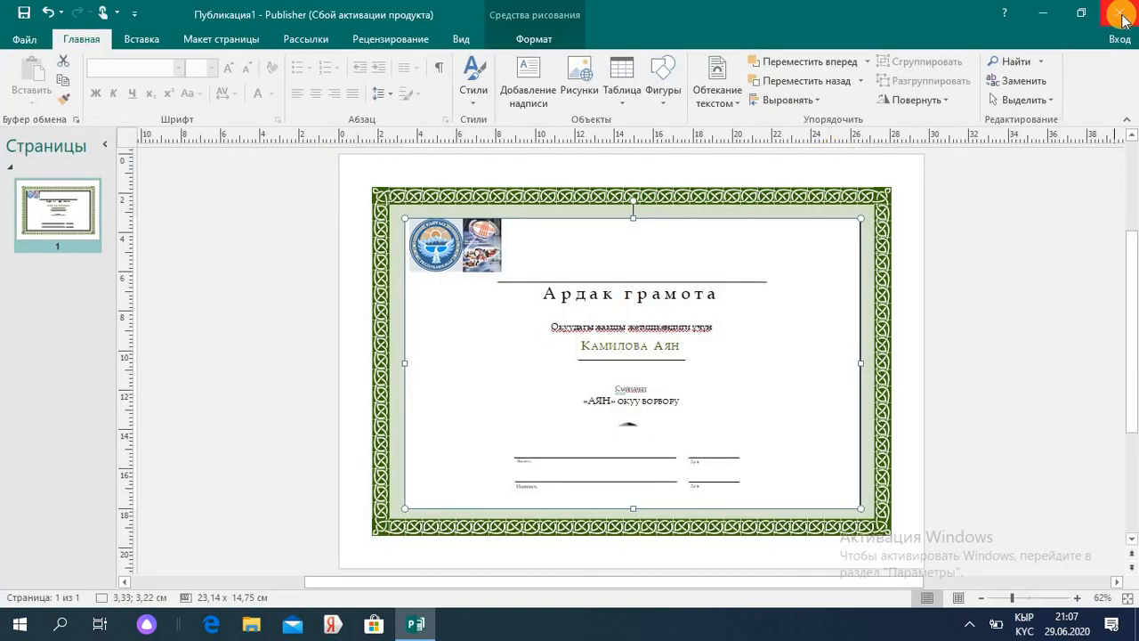
- Close Publisher without saving, dismiss the PNG app chooser, and relaunch Publisher from the taskbar
click(1122, 16)
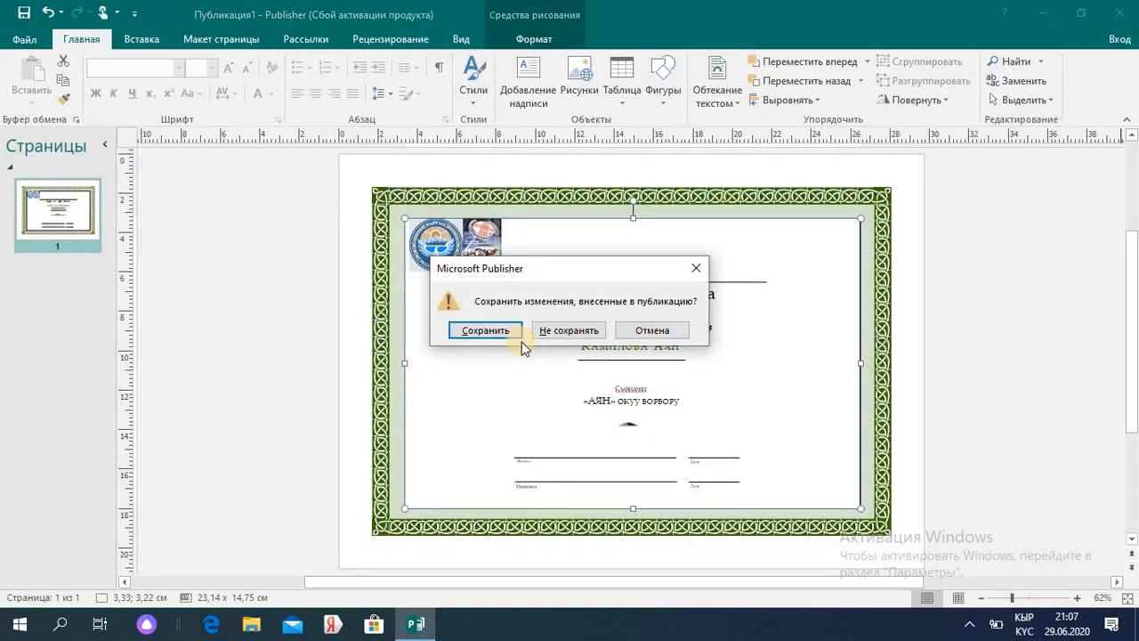
click(546, 332)
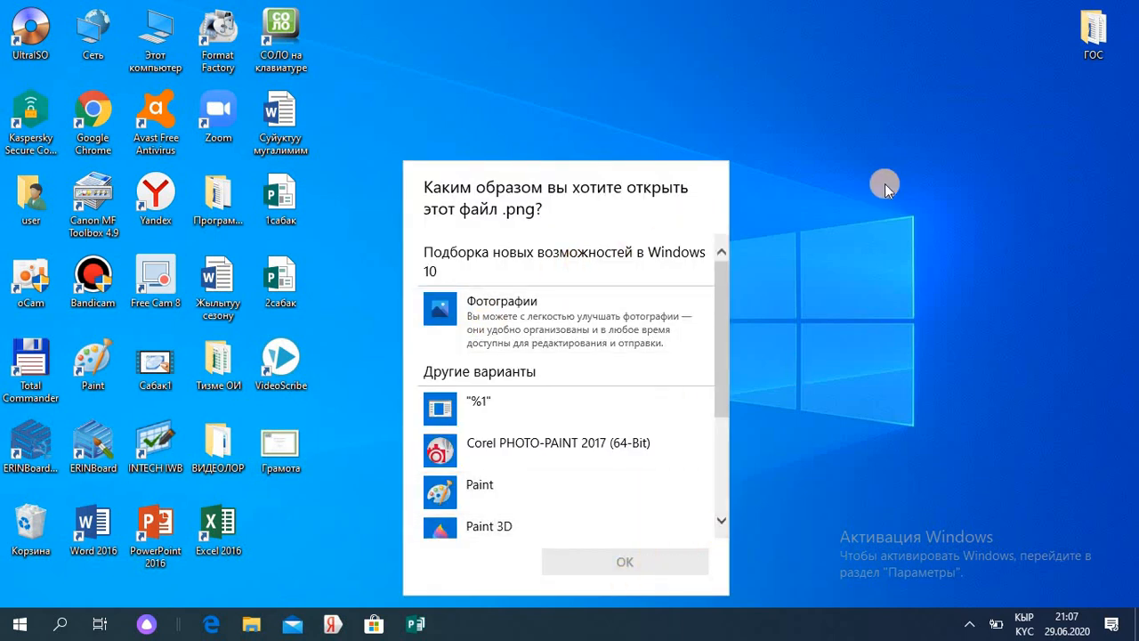
click(883, 135)
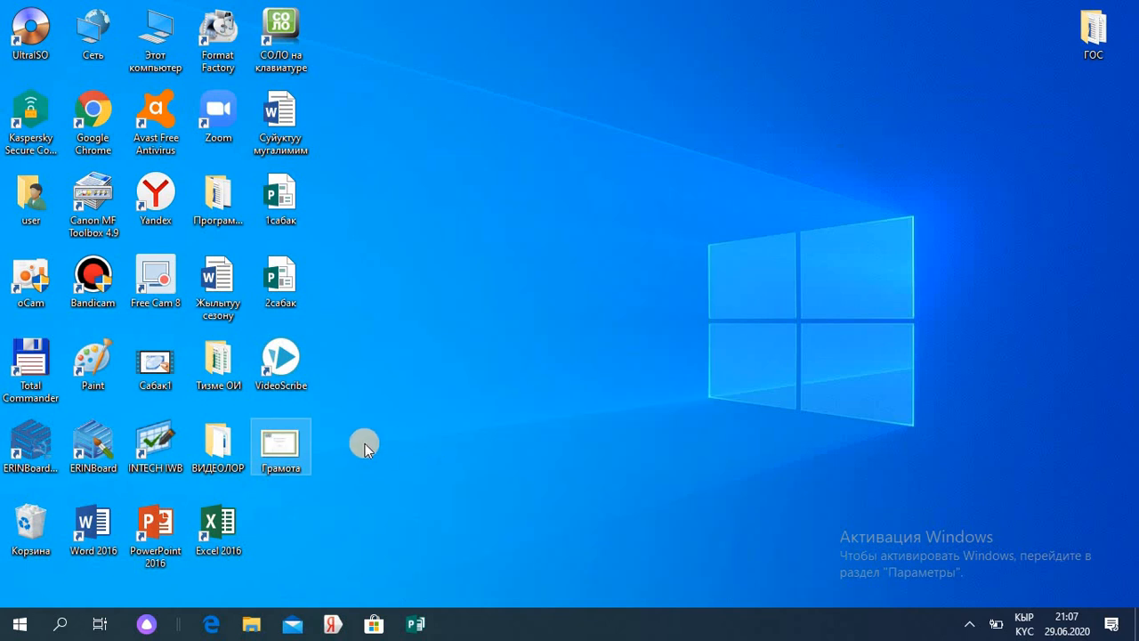
click(415, 624)
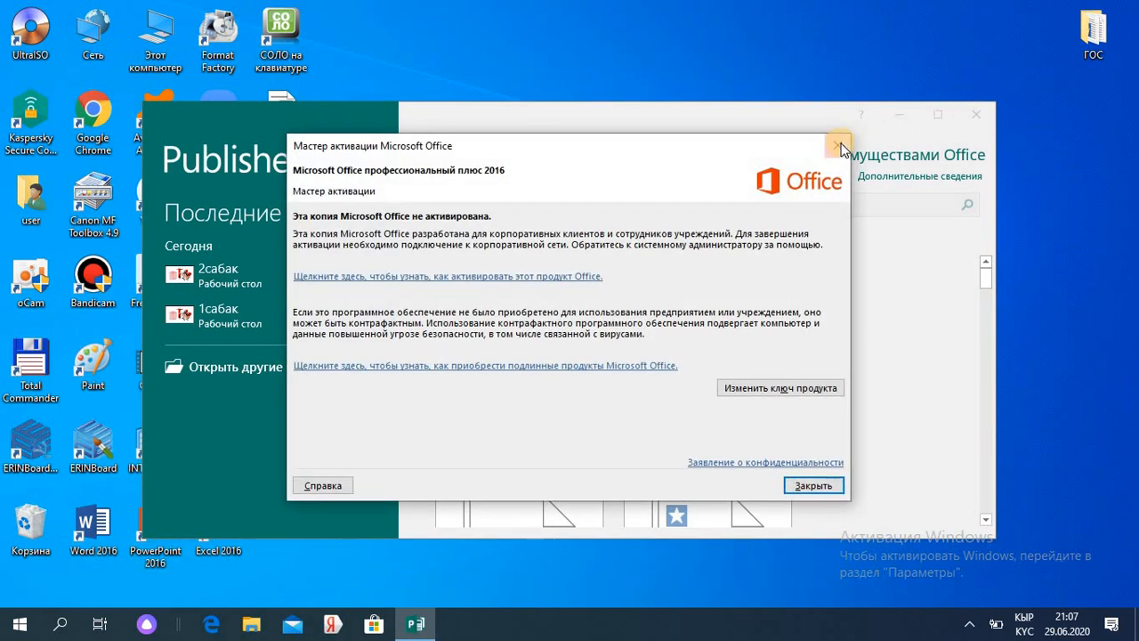
- Create a new booklet publication from the Контраст brochure template
click(833, 148)
click(940, 113)
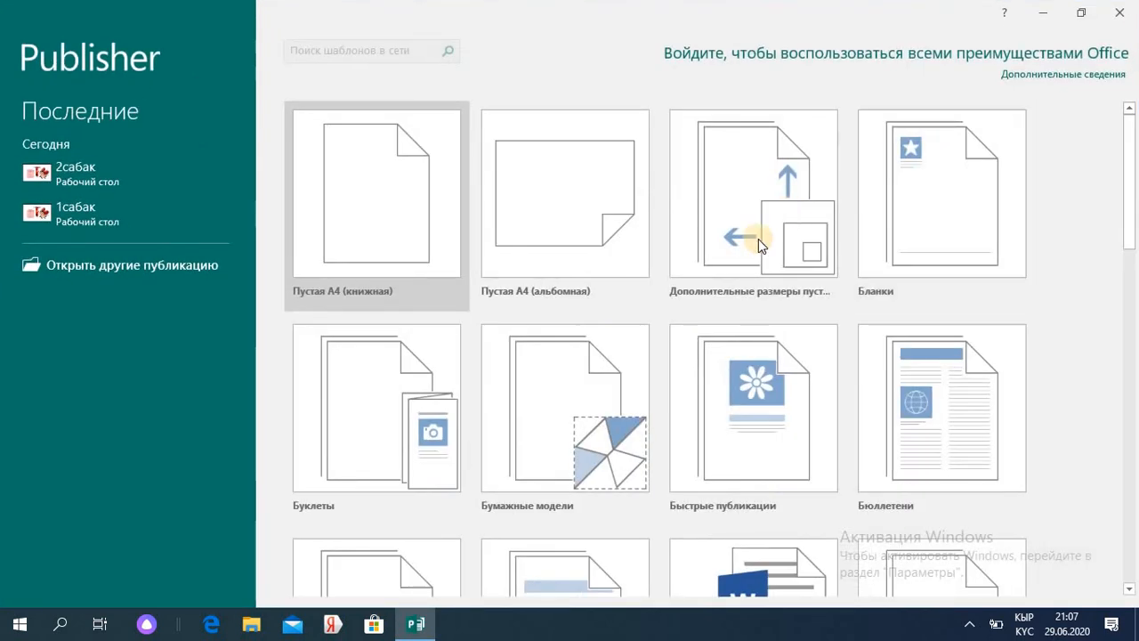
click(416, 410)
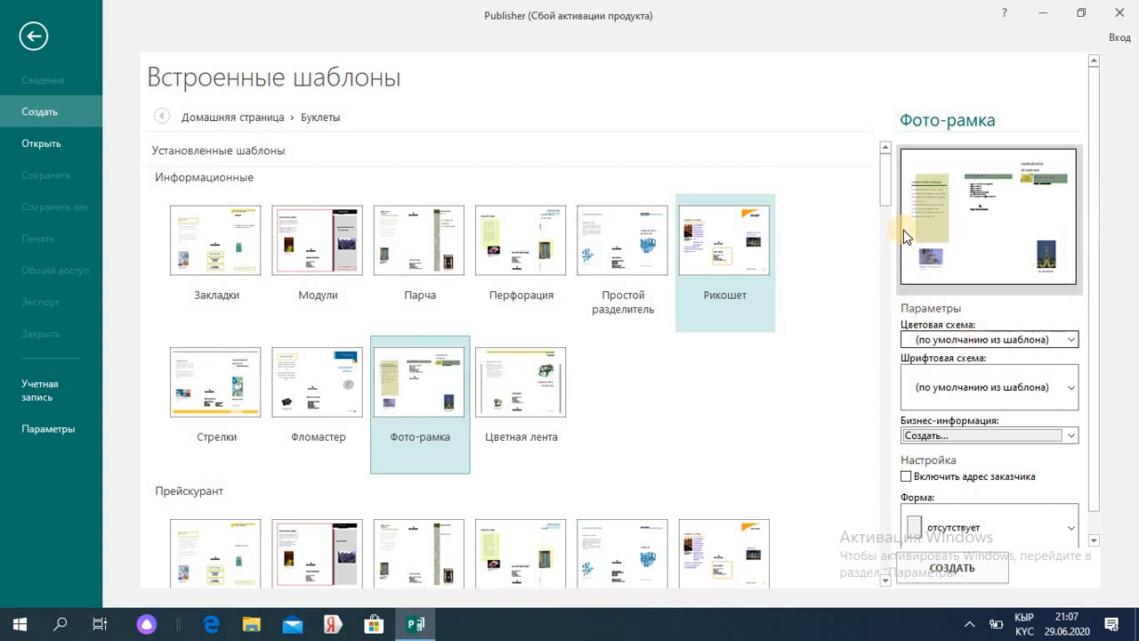
drag(890, 194, 872, 524)
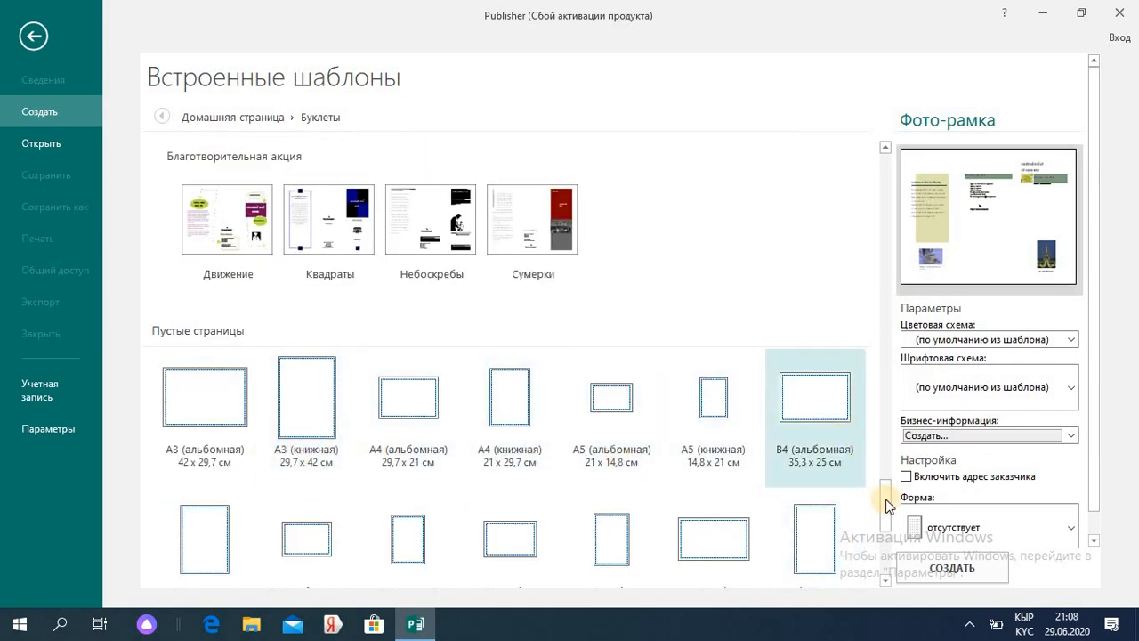
drag(887, 506, 887, 394)
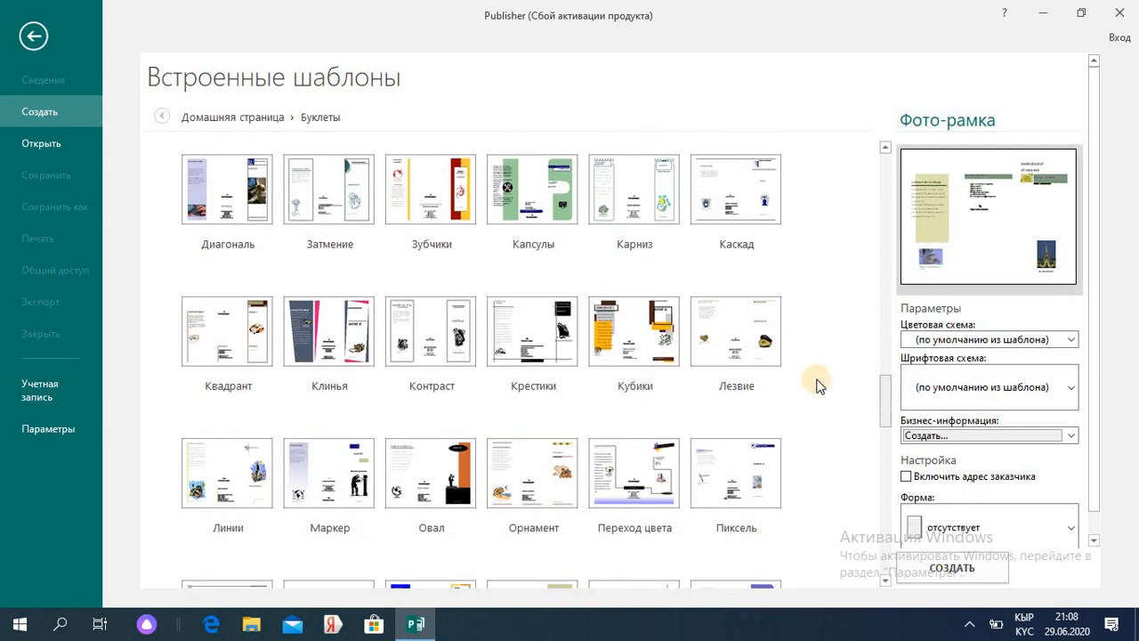
double_click(437, 323)
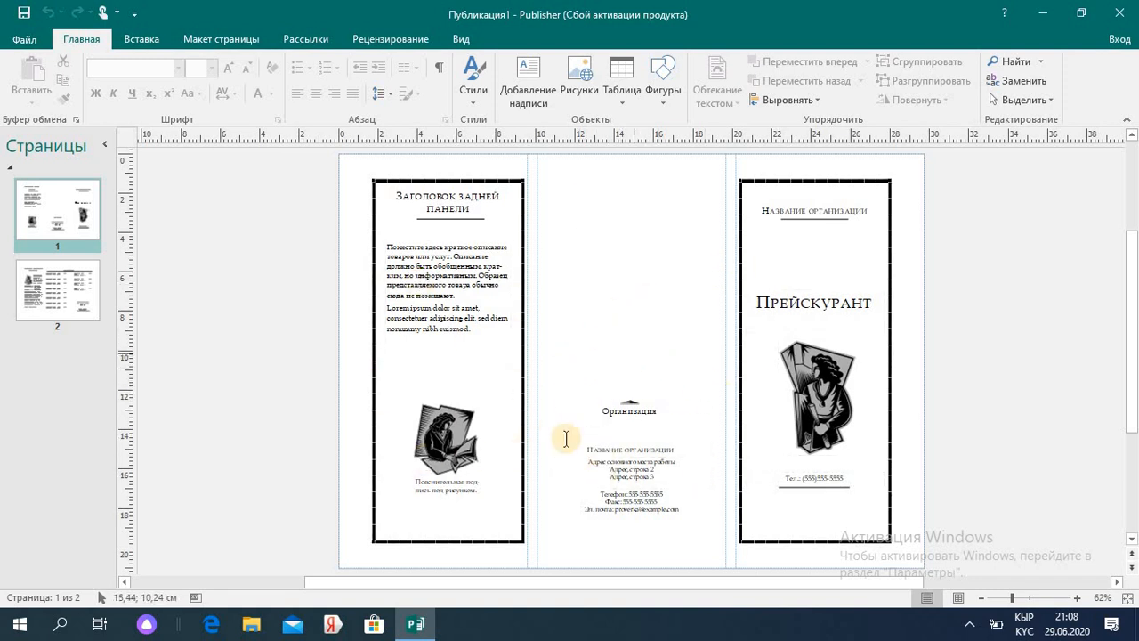
- Clear the left panel's placeholder text and begin retyping the back-panel heading ('онп')
click(470, 331)
key(ctrl+a)
key(Delete)
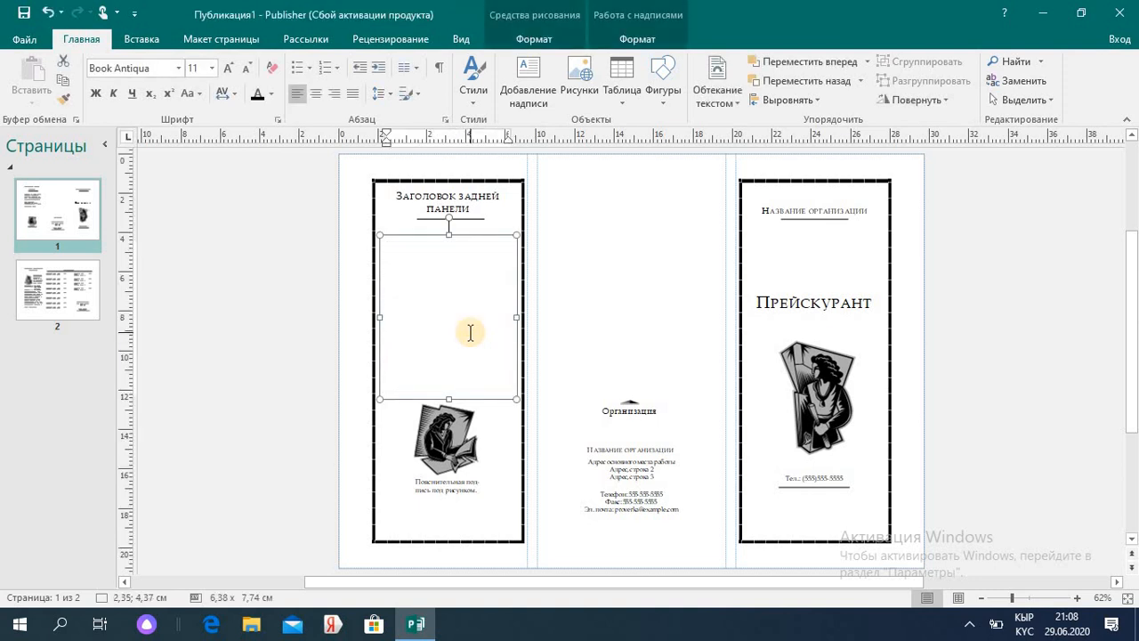
click(462, 453)
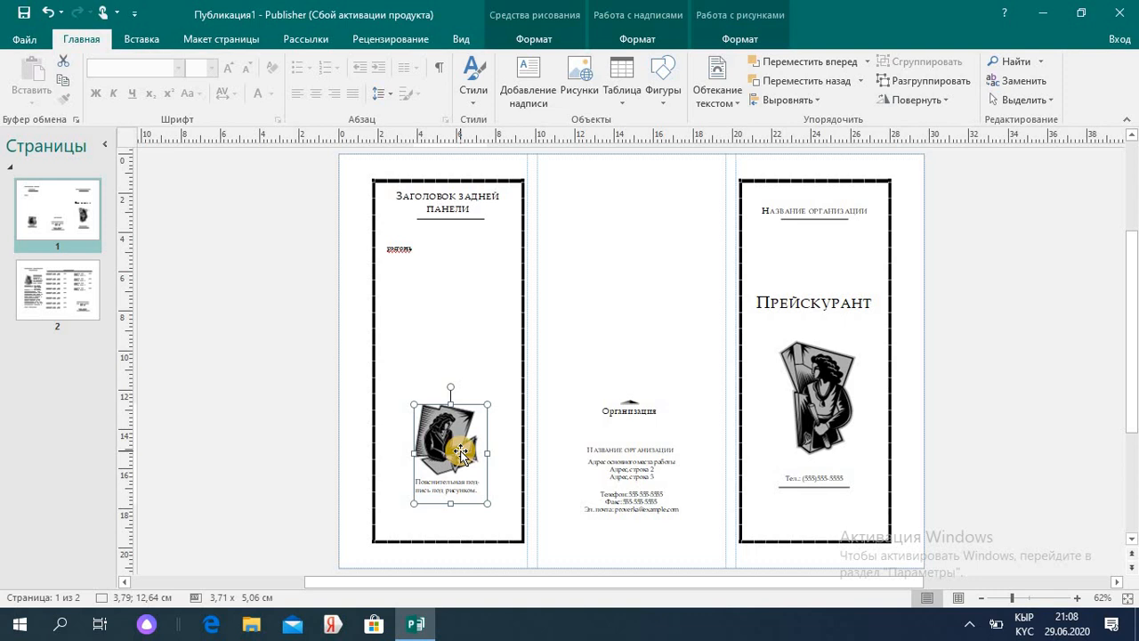
triple_click(464, 209)
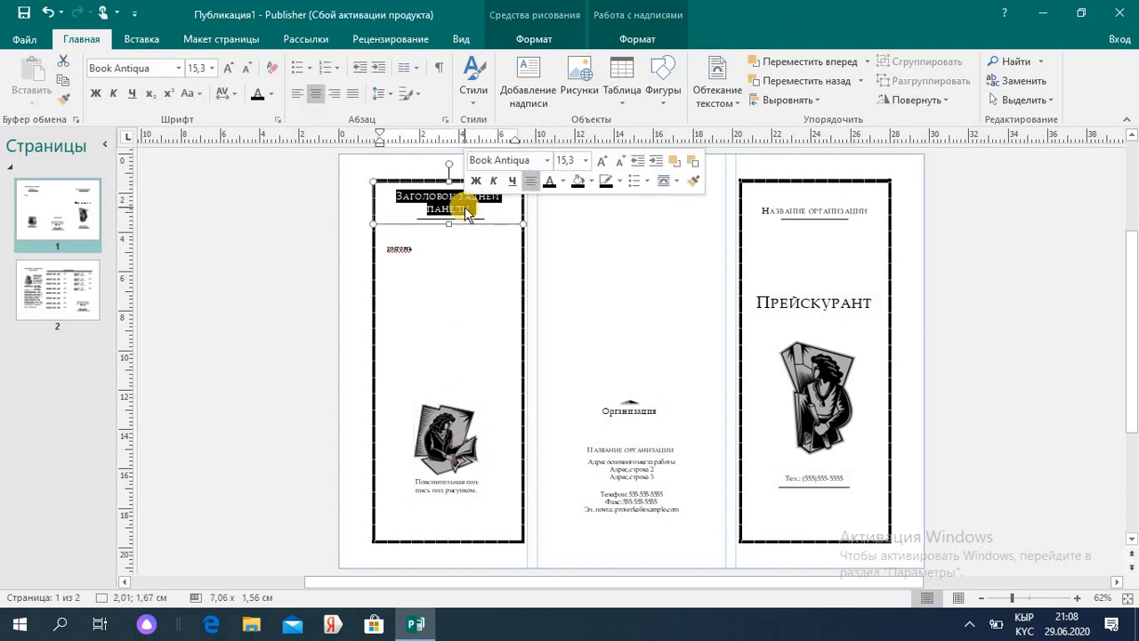
text(онп)
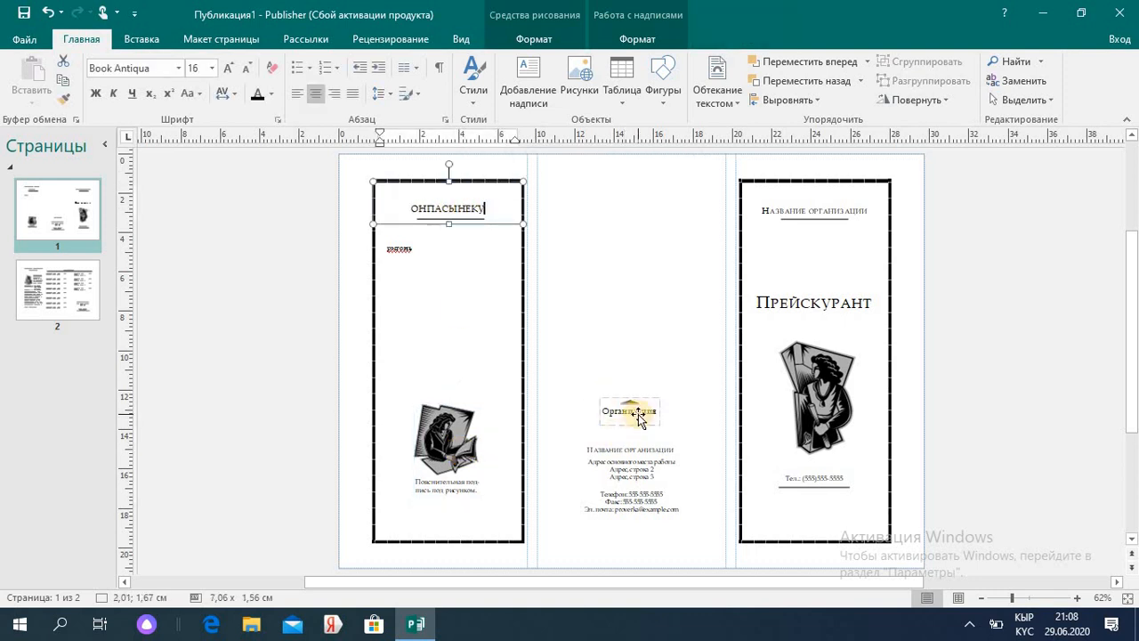
- Delete the Организация text and the address lines in the middle panel
click(640, 420)
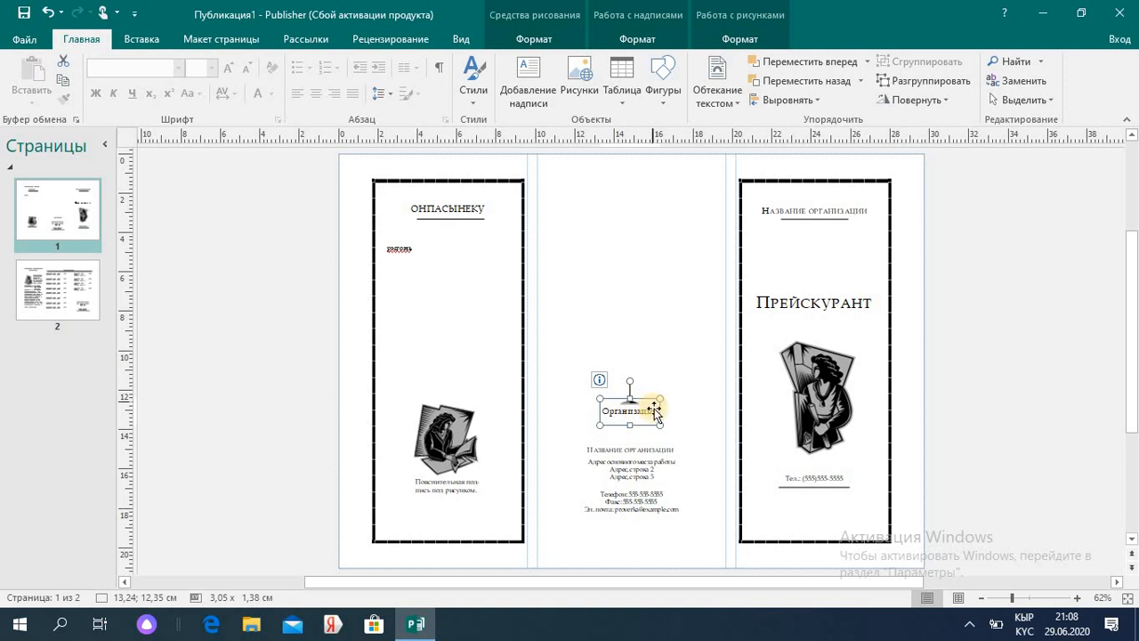
triple_click(649, 411)
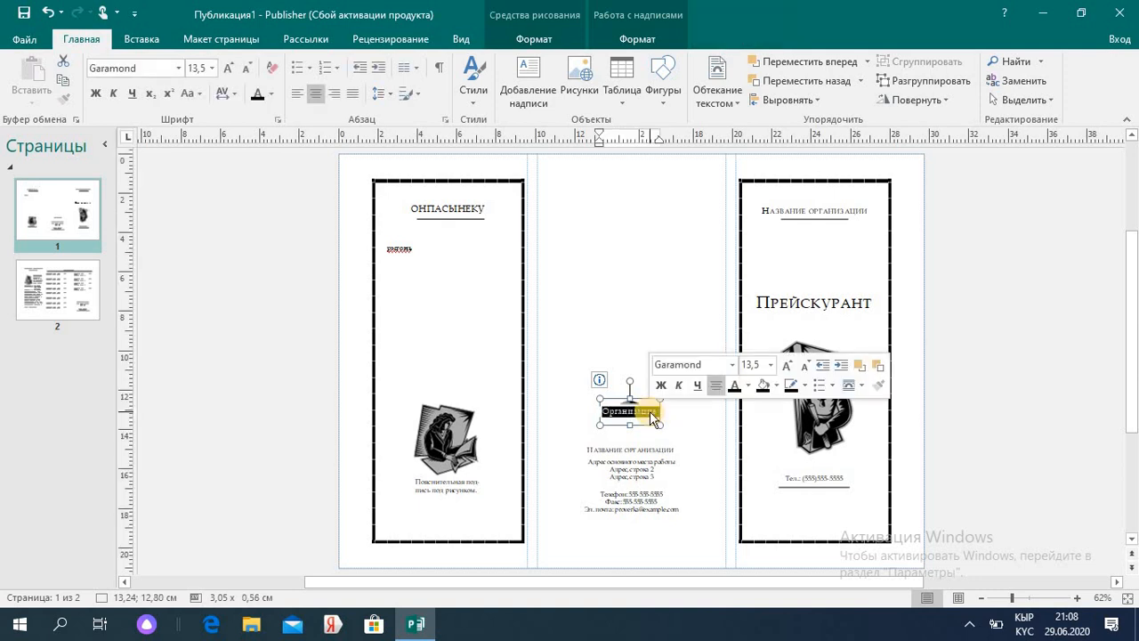
key(BackSpace)
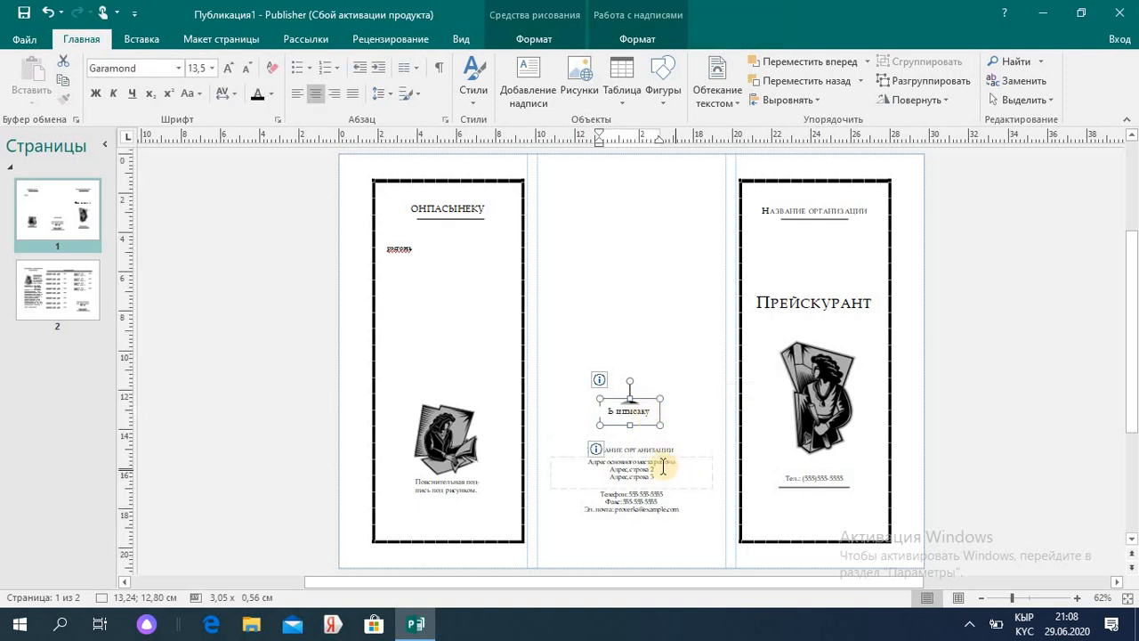
click(663, 466)
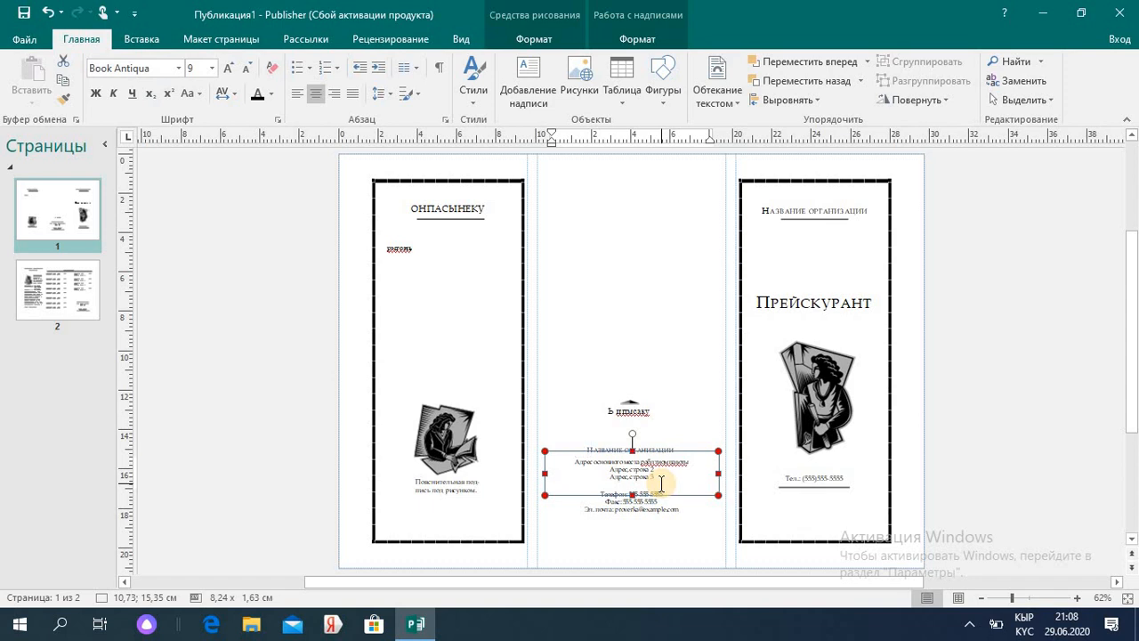
key(ctrl+a)
key(BackSpace)
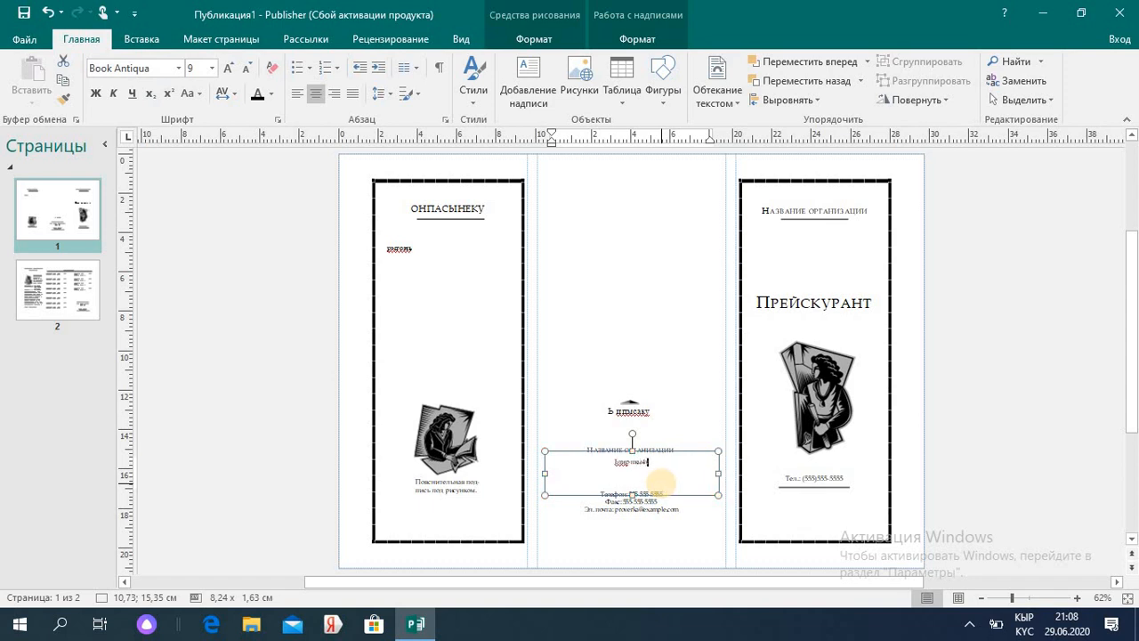
- Retitle Прейскурант to ГИНМСКЧКВФ, type 'отисвы' into the organization name, and open the File page
click(800, 288)
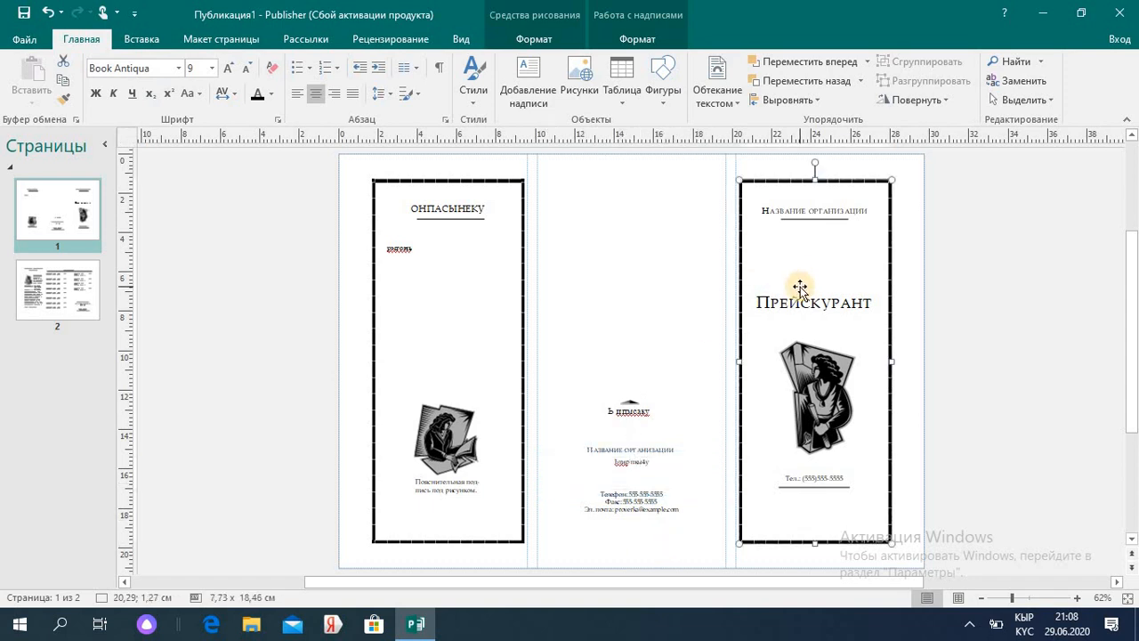
double_click(866, 301)
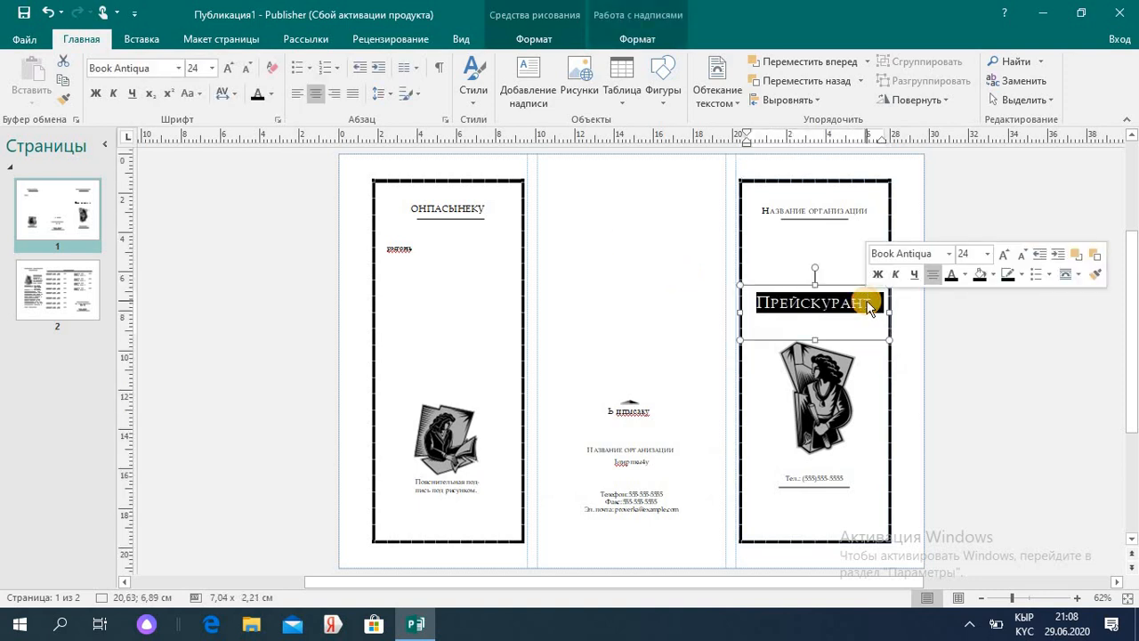
key(BackSpace)
text(ГИНМСКЧКВФ)
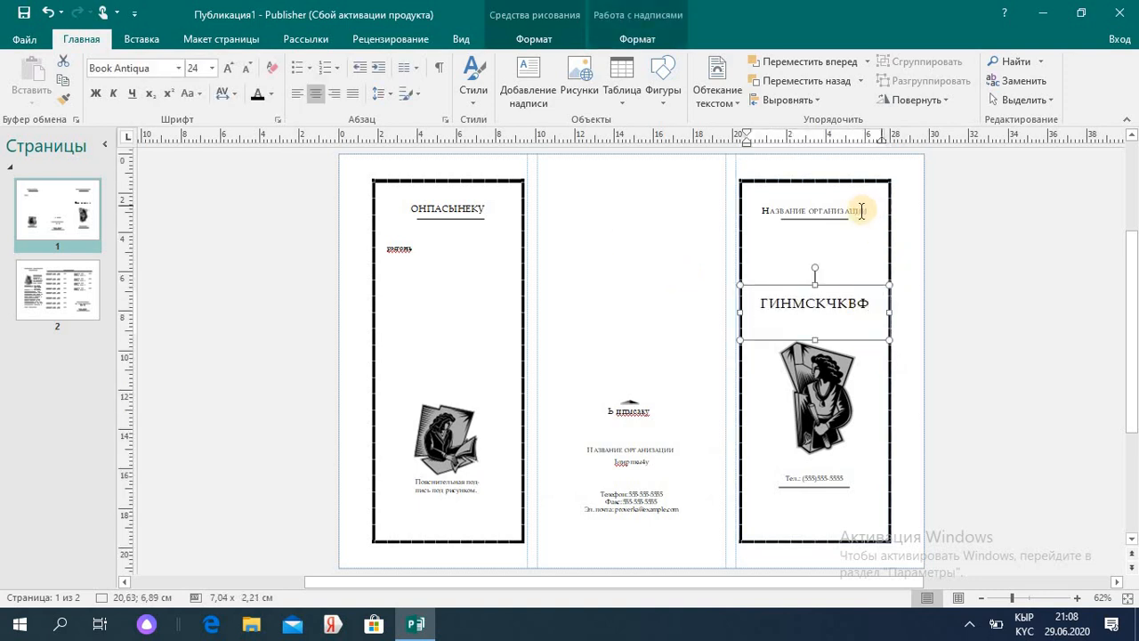
click(860, 212)
text(отисвы и)
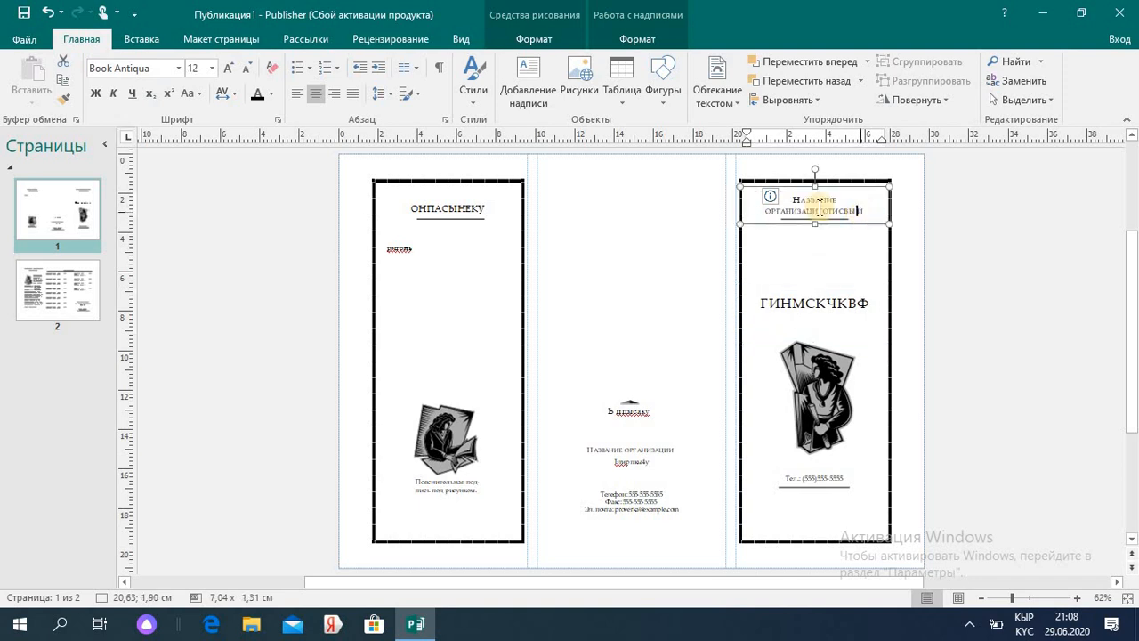
click(22, 40)
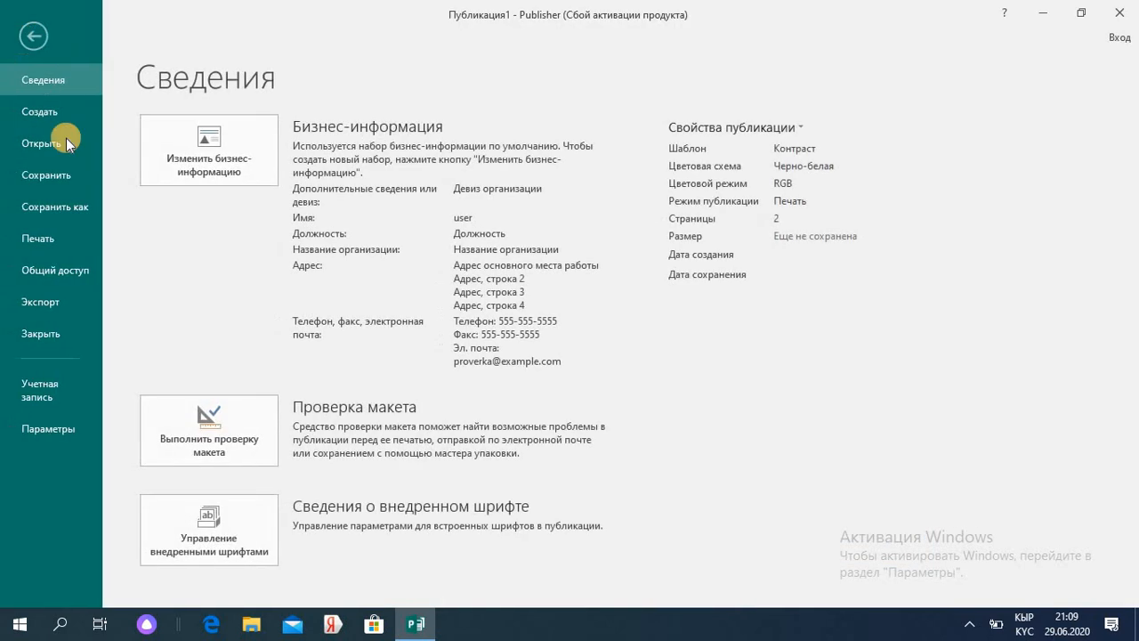
- Return from the File page and display page 2 with its Прейскурант price table
click(35, 35)
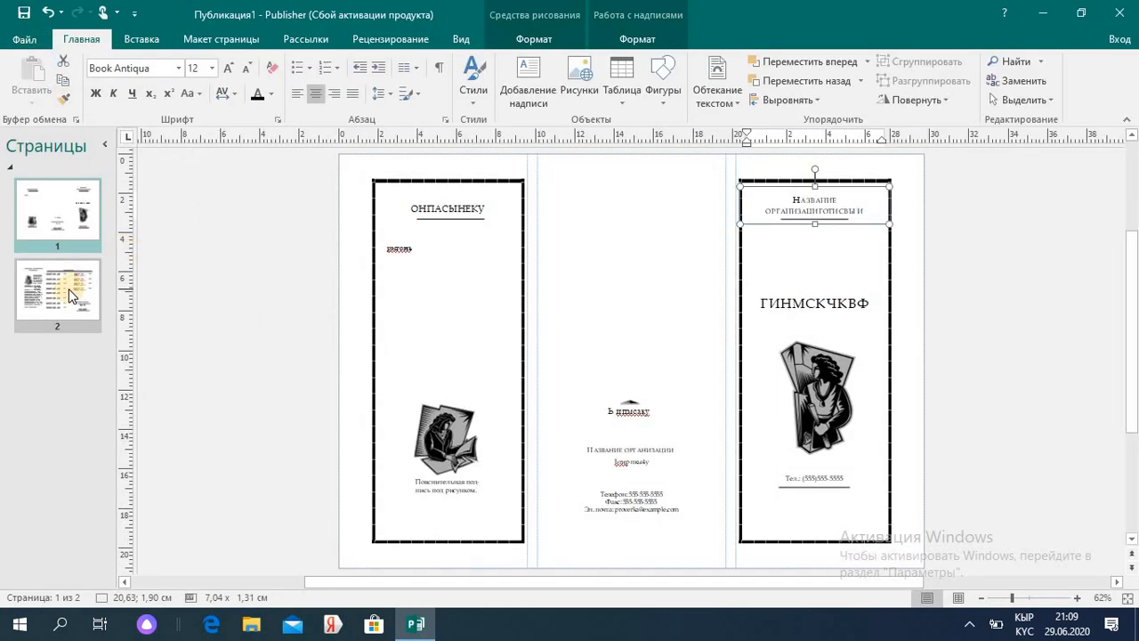
click(69, 294)
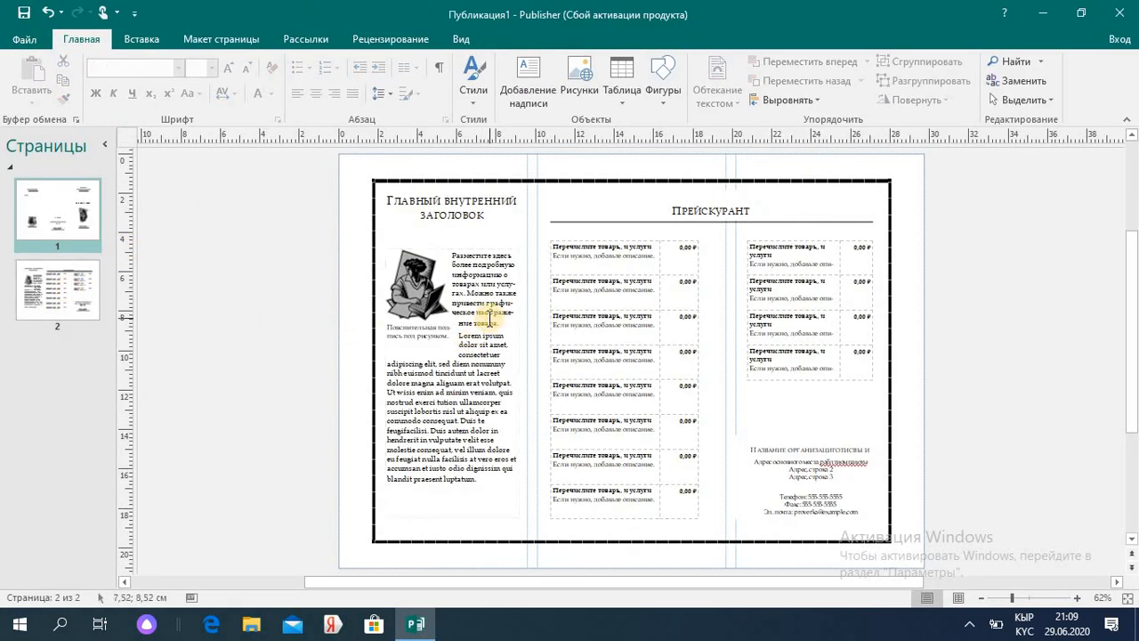
click(492, 319)
key(ctrl+a)
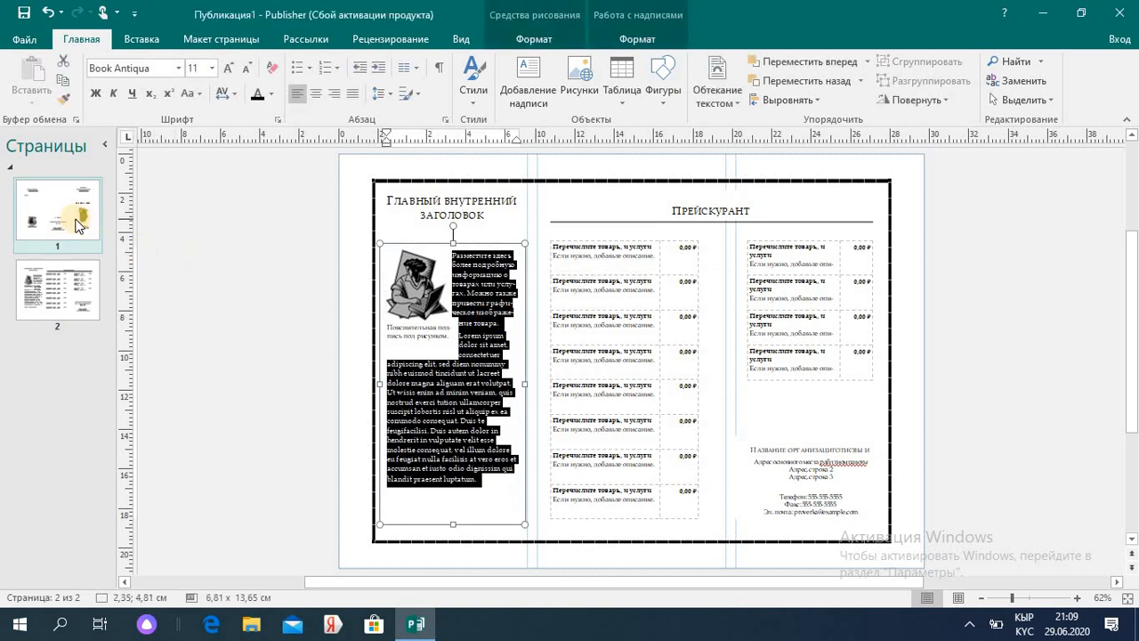
click(602, 340)
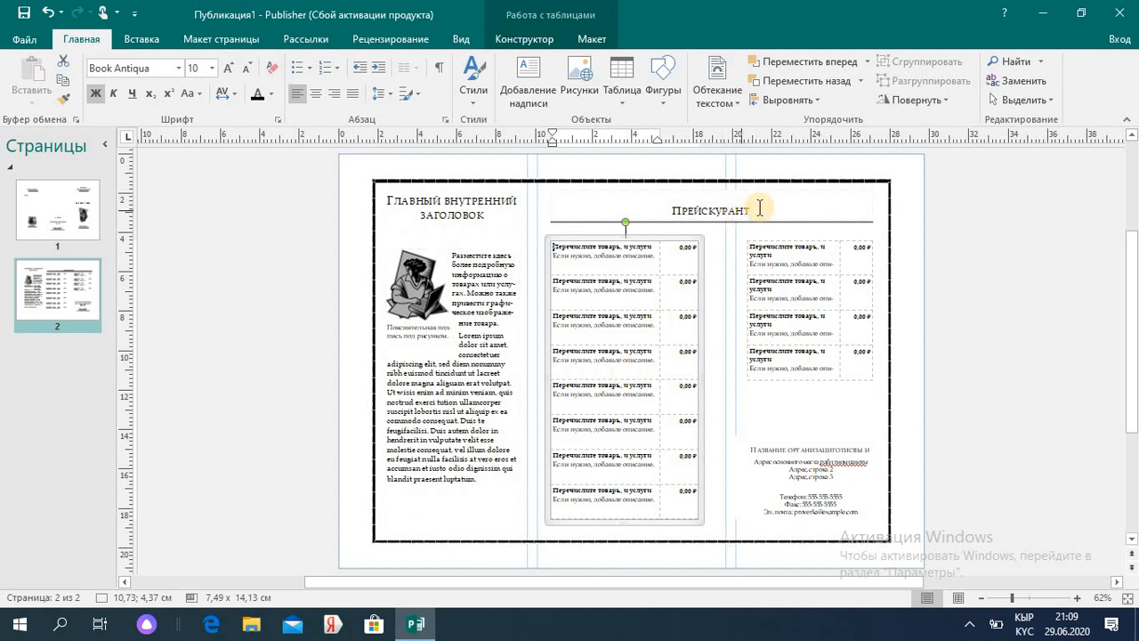
- Start Save As to the desktop, then cancel it
click(34, 44)
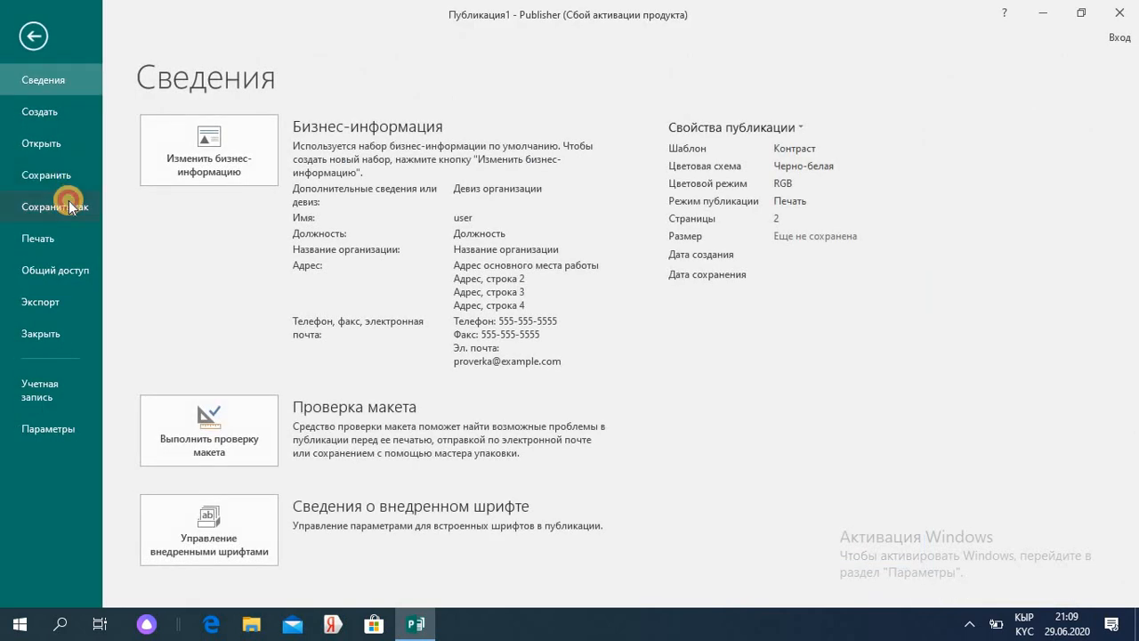
click(69, 202)
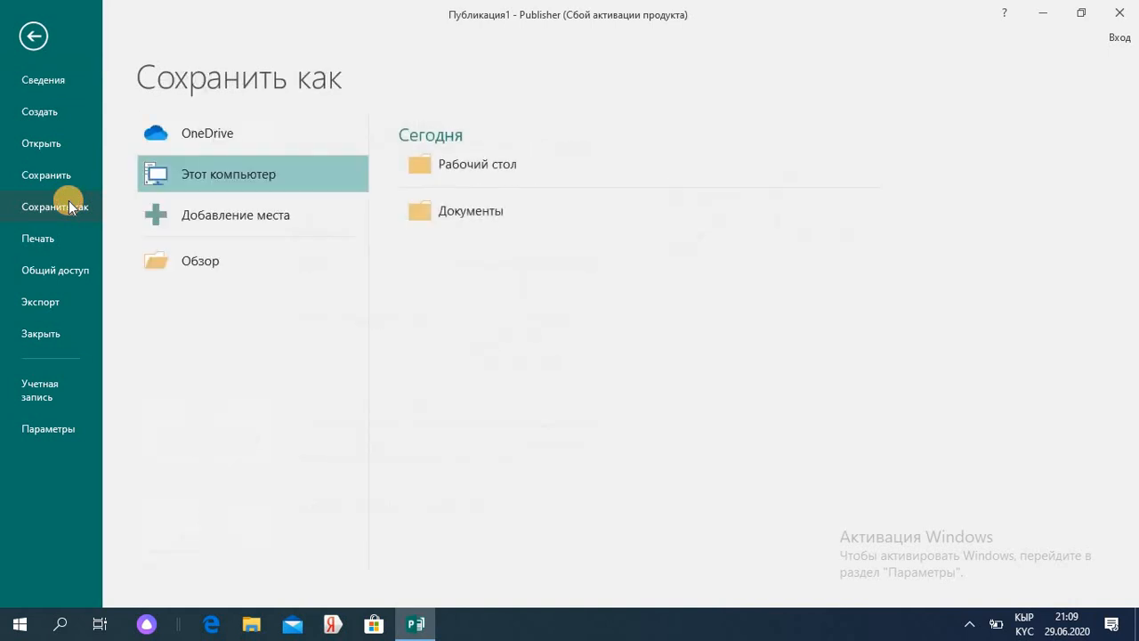
click(459, 159)
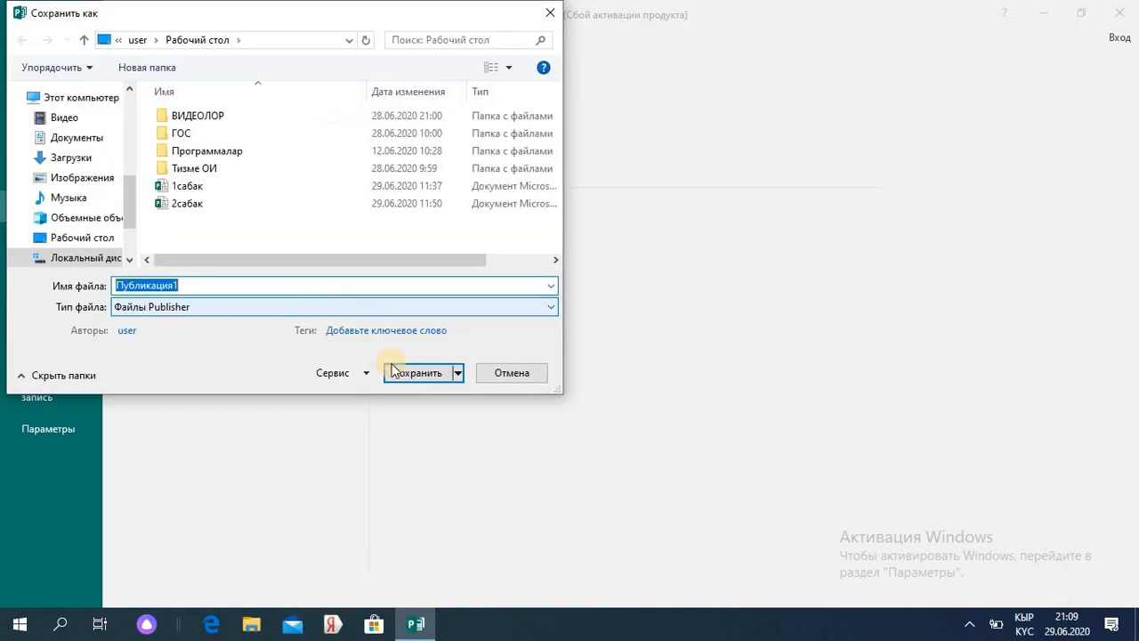
click(513, 378)
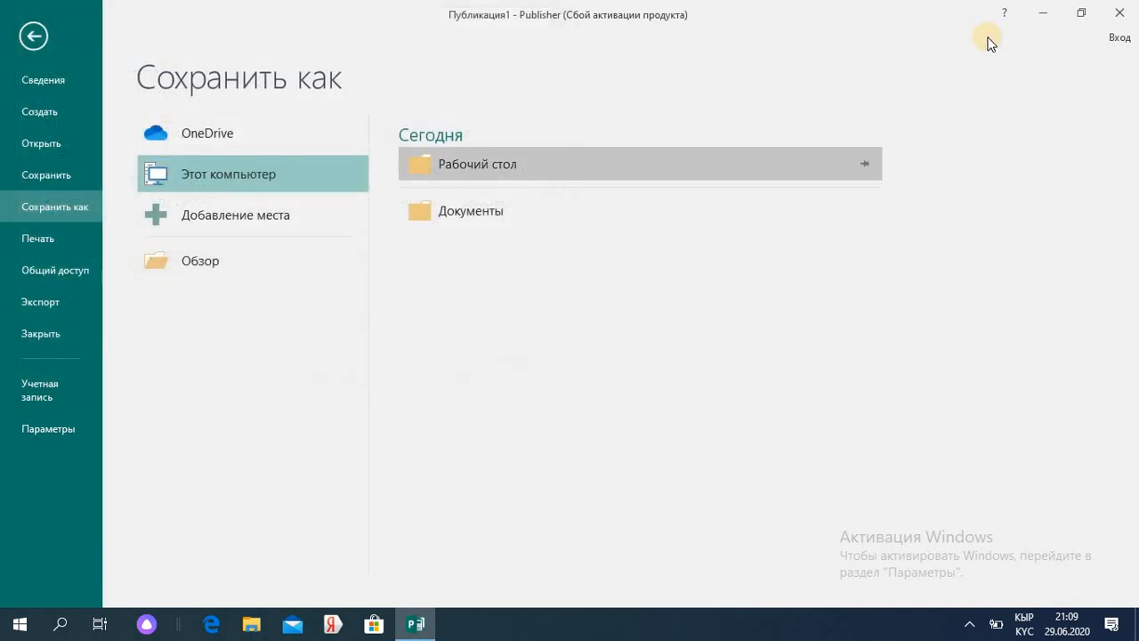
- Close the publication without saving and relaunch Publisher from the taskbar
click(1120, 12)
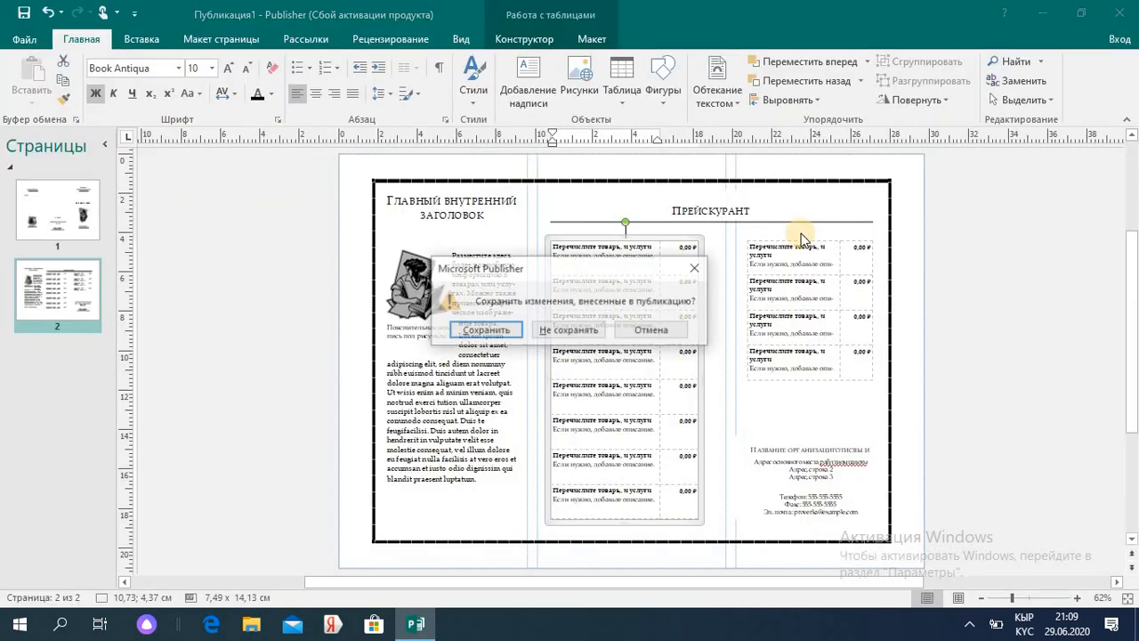
click(576, 332)
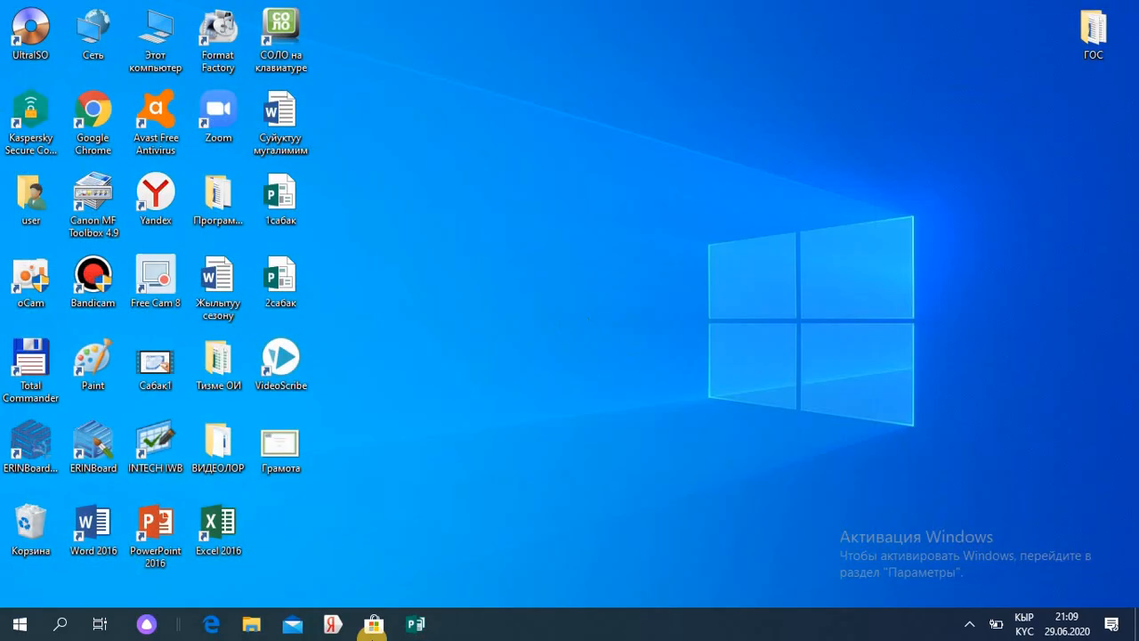
click(413, 623)
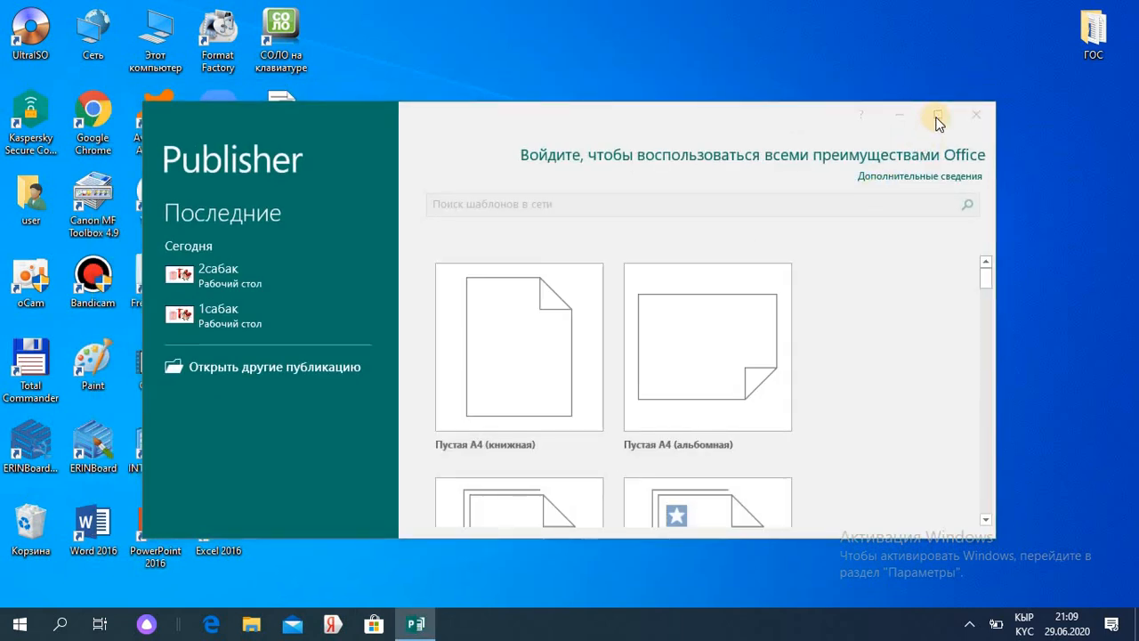
- Create a new publication from the Переход цвета gift certificate template
click(844, 144)
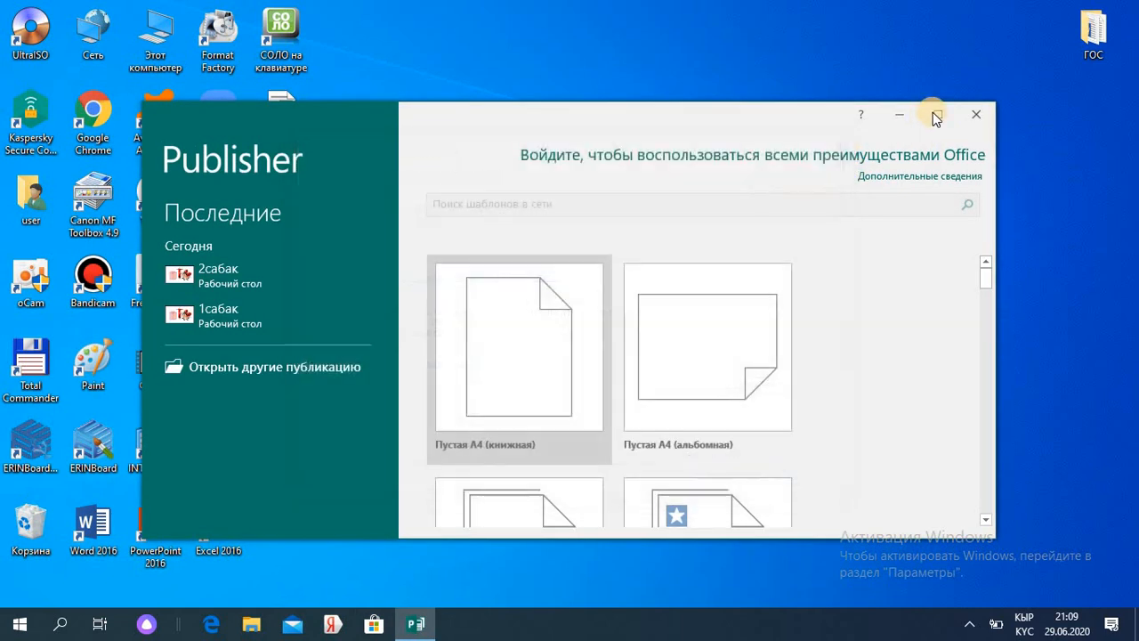
click(937, 115)
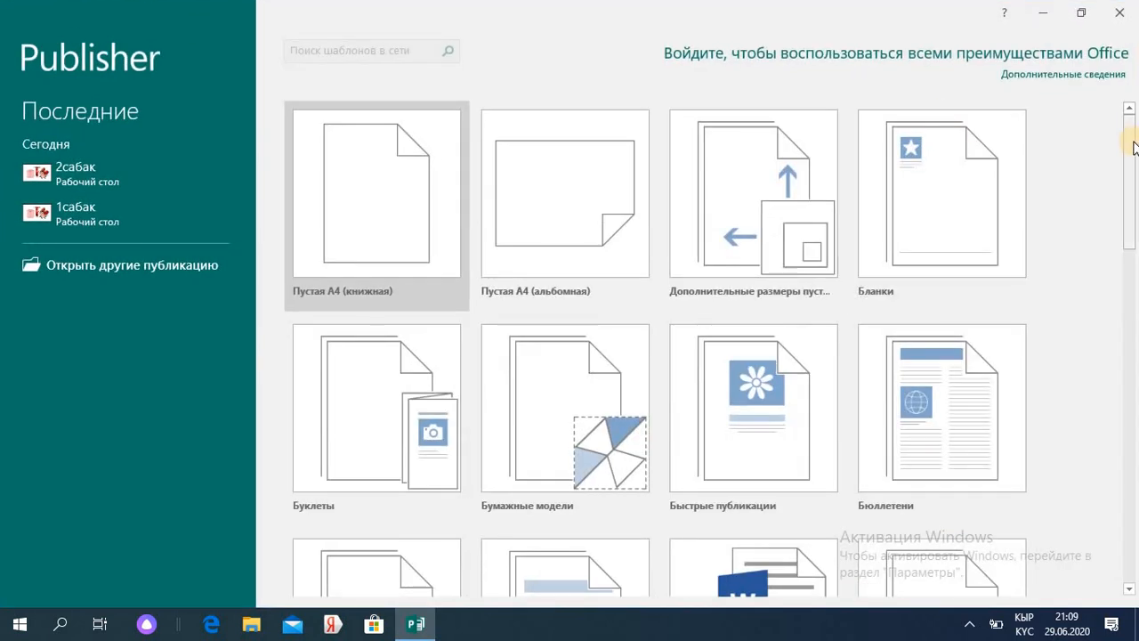
drag(1134, 147, 1095, 427)
click(379, 284)
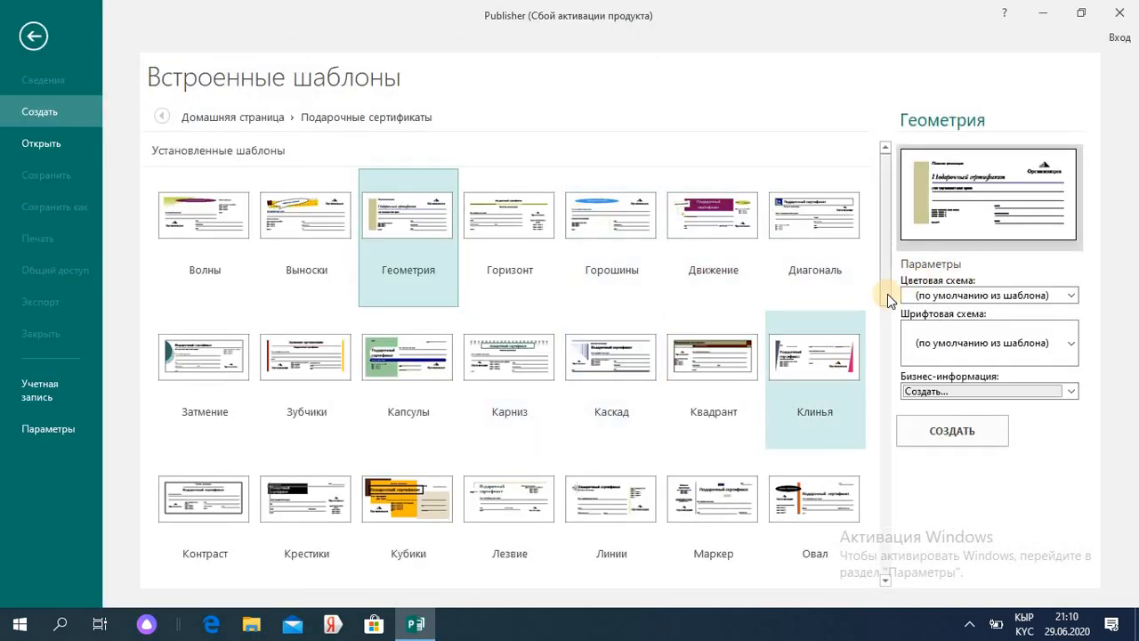
drag(887, 295, 890, 421)
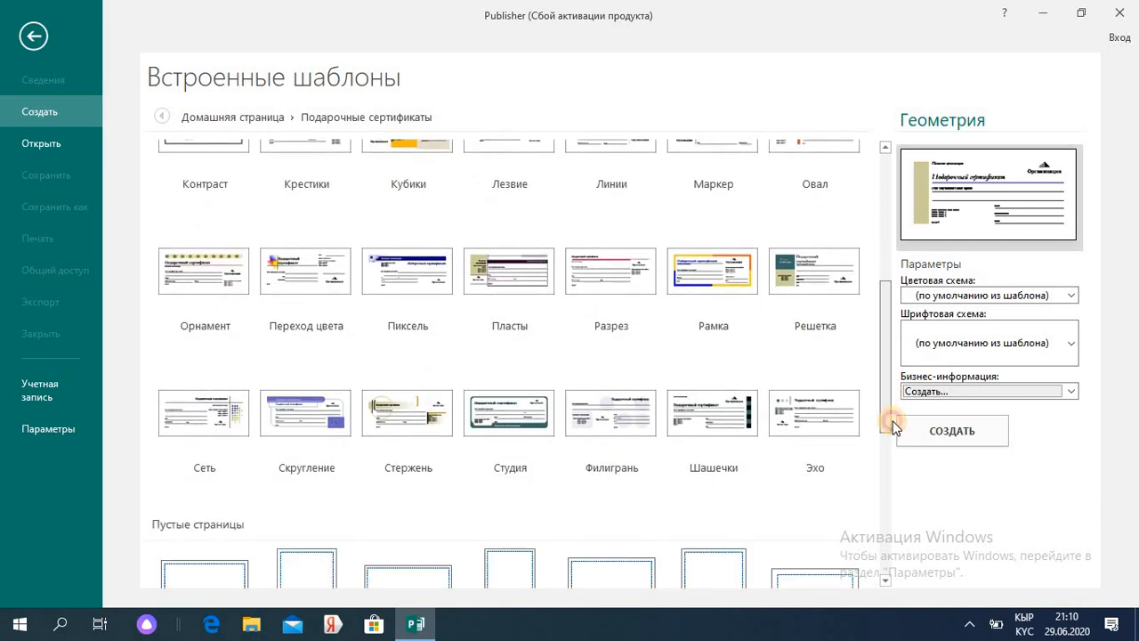
double_click(306, 279)
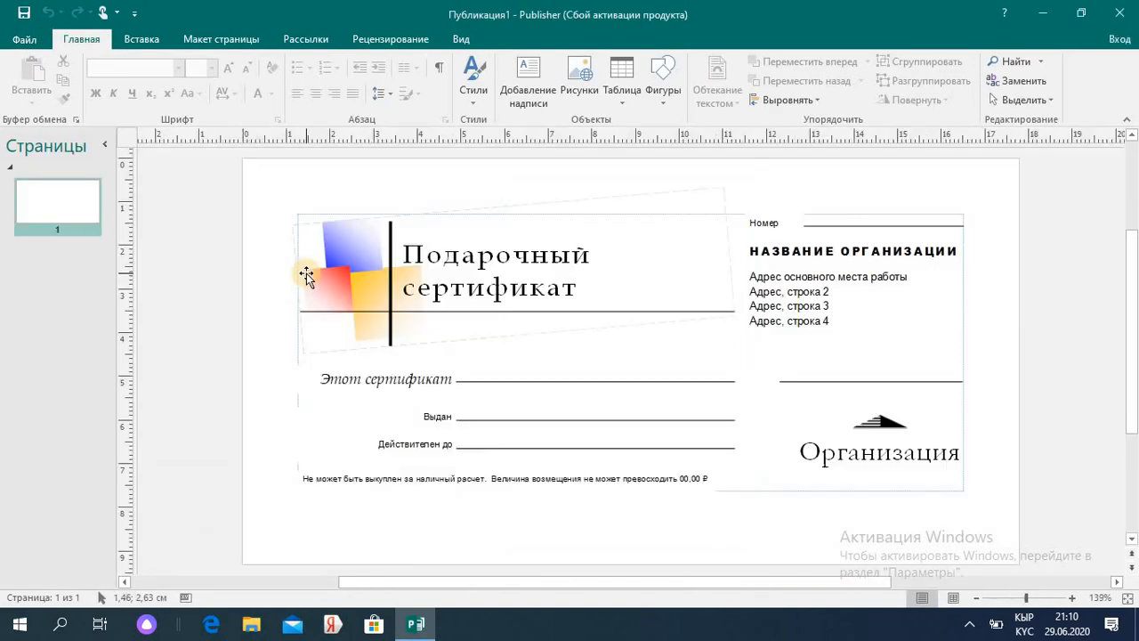
- Clear the Подарочный сертификат title text
click(582, 287)
key(ctrl+a)
key(Delete)
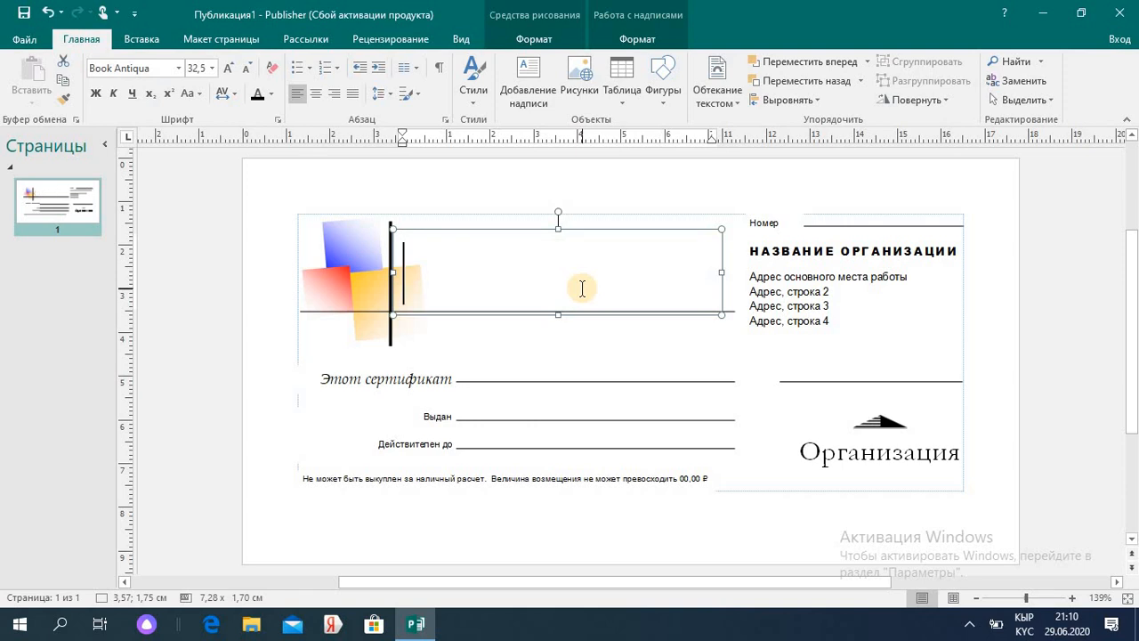
- Title the certificate СЕРТИФИКАТ and change the Номер label to 'лицензия №'
text(СЕРТИ)
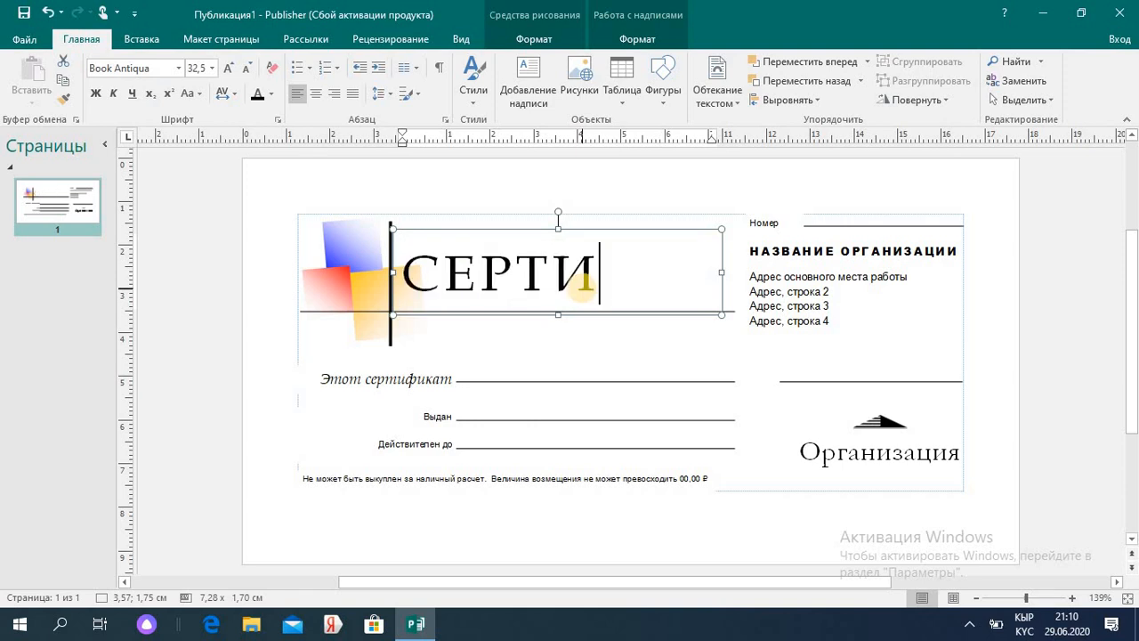
text(ФИКАТ)
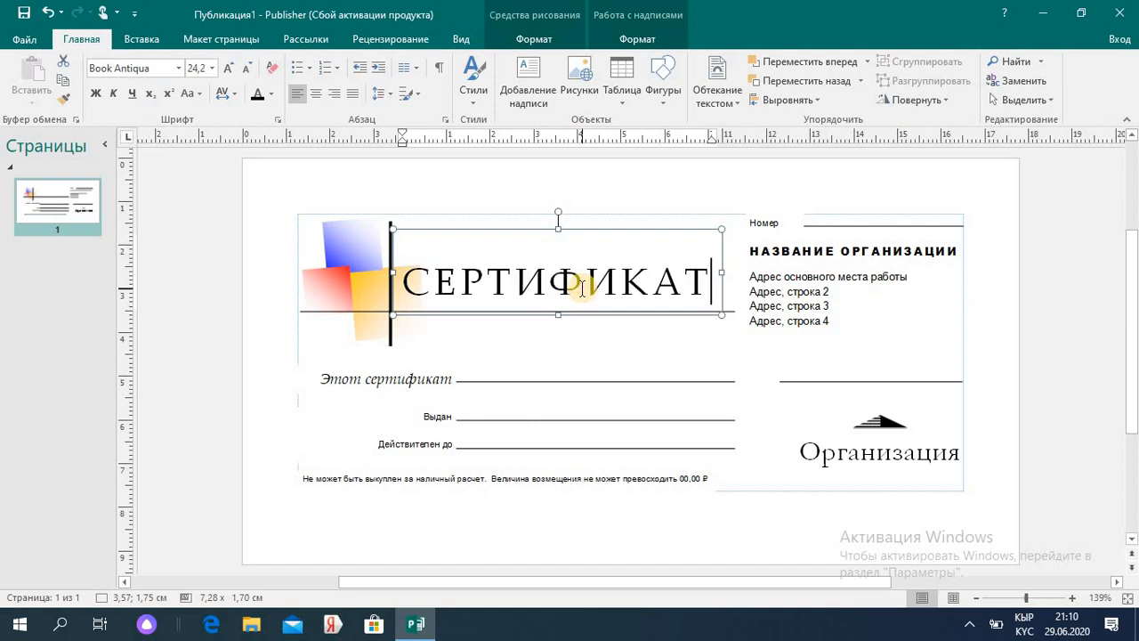
click(783, 224)
double_click(783, 223)
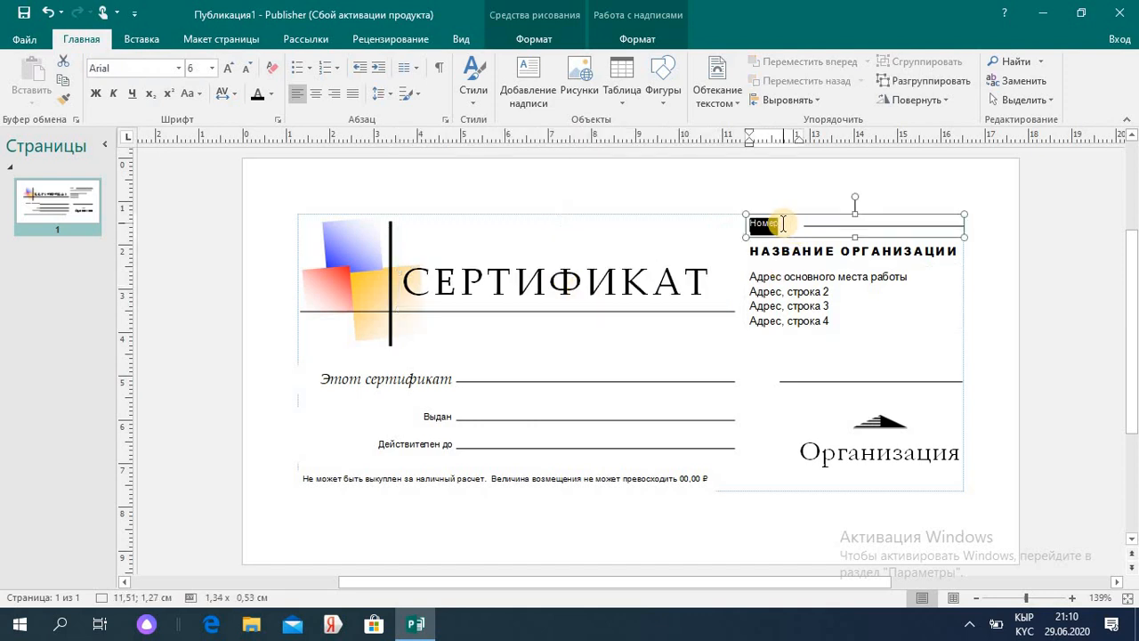
text(ли)
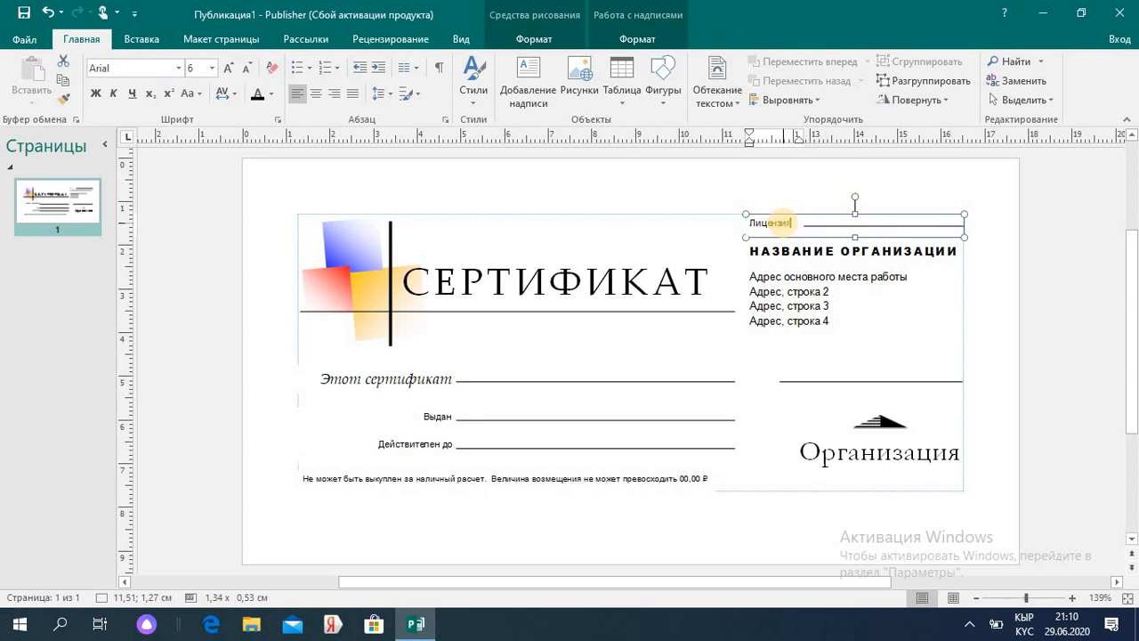
text(цензия №)
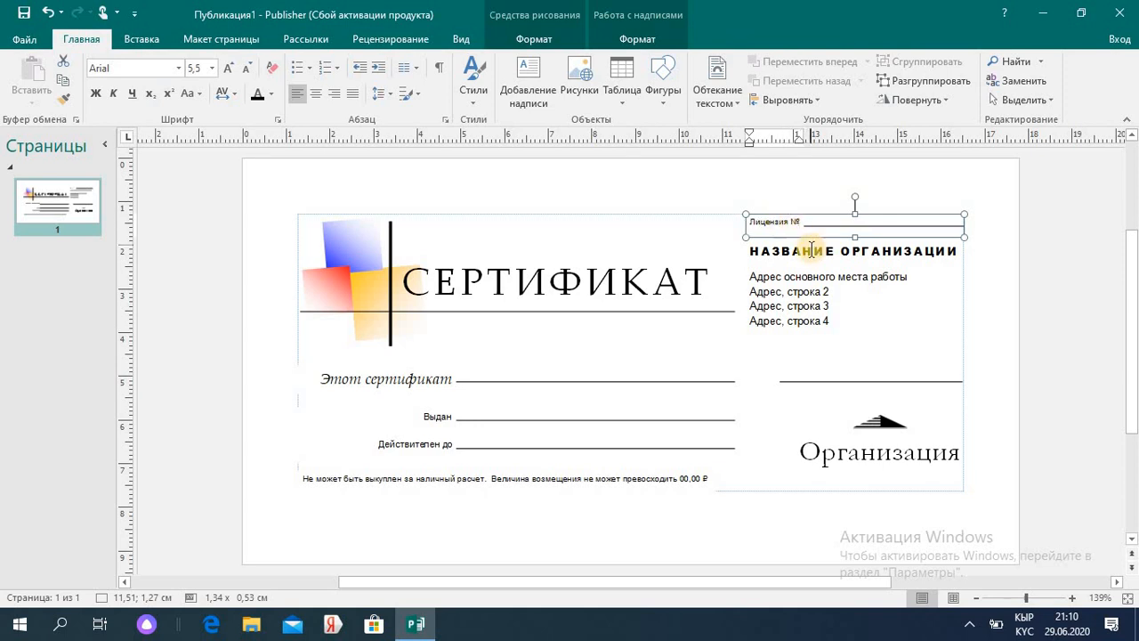
- Clear the placeholder organisation name and the four placeholder address lines
click(898, 250)
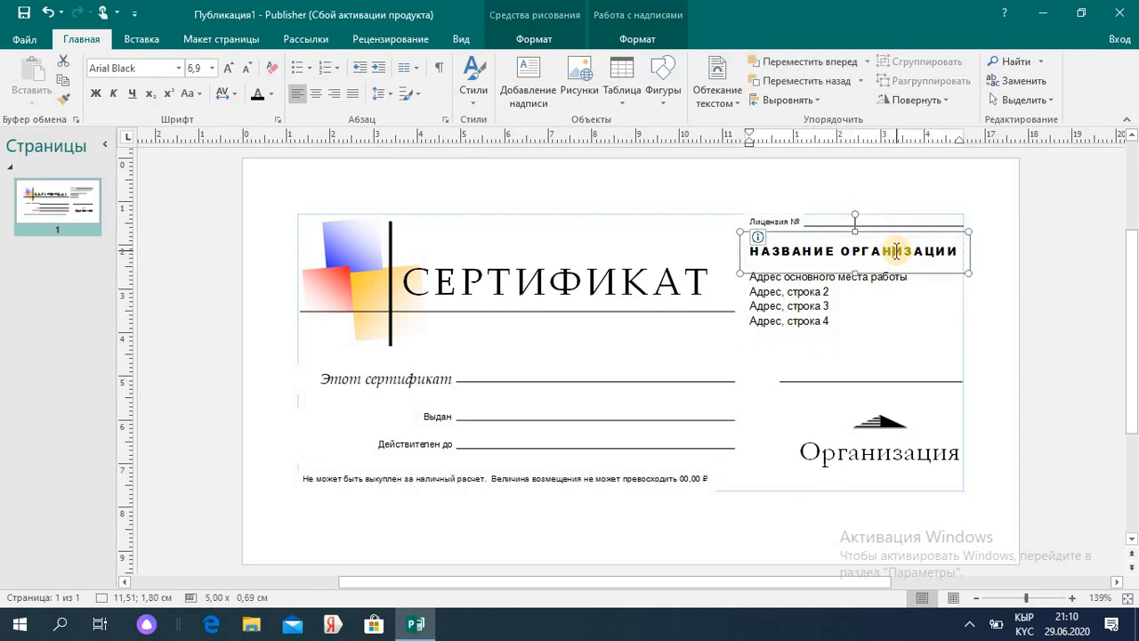
key(BackSpace)
key(BackSpace)
key(BackSpace)
key(BackSpace)
key(Delete)
key(Delete)
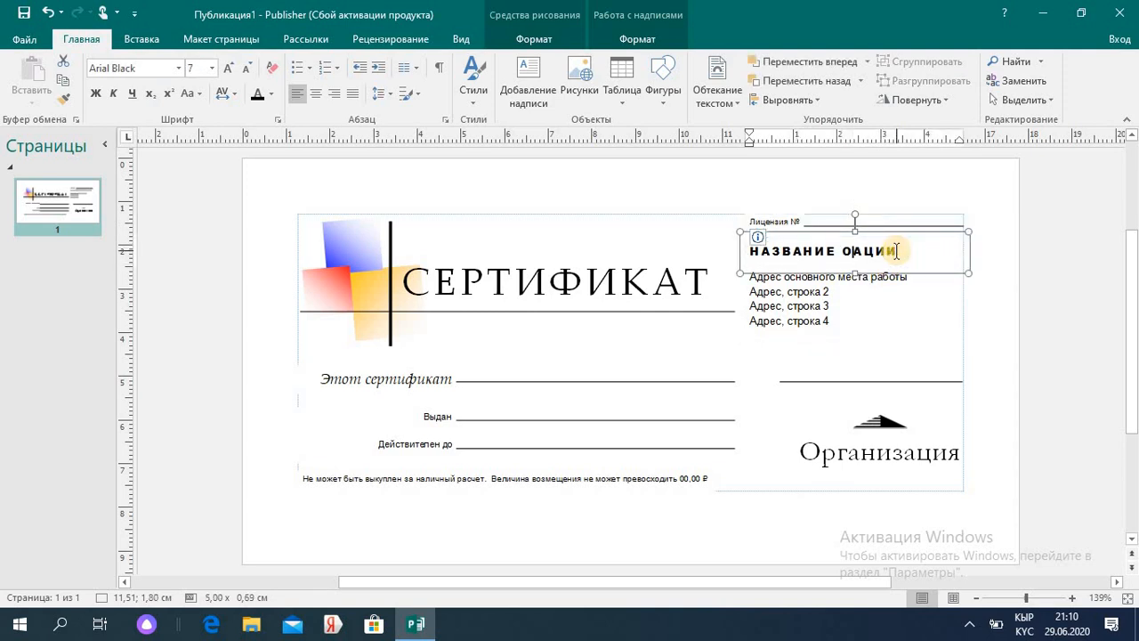
key(ctrl+a)
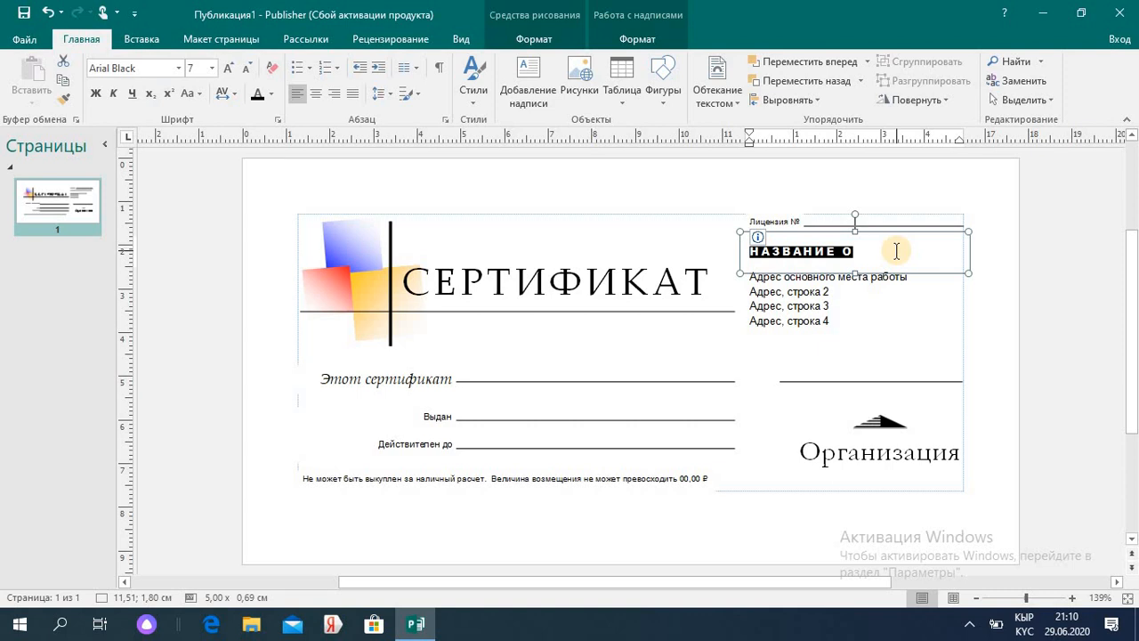
key(BackSpace)
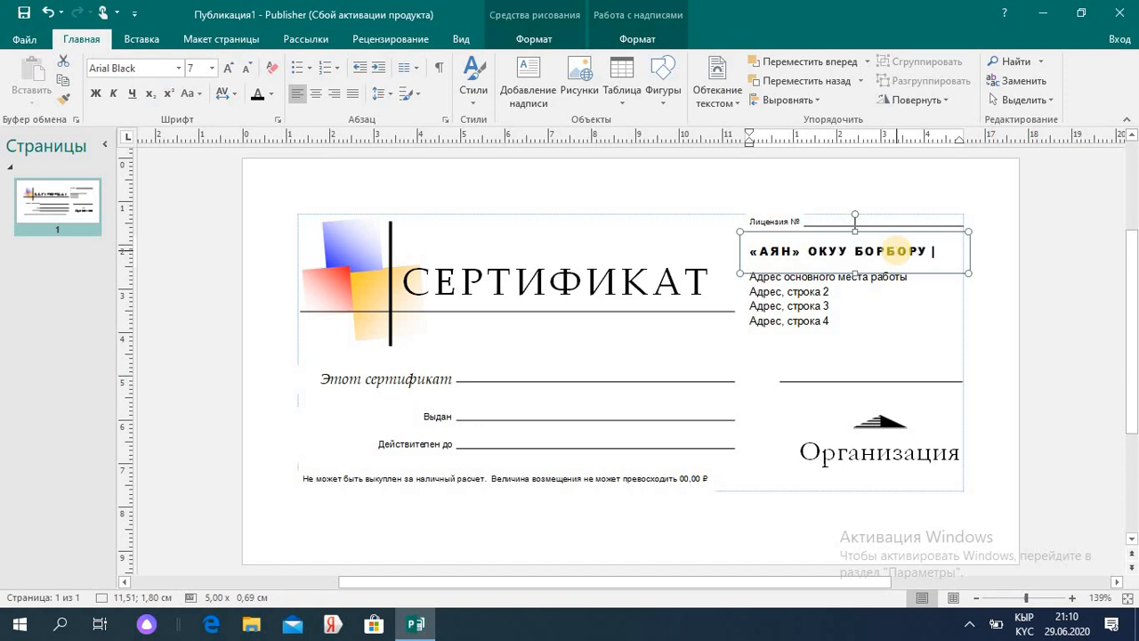
click(835, 319)
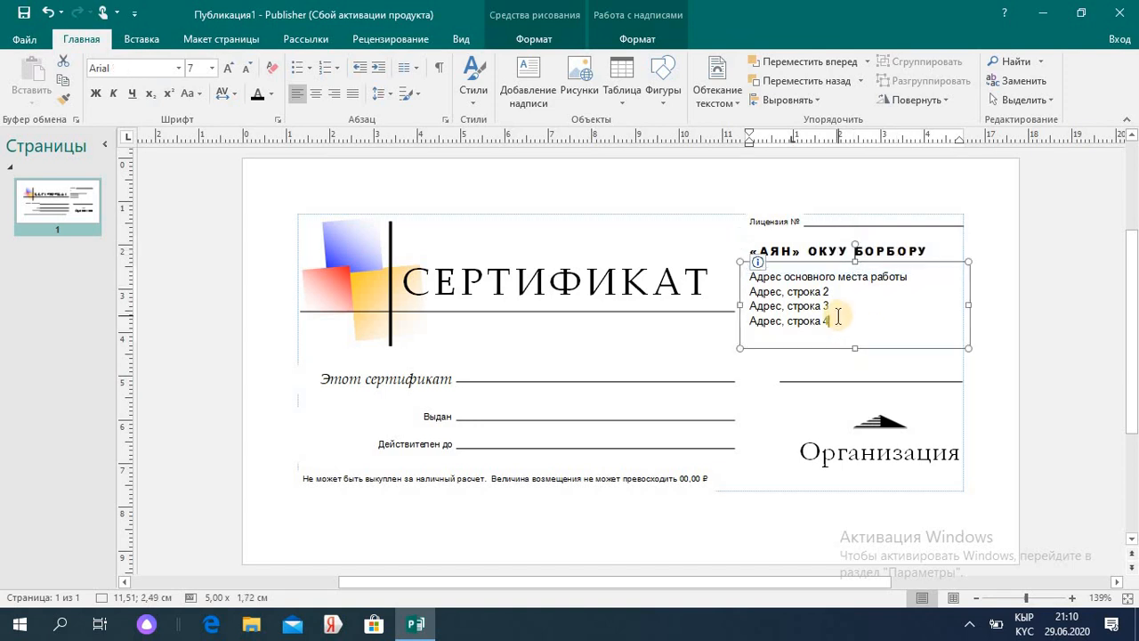
key(ctrl+a)
key(Delete)
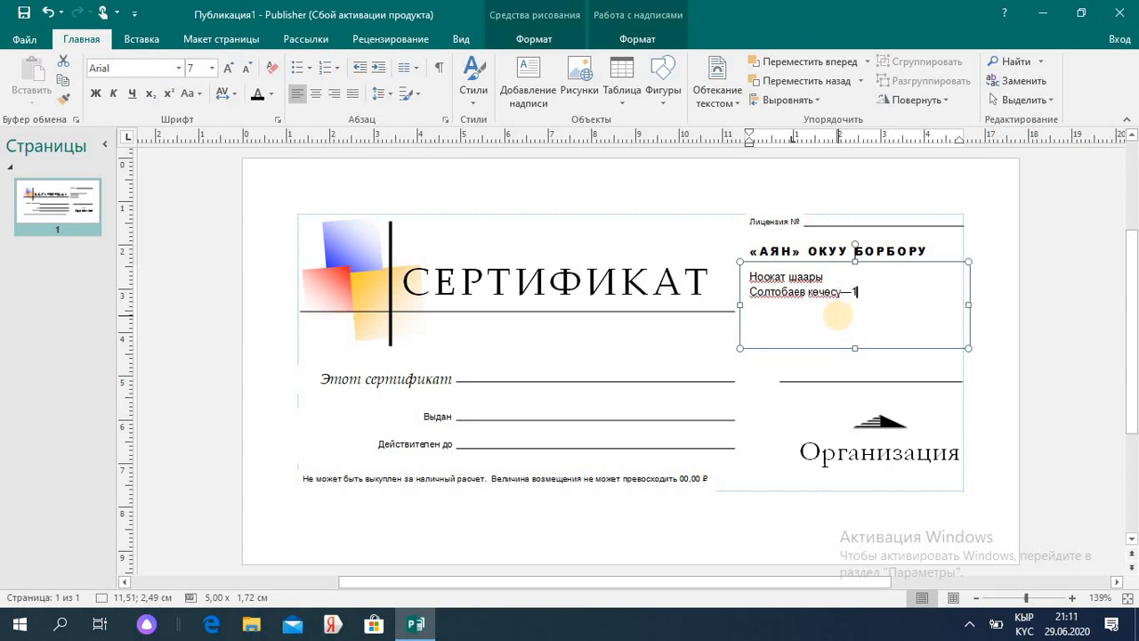
- Relabel the Этот сертификат and Выдан lines as Бул сертификат and Берилген убактысы
triple_click(452, 378)
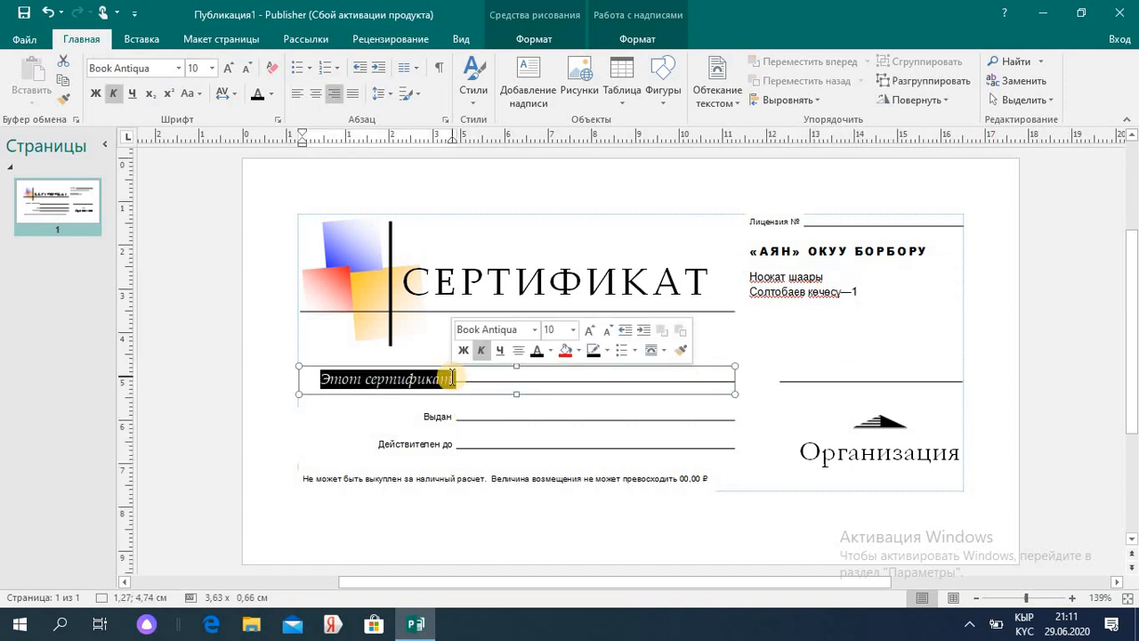
text(Бул)
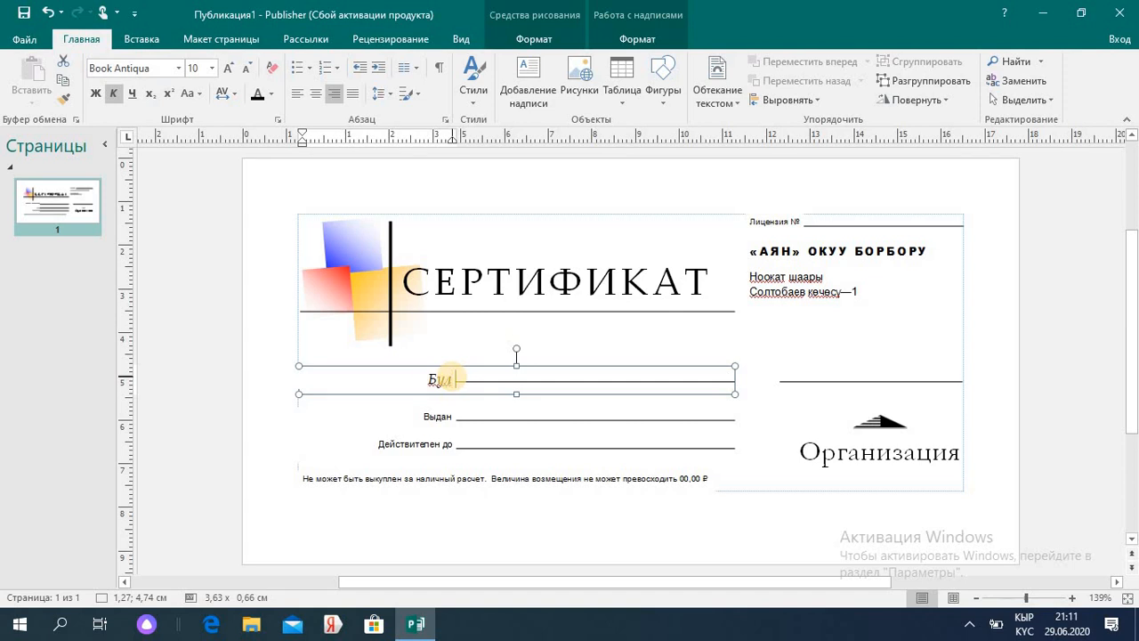
text( сертификат)
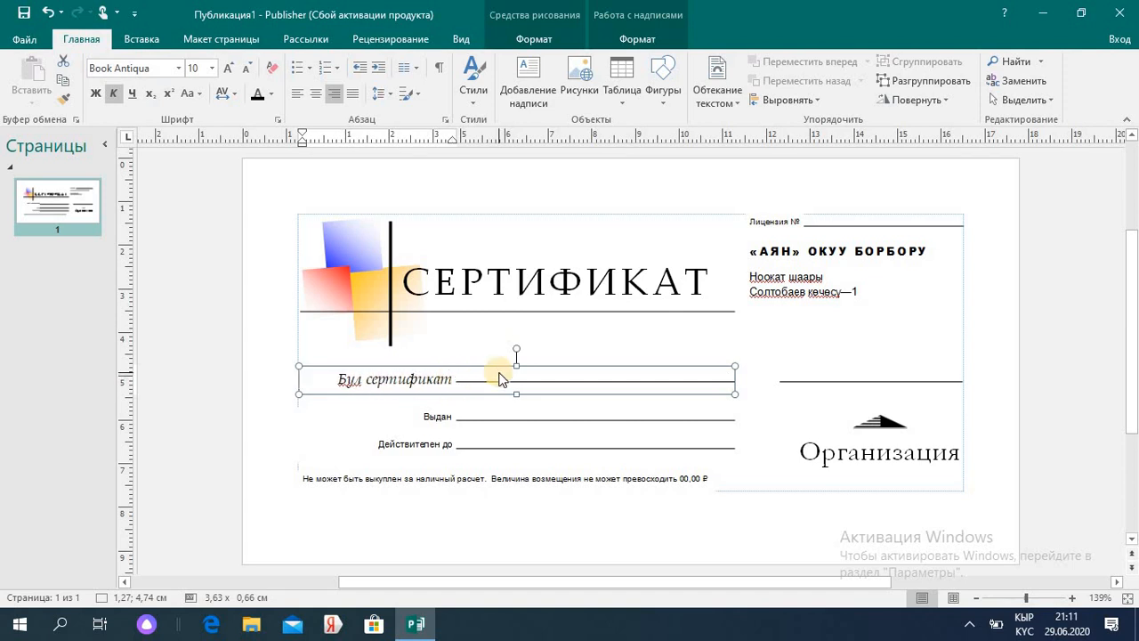
click(525, 379)
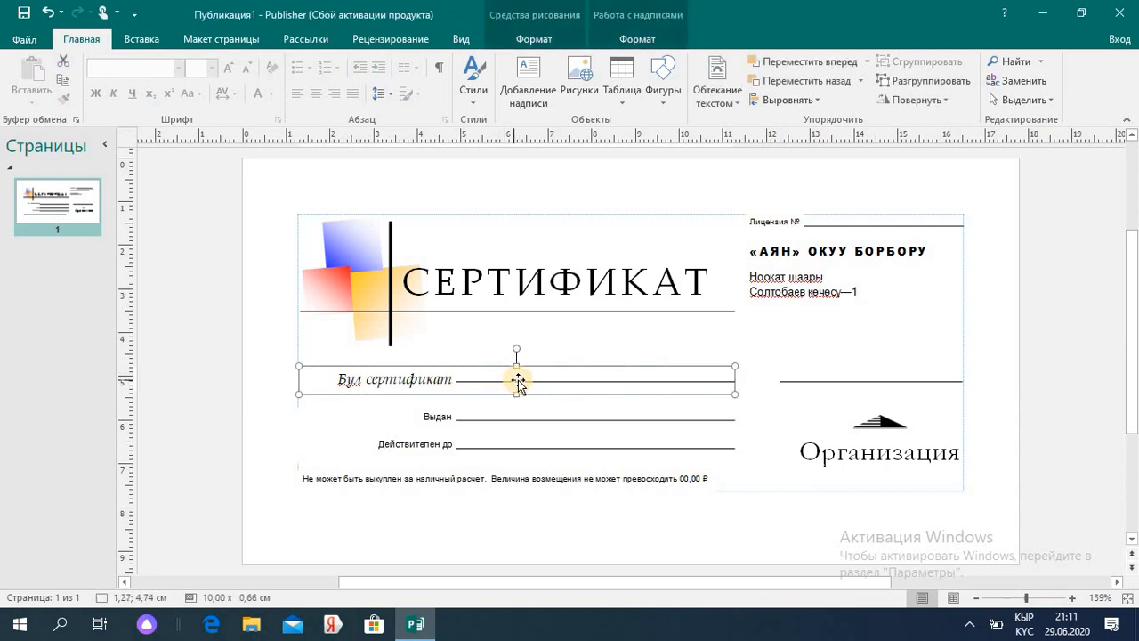
click(450, 418)
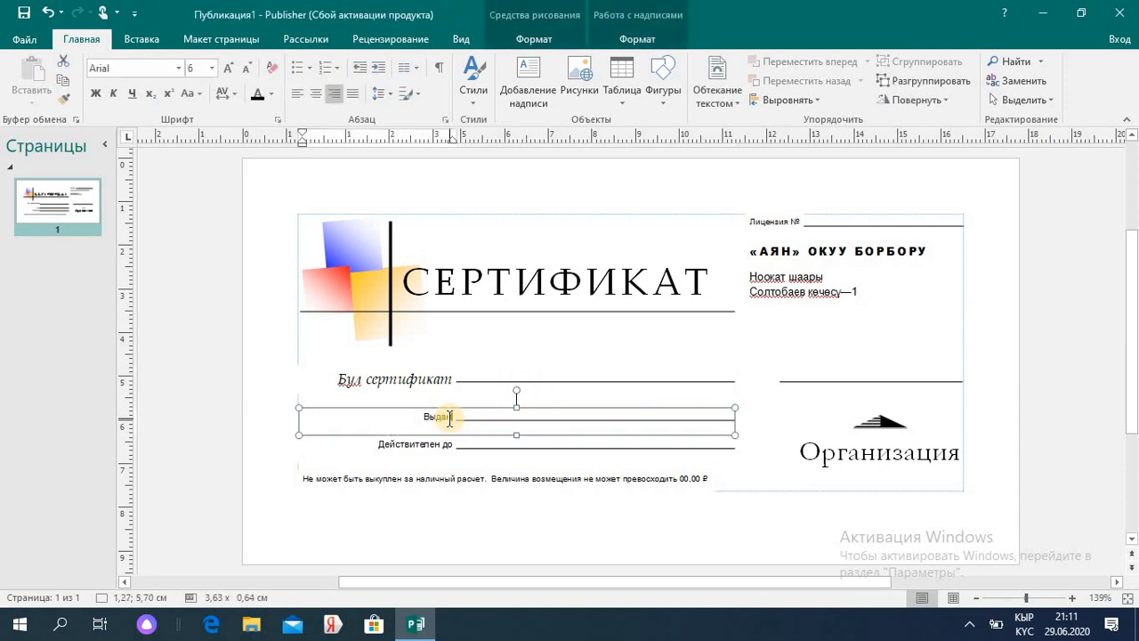
double_click(450, 417)
key(BackSpace)
text(Берилген убактысы)
- Replace Организация with «АЯН” окуу борбору
click(448, 445)
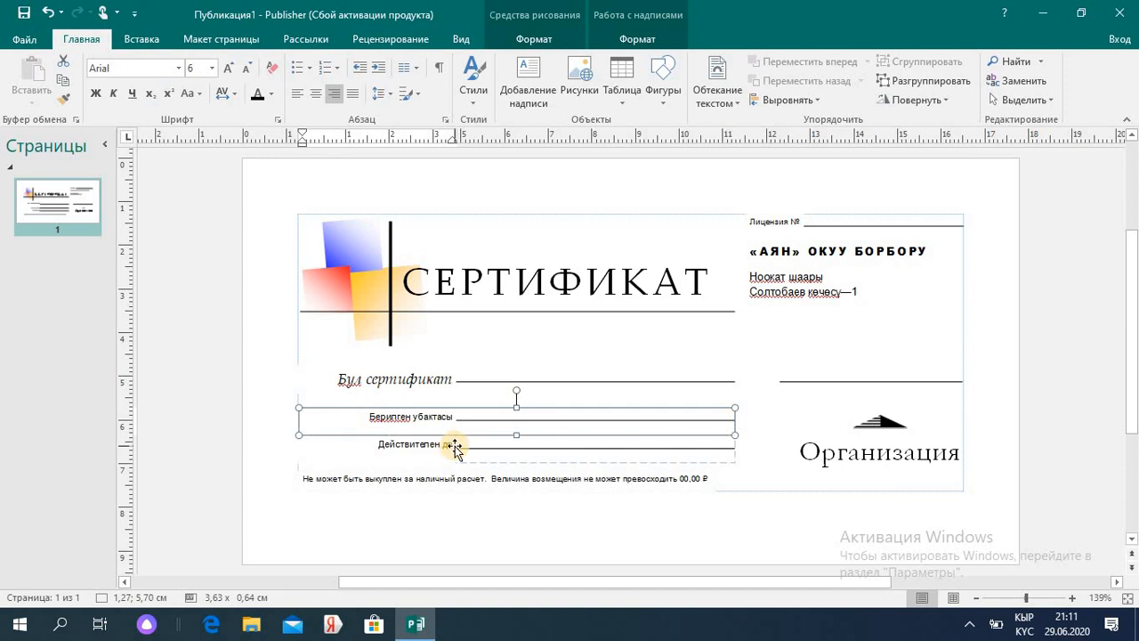
click(455, 449)
double_click(875, 455)
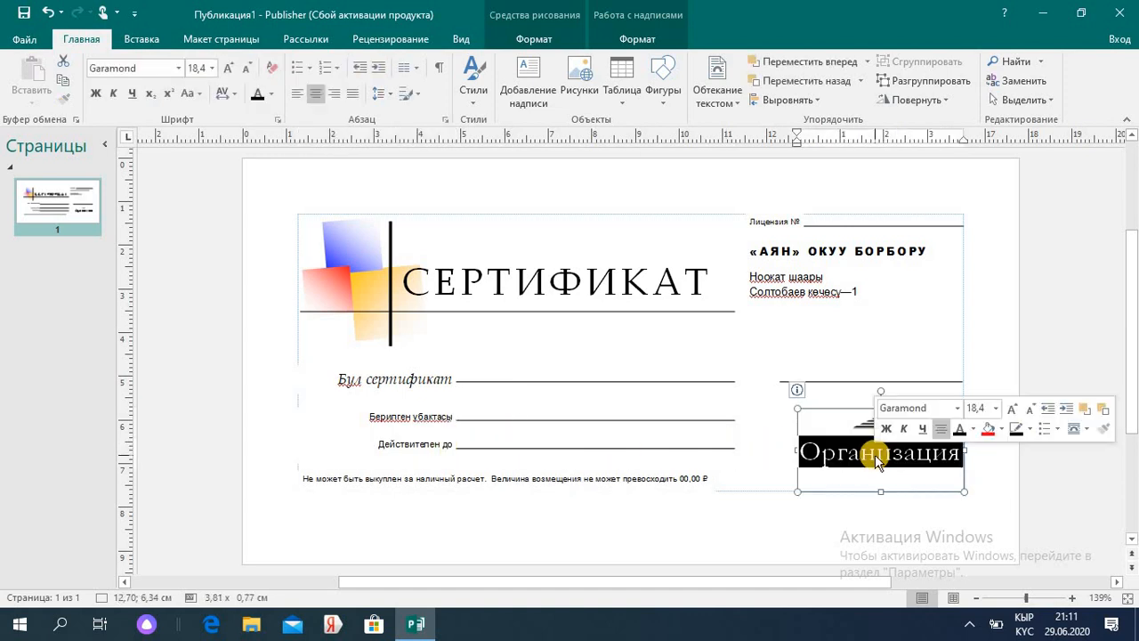
text(«АЯН”)
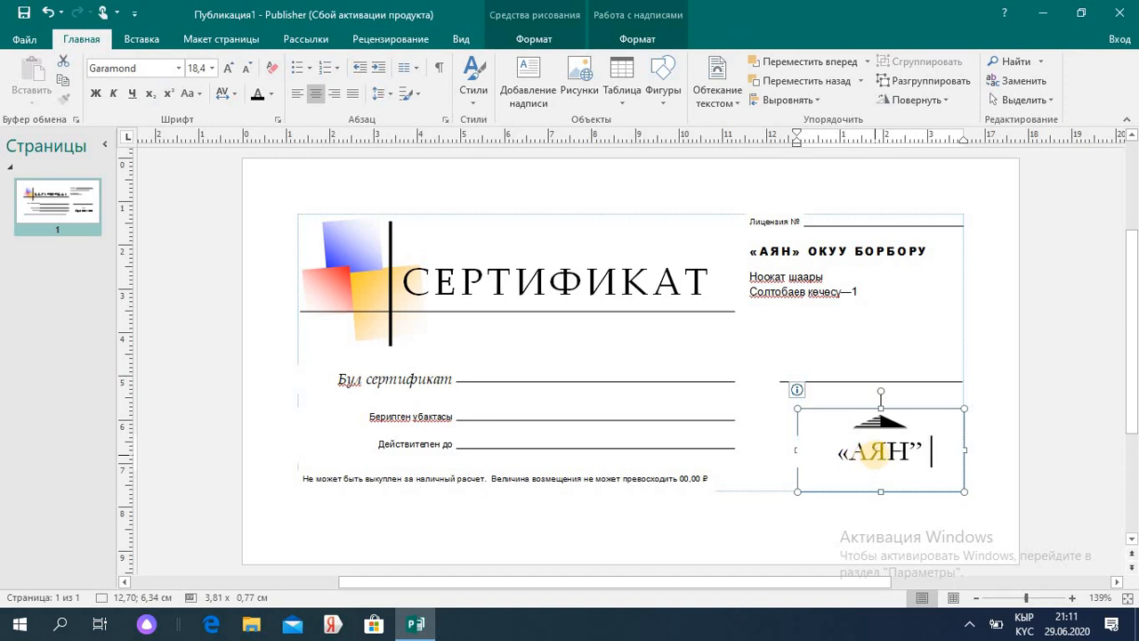
text( окуу борбору)
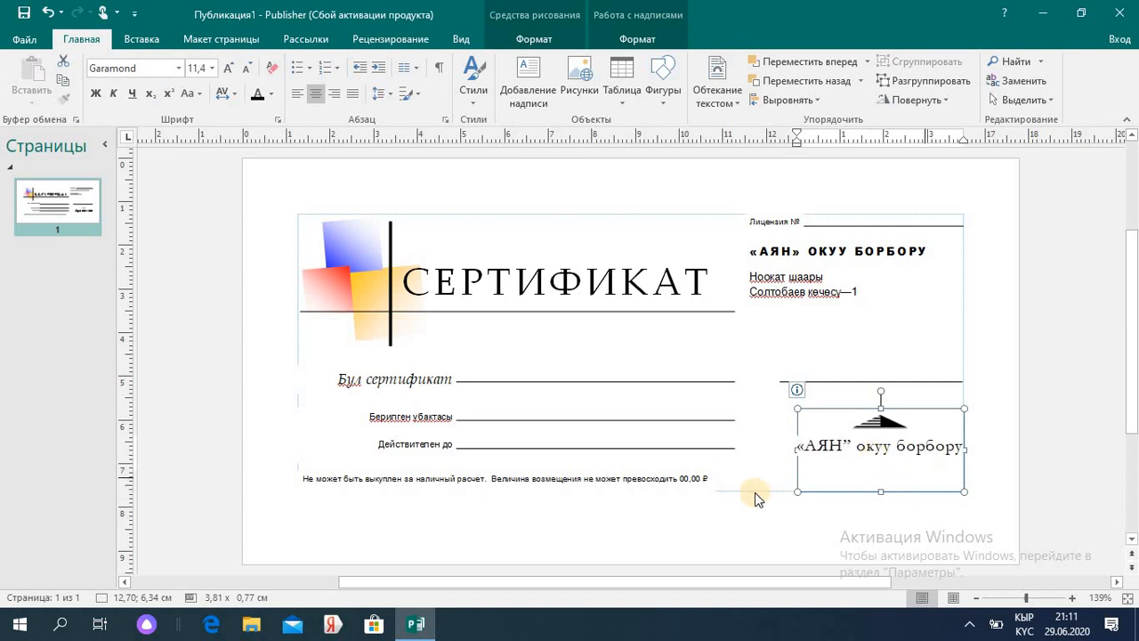
- Clear the disclaimer, shrink the 2020—жыл box to fit, and delete the Действителен до box
click(705, 477)
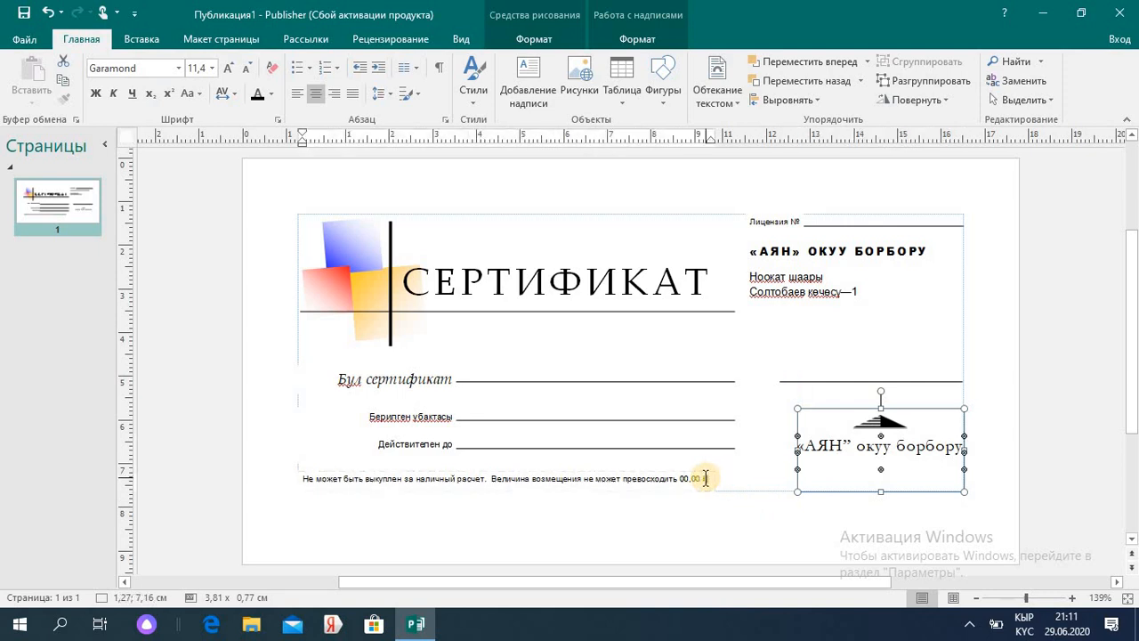
key(ctrl+a)
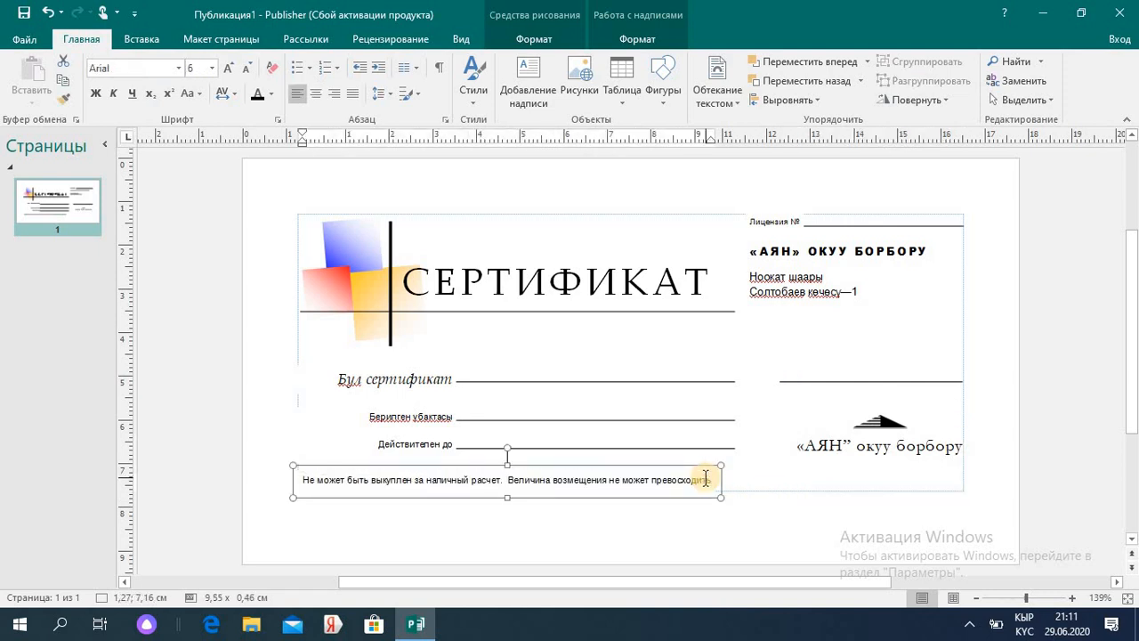
key(Delete)
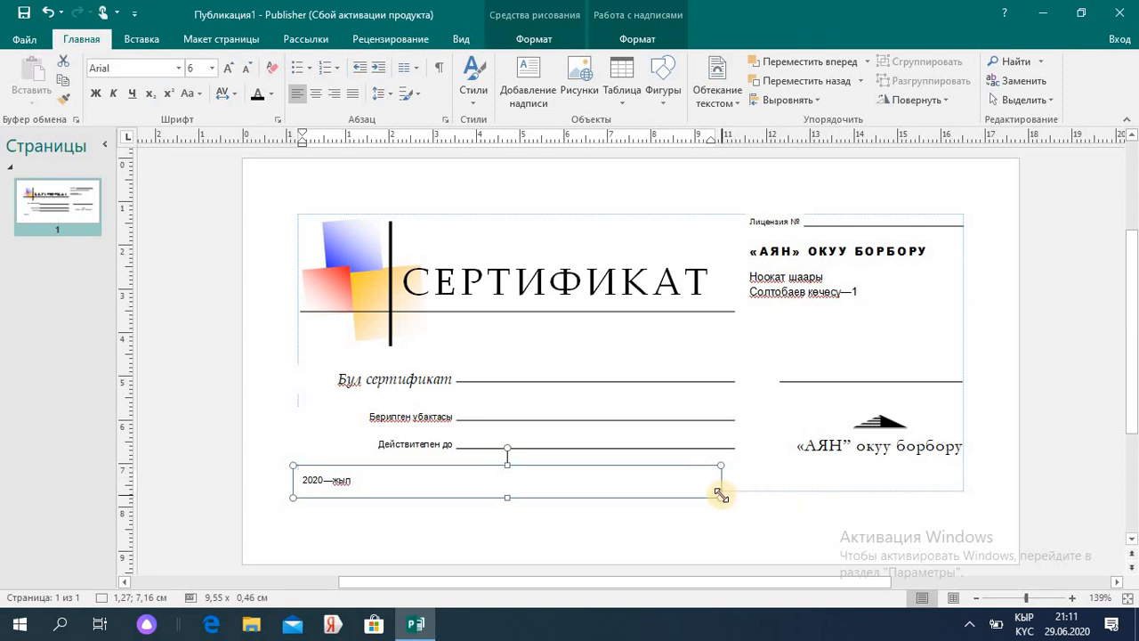
drag(721, 495, 375, 497)
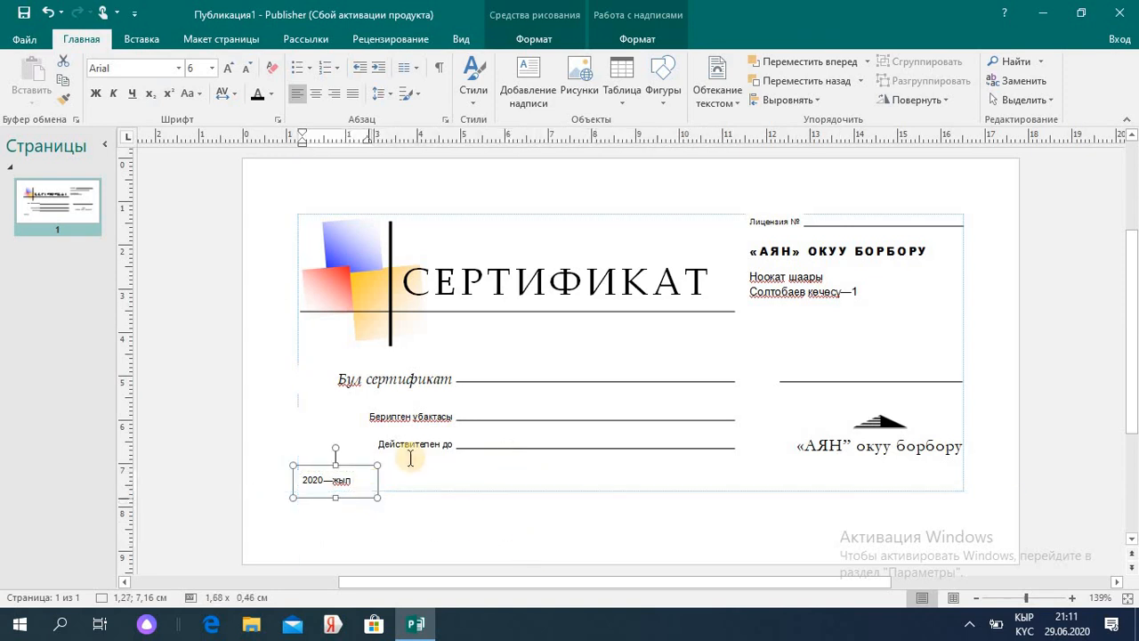
click(451, 445)
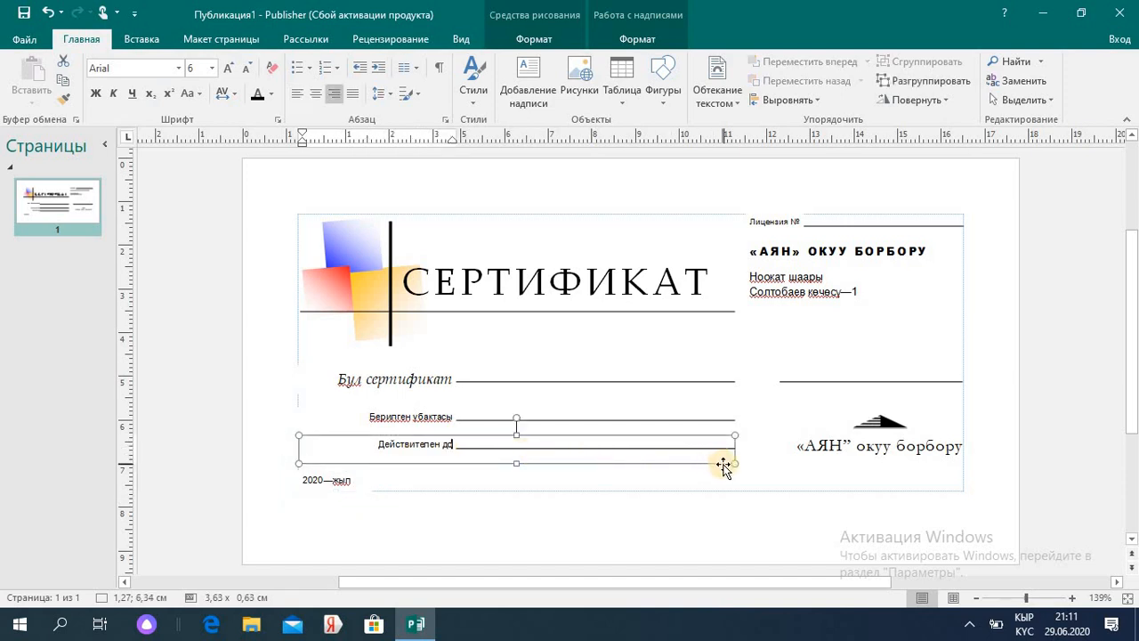
key(Delete)
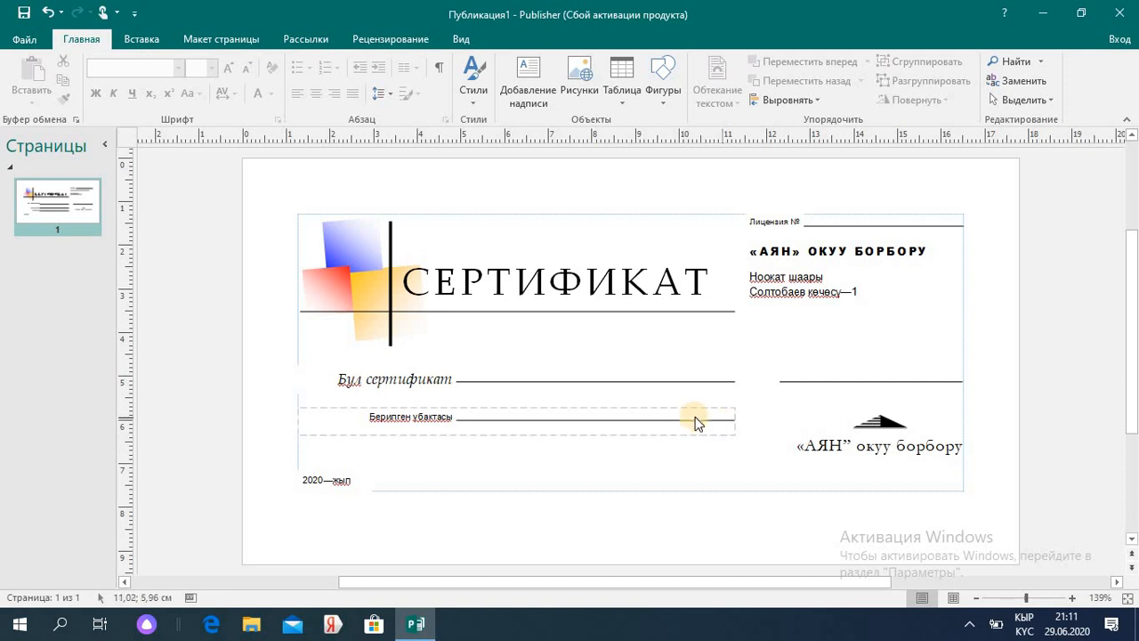
click(773, 375)
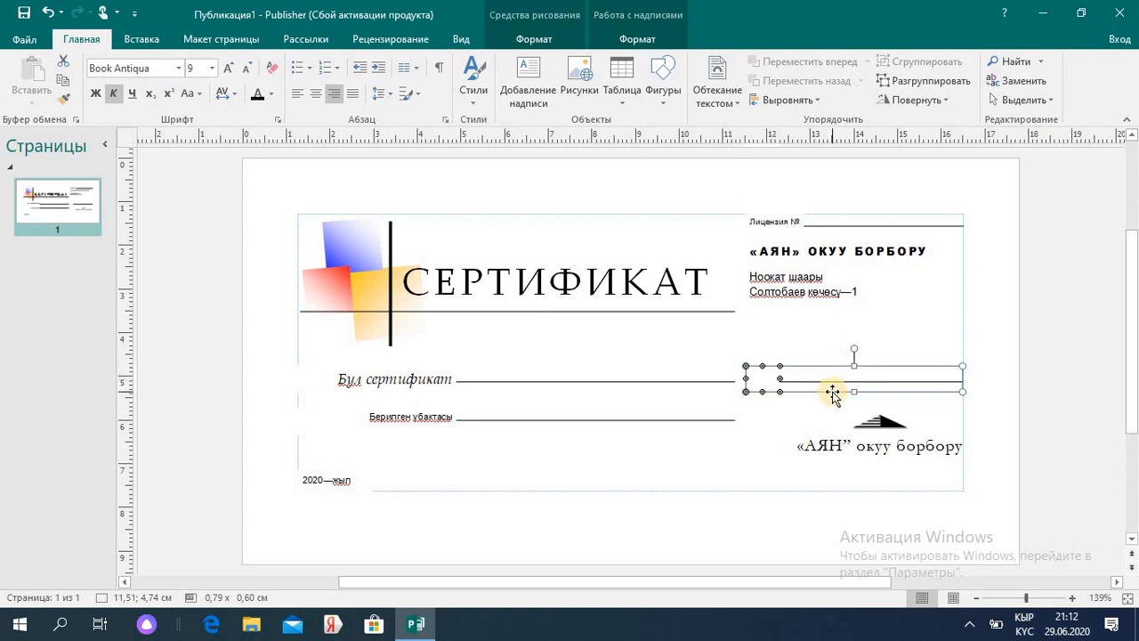
key(Delete)
click(880, 421)
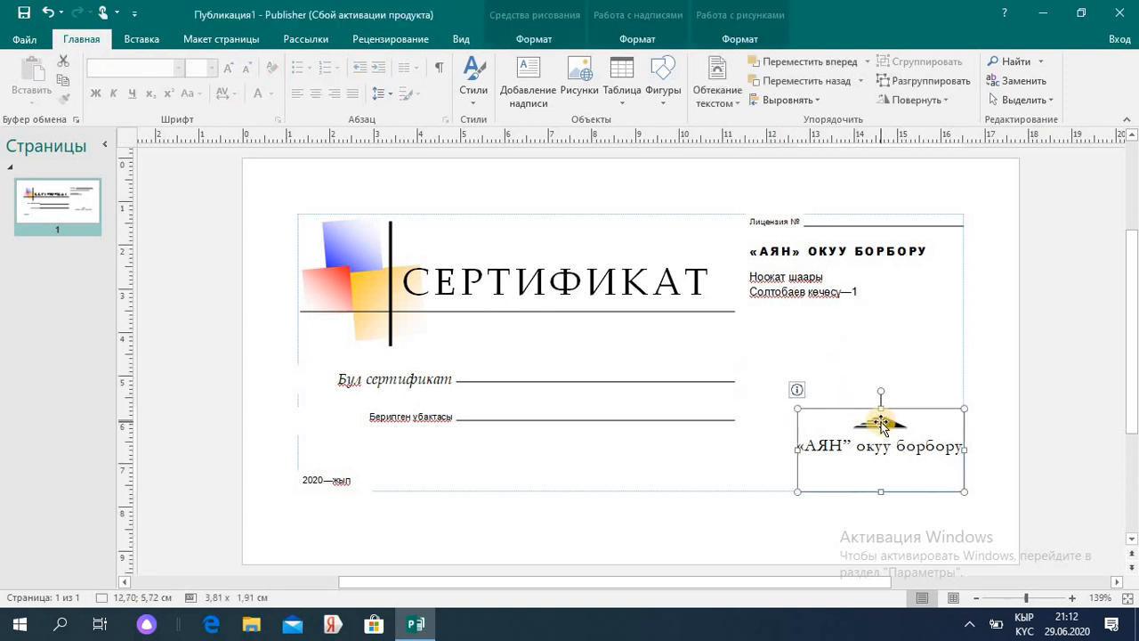
click(848, 356)
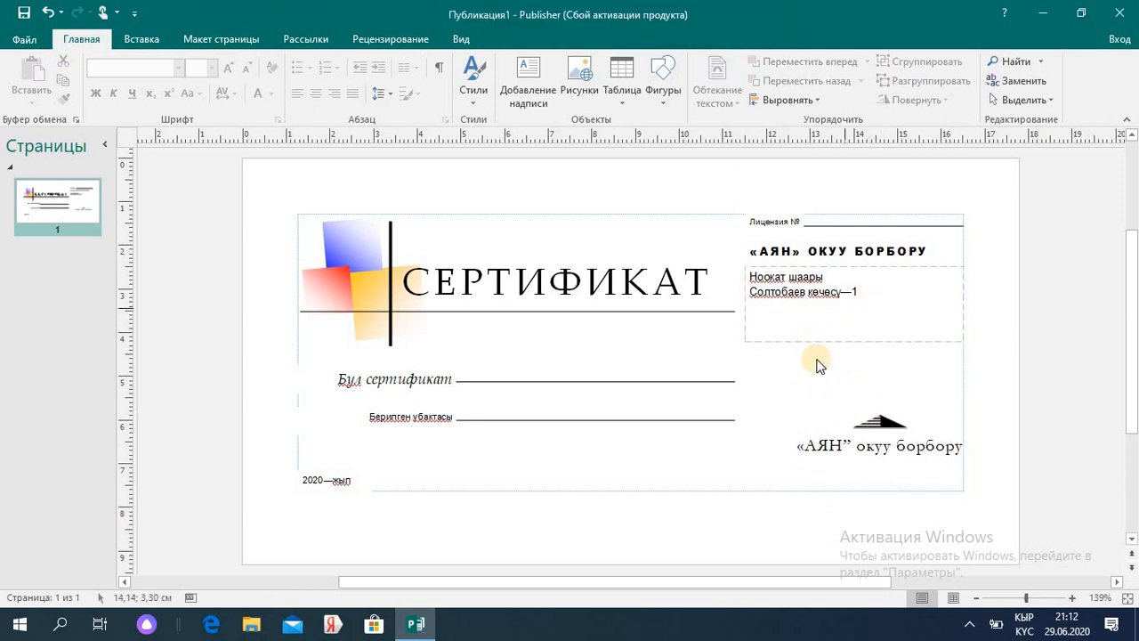
click(705, 423)
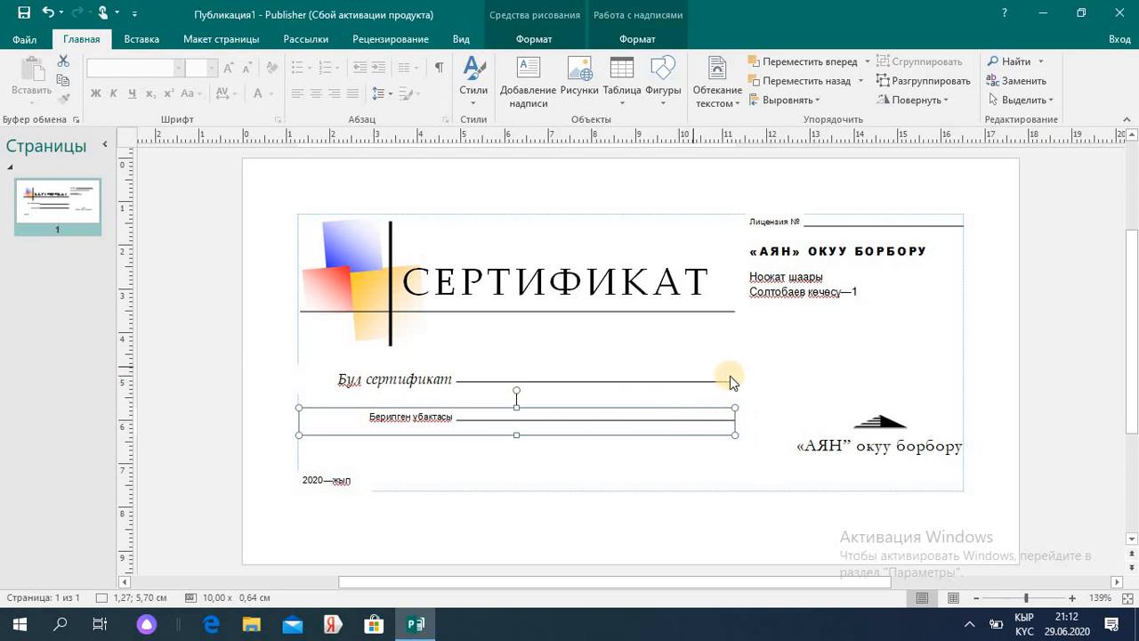
click(590, 395)
click(550, 384)
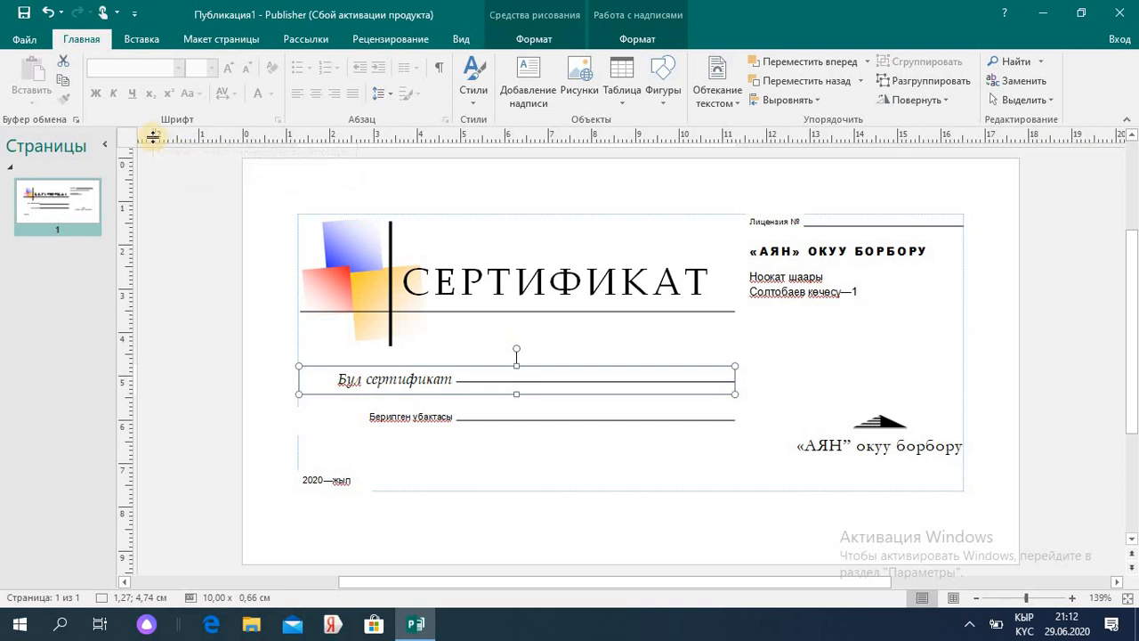
- Add a blank second page with a yellow ornamental border stretched across its full width
click(142, 40)
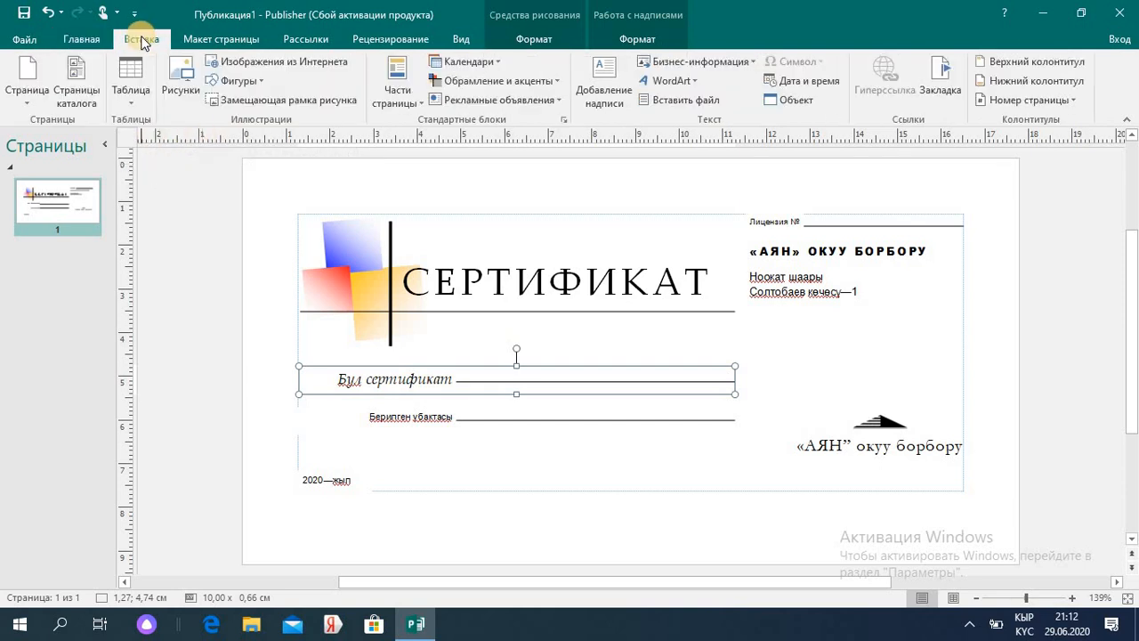
click(37, 78)
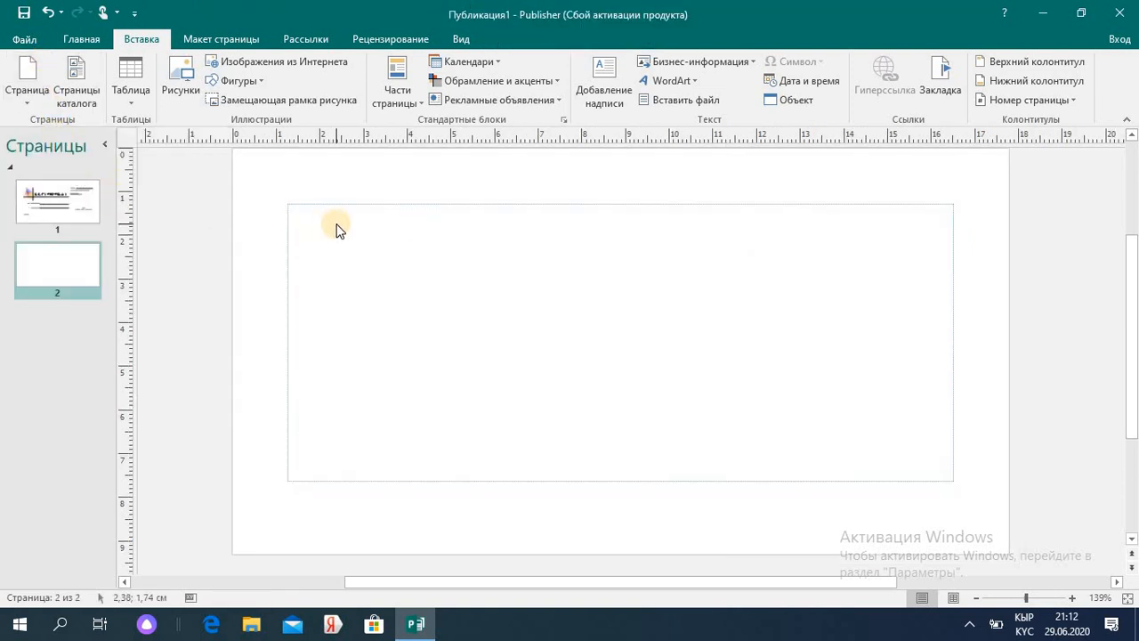
click(503, 80)
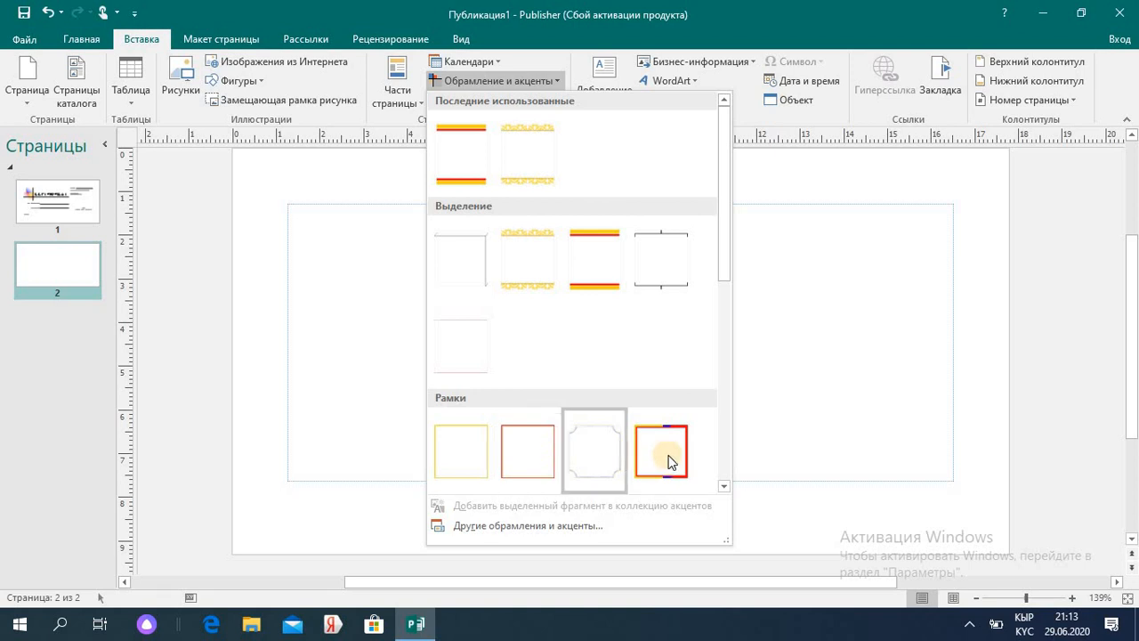
click(528, 264)
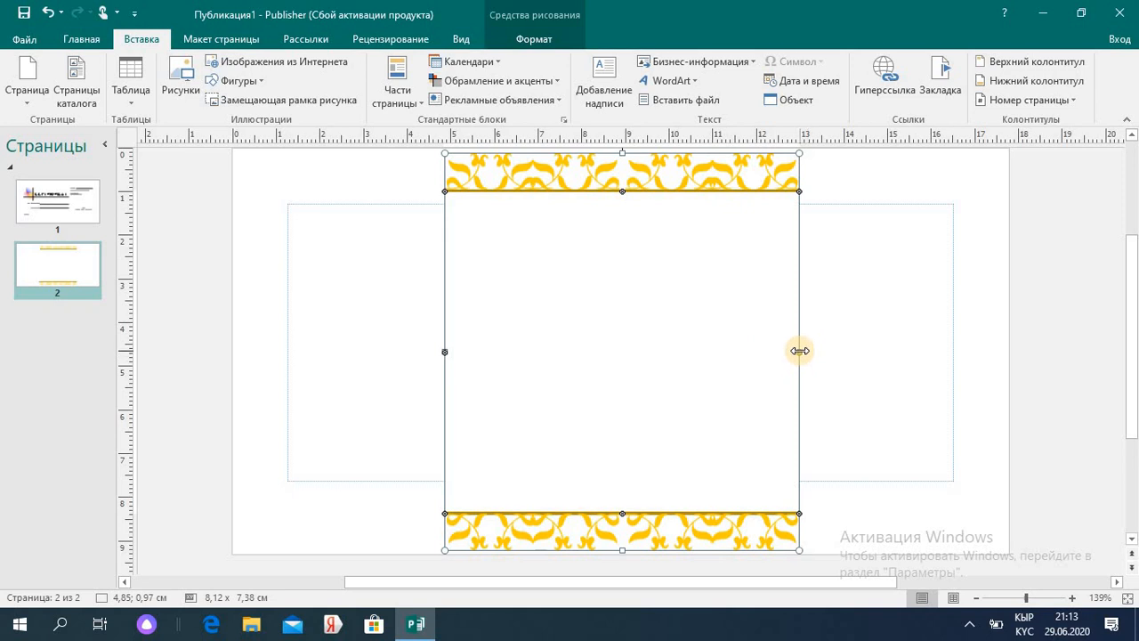
drag(758, 376, 1031, 351)
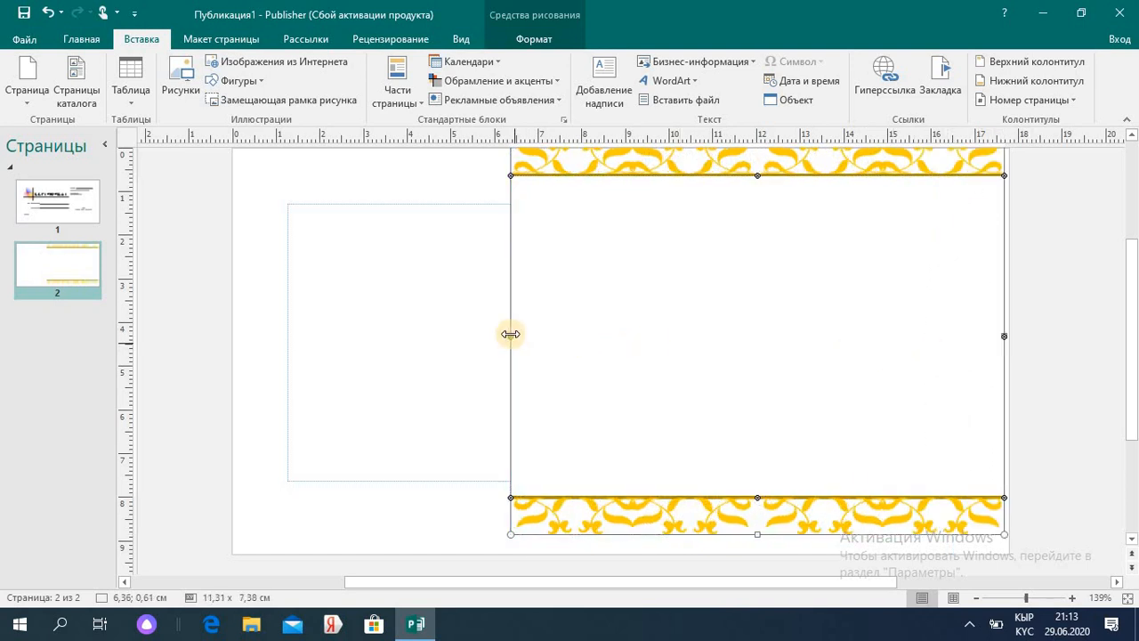
drag(510, 334, 211, 360)
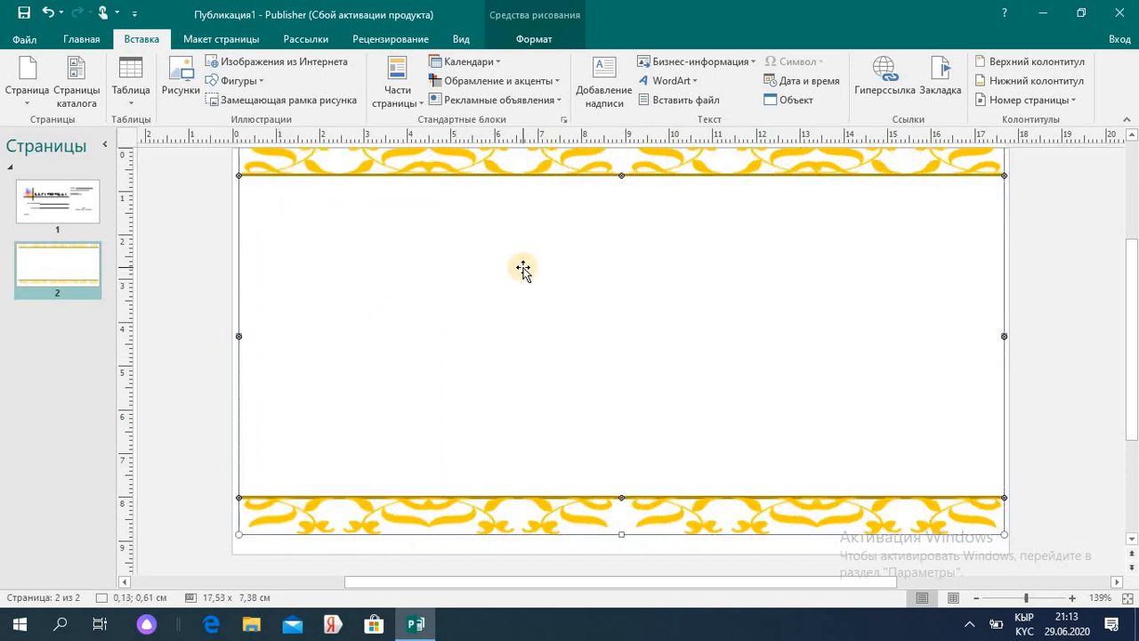
- Insert the shadowed БЕСПЛАТНО badge from the advertisement shapes gallery
click(561, 101)
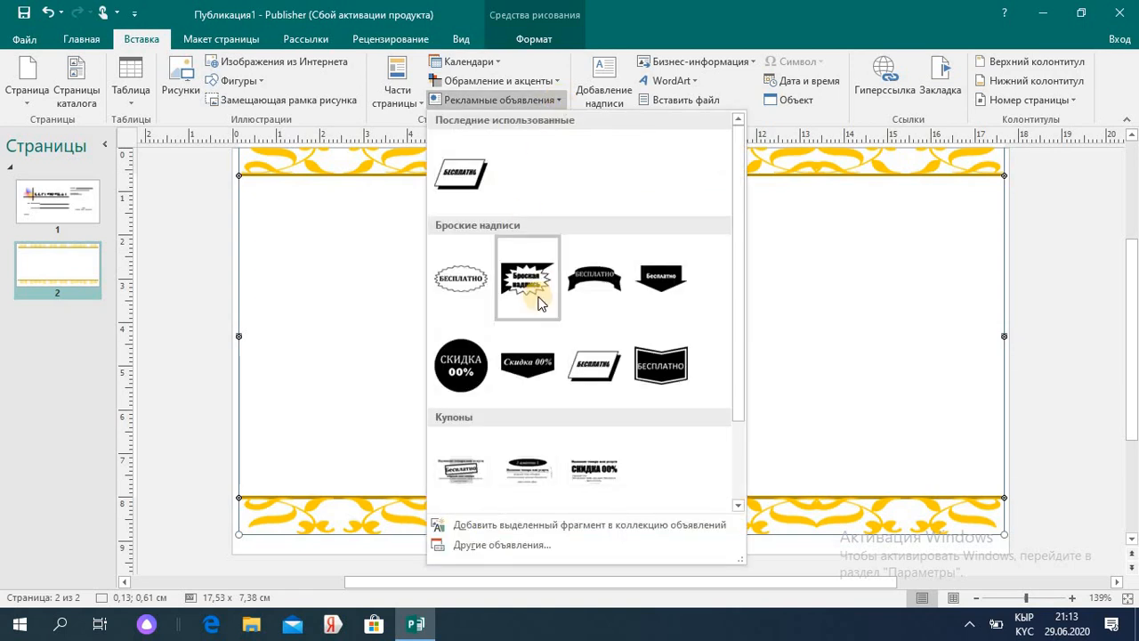
click(462, 187)
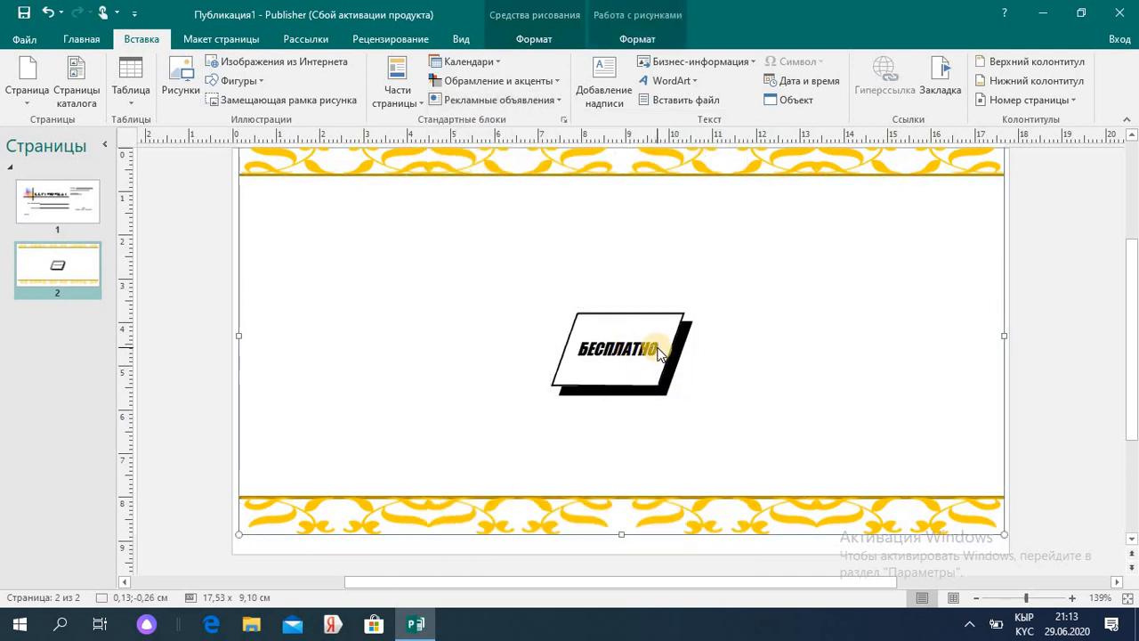
click(659, 351)
- Replace the badge text with Арзандатуу and widen the badge so it fits one line
double_click(656, 353)
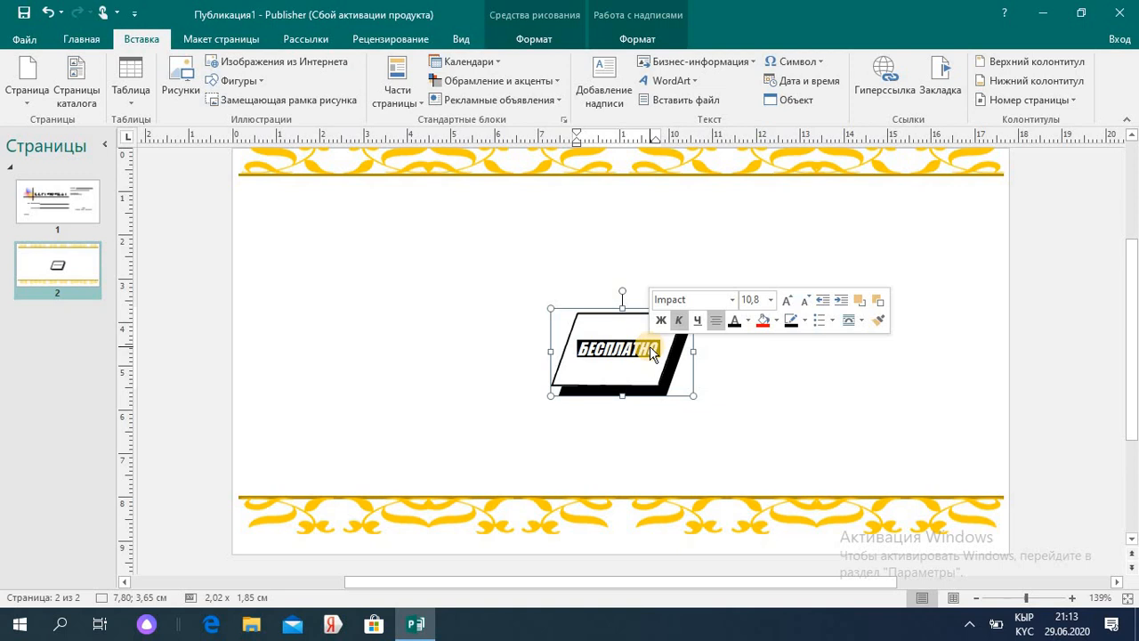
key(BackSpace)
text(Ар)
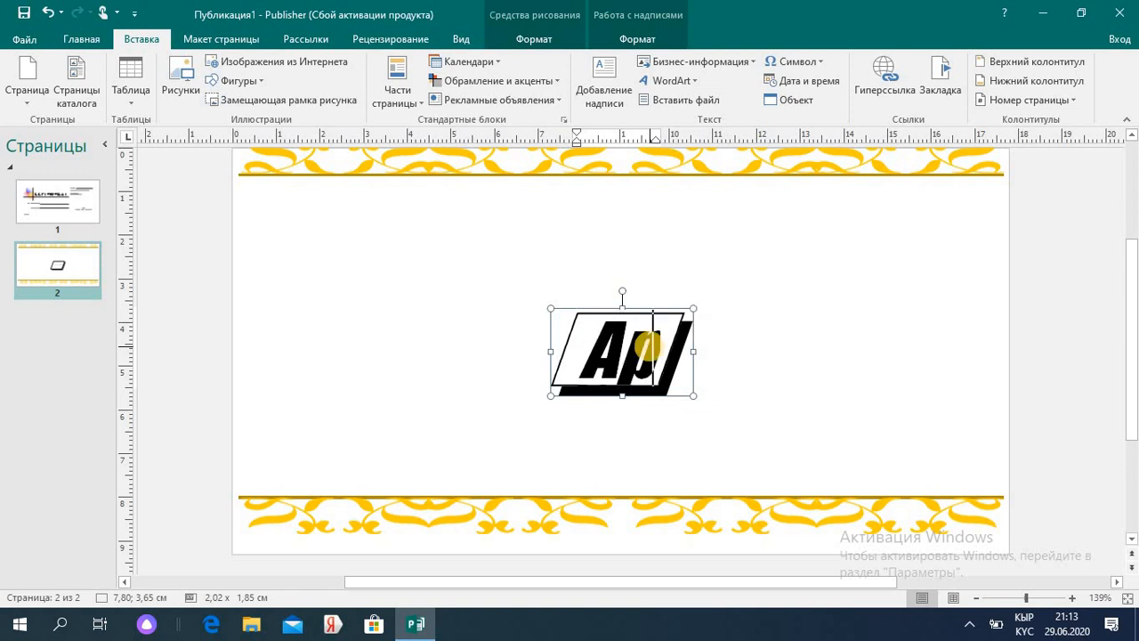
text(зан т)
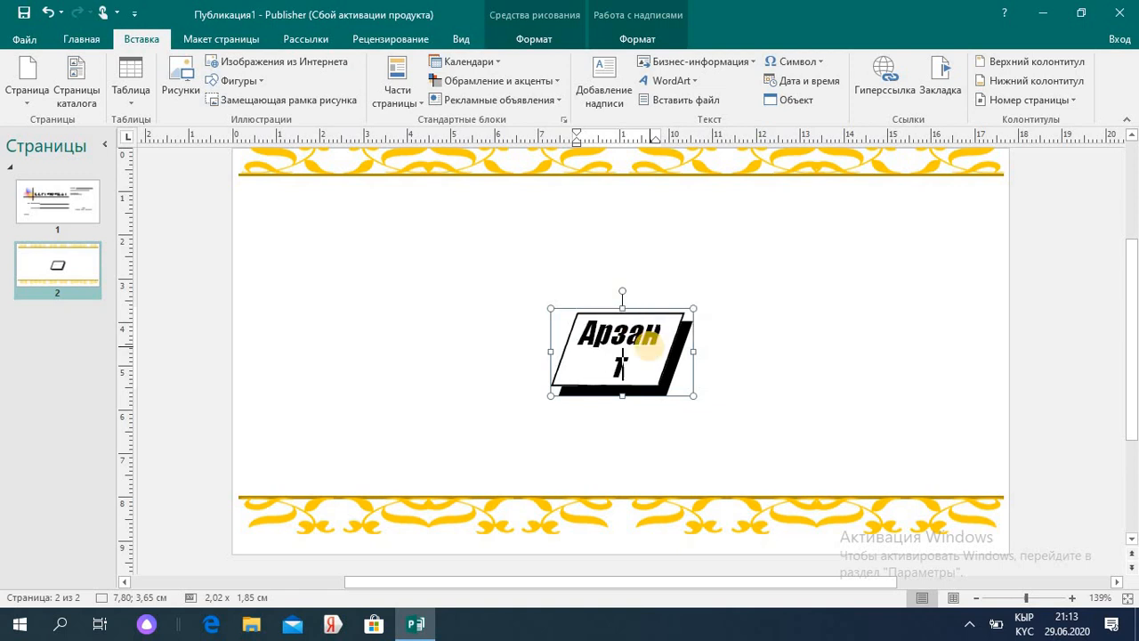
key(BackSpace)
key(BackSpace)
key(BackSpace)
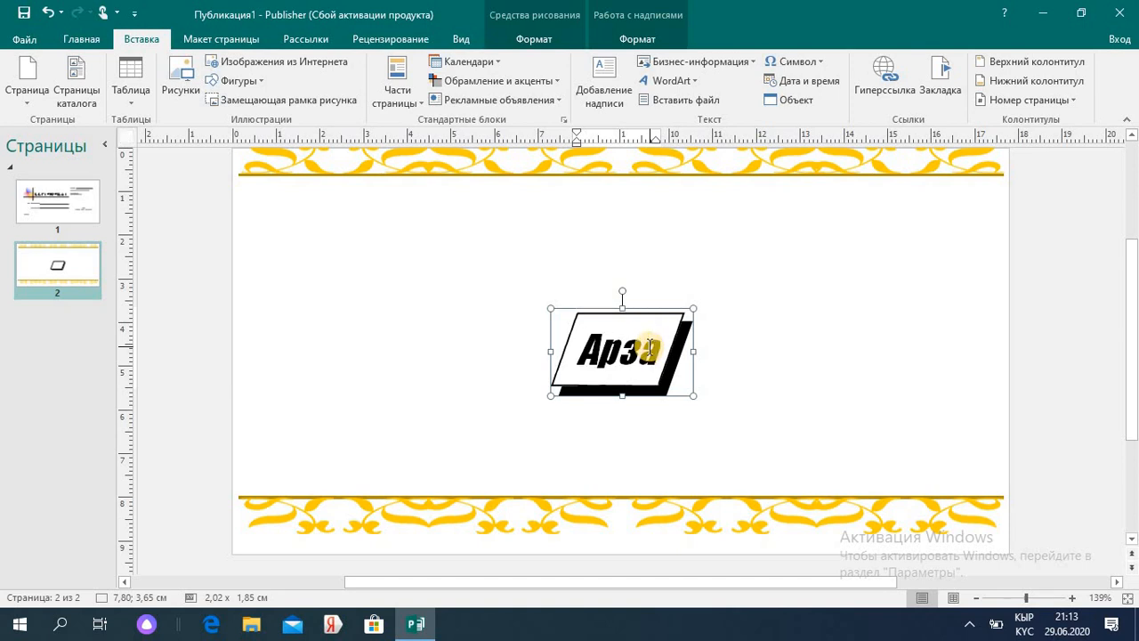
text(н Та)
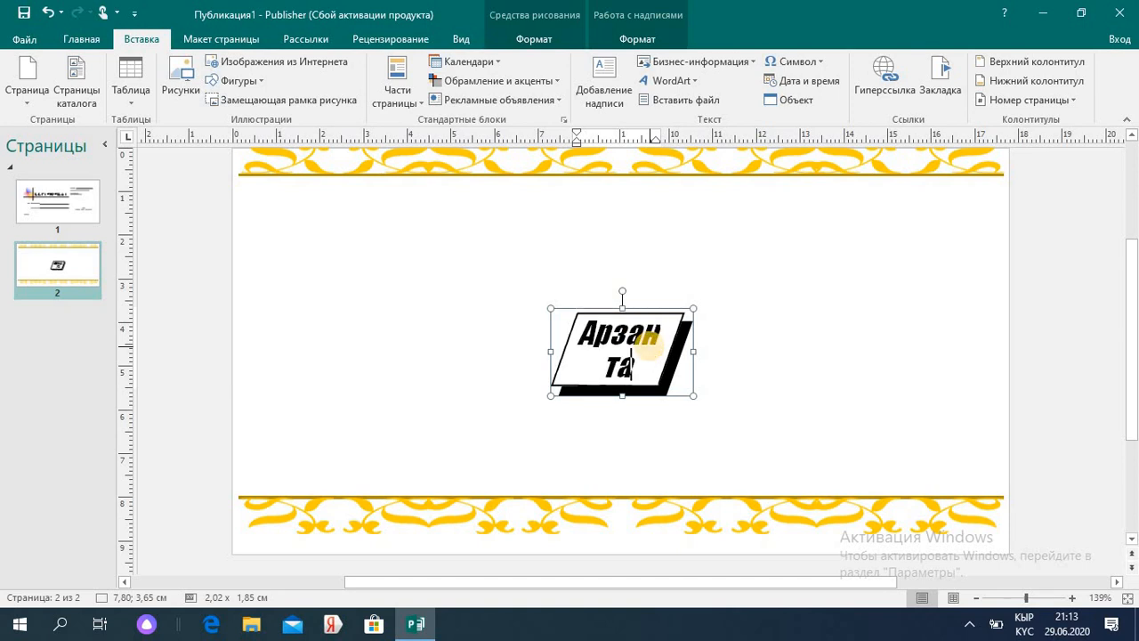
key(BackSpace)
key(BackSpace)
text(Аатуу)
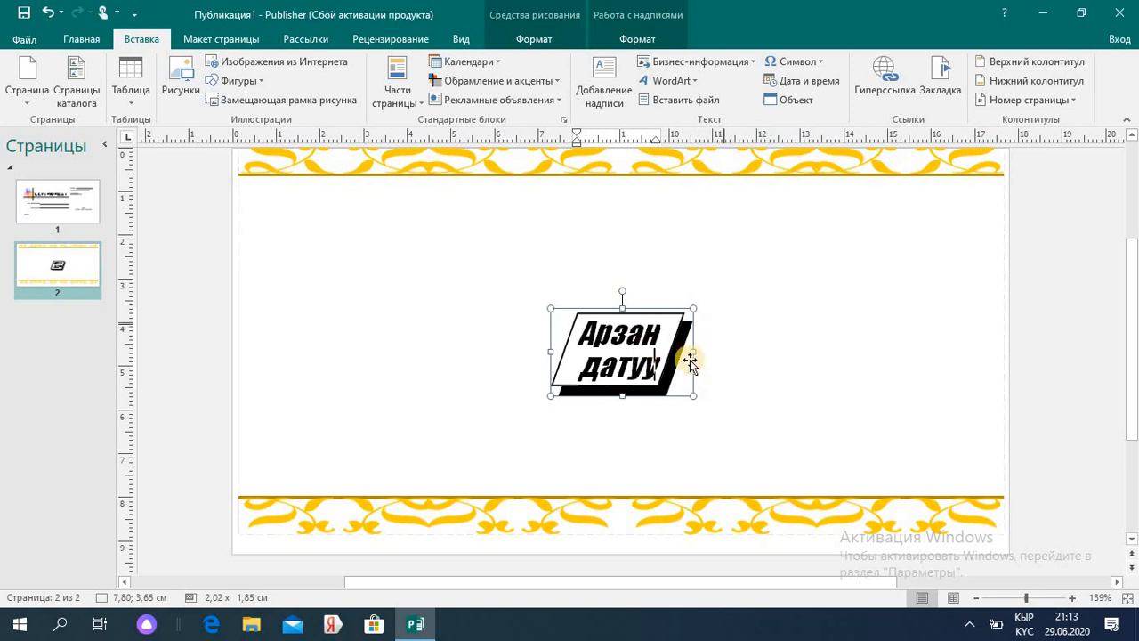
click(746, 338)
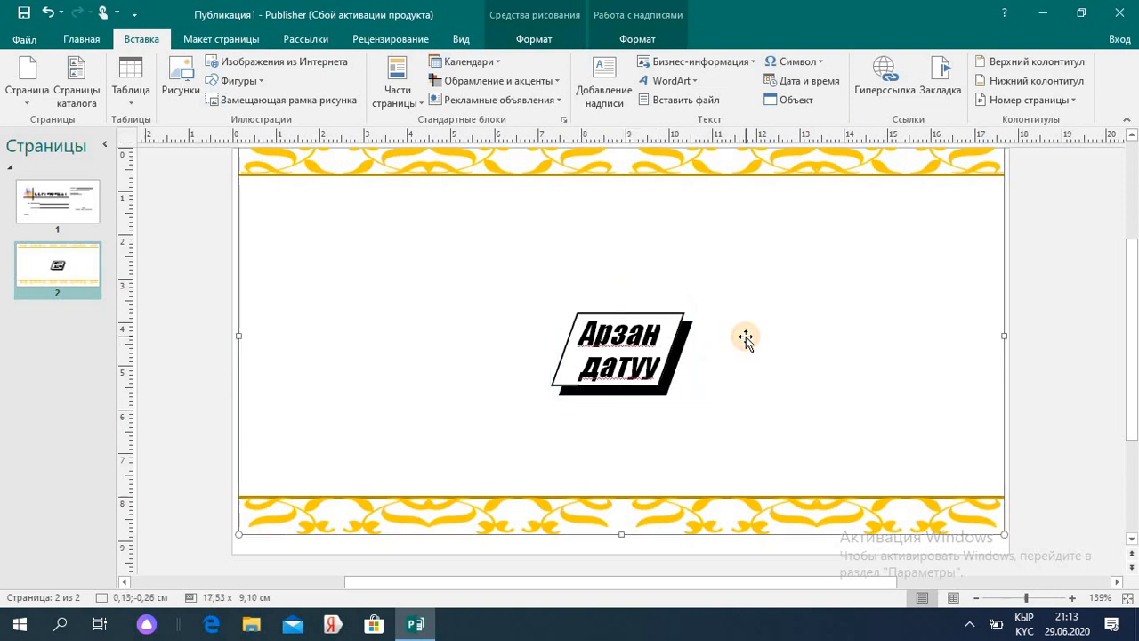
triple_click(651, 354)
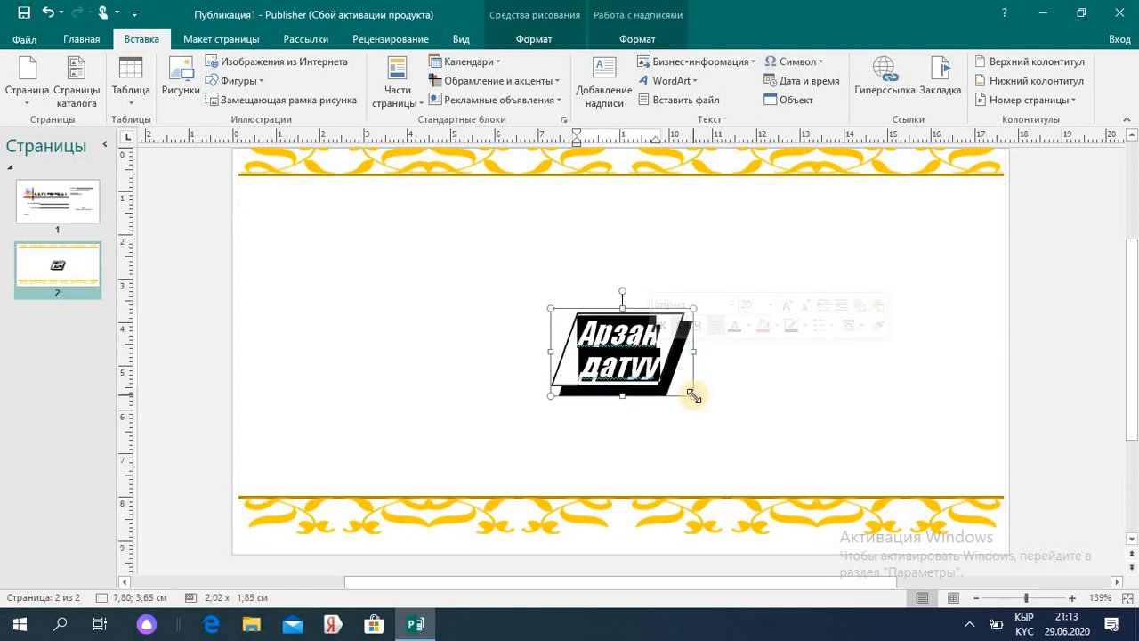
drag(694, 395, 789, 390)
- Make the badge's shadow green and move the badge to the page's upper-left area
click(753, 370)
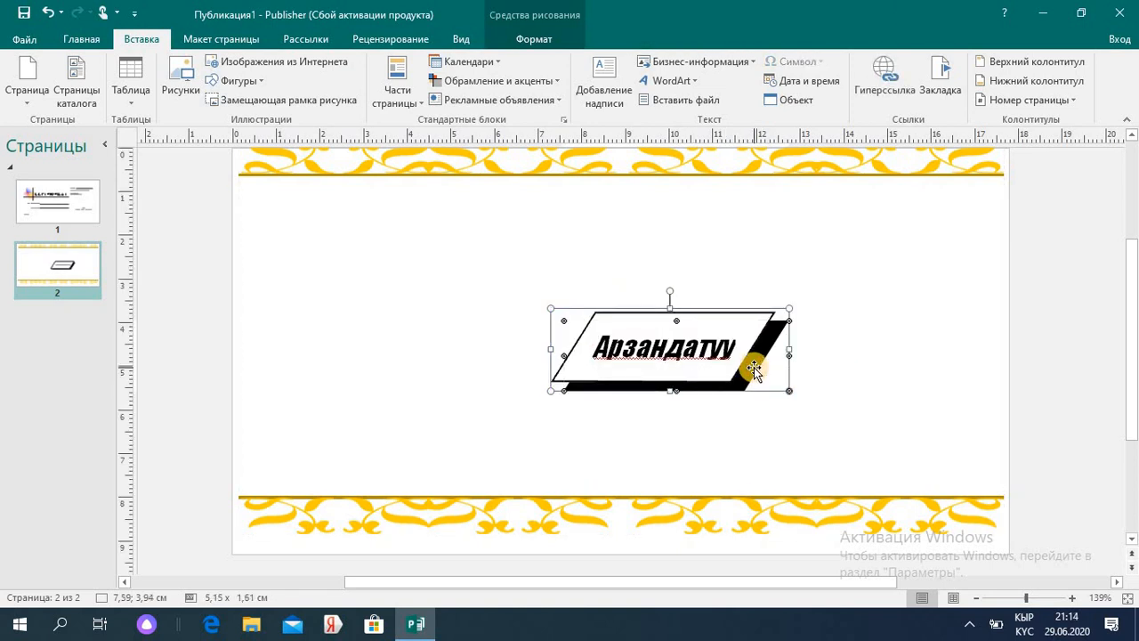
double_click(754, 370)
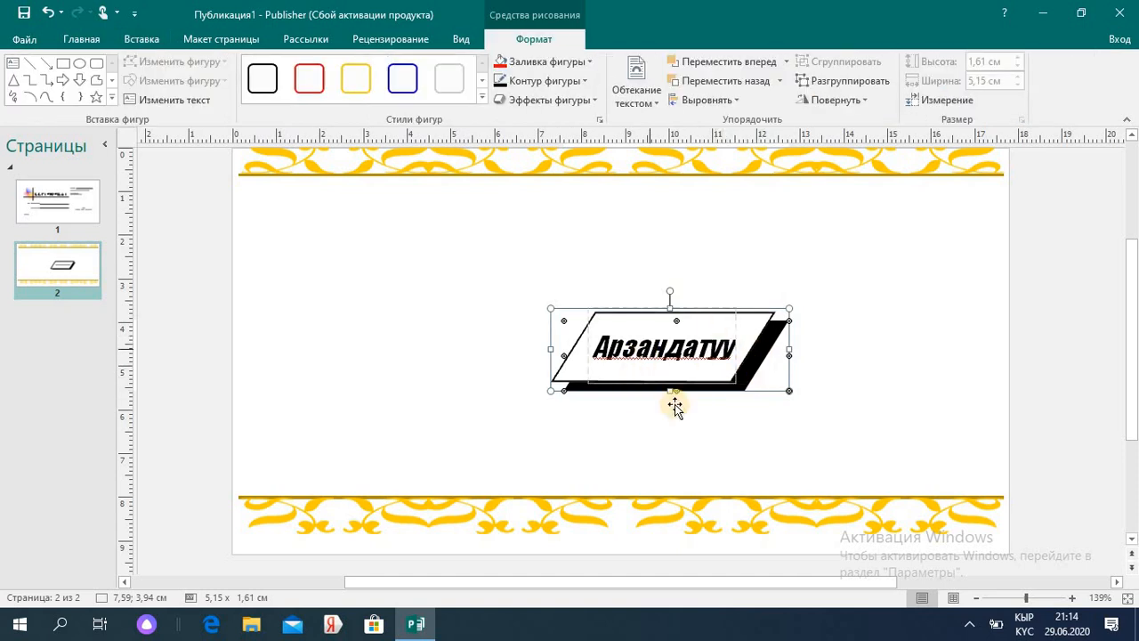
click(584, 61)
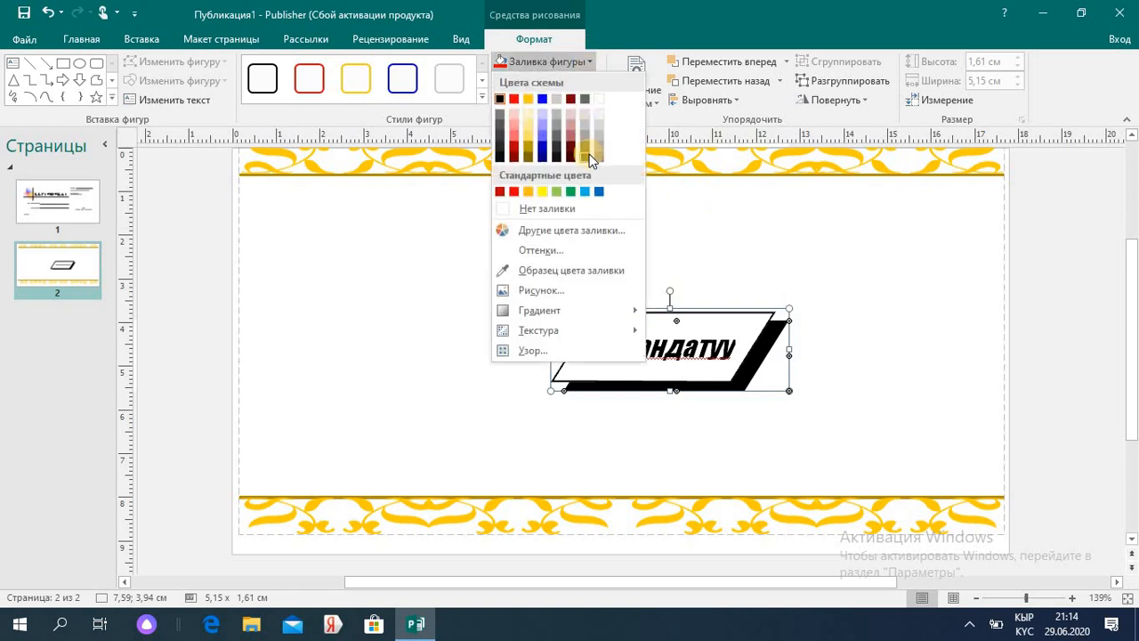
click(572, 194)
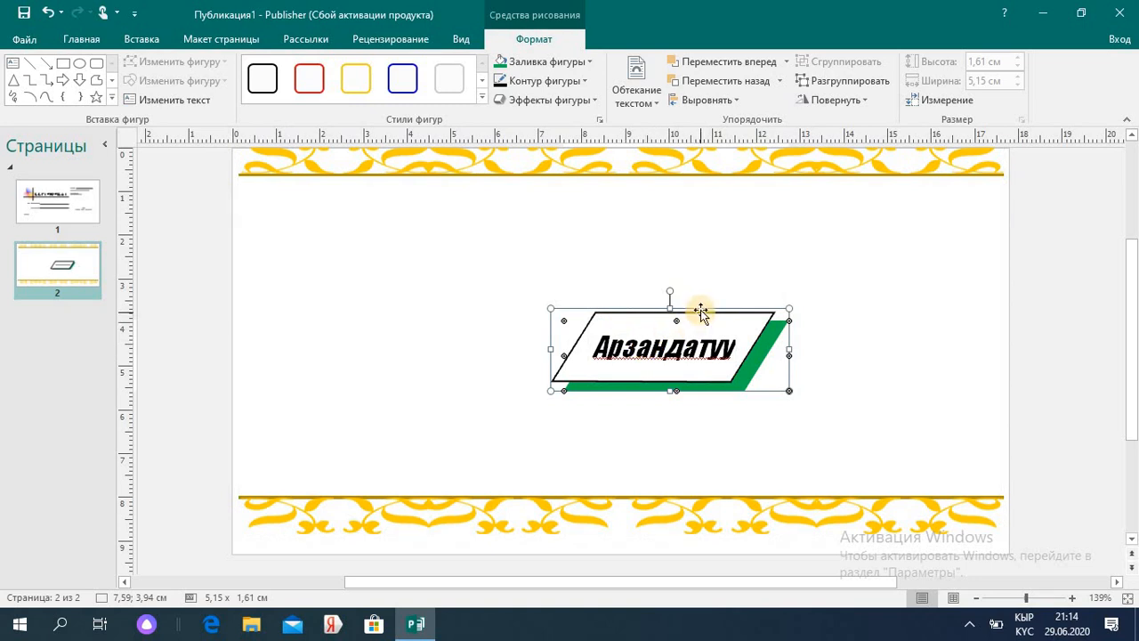
drag(701, 308, 485, 218)
click(600, 225)
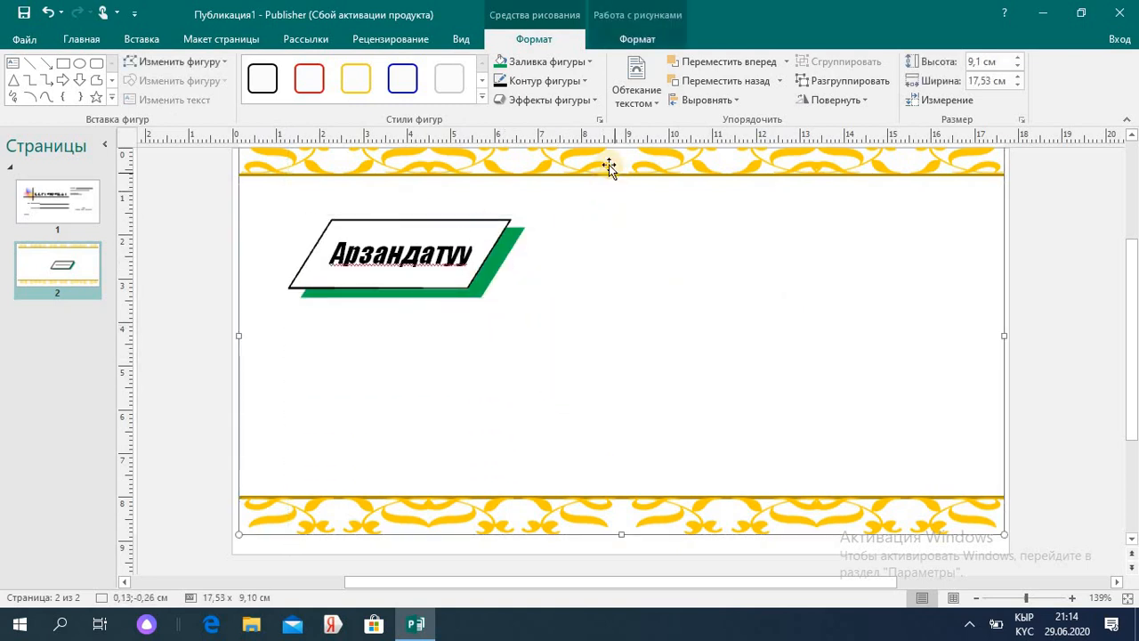
- Insert the ш1 straw hat picture onto page 2
click(141, 42)
click(182, 93)
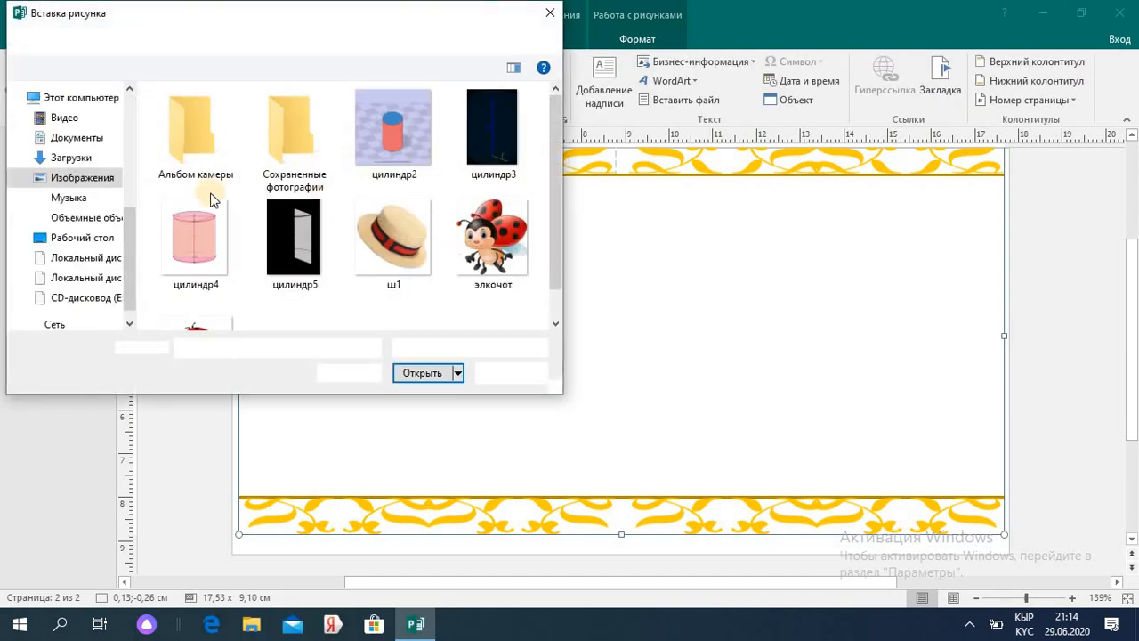
double_click(410, 250)
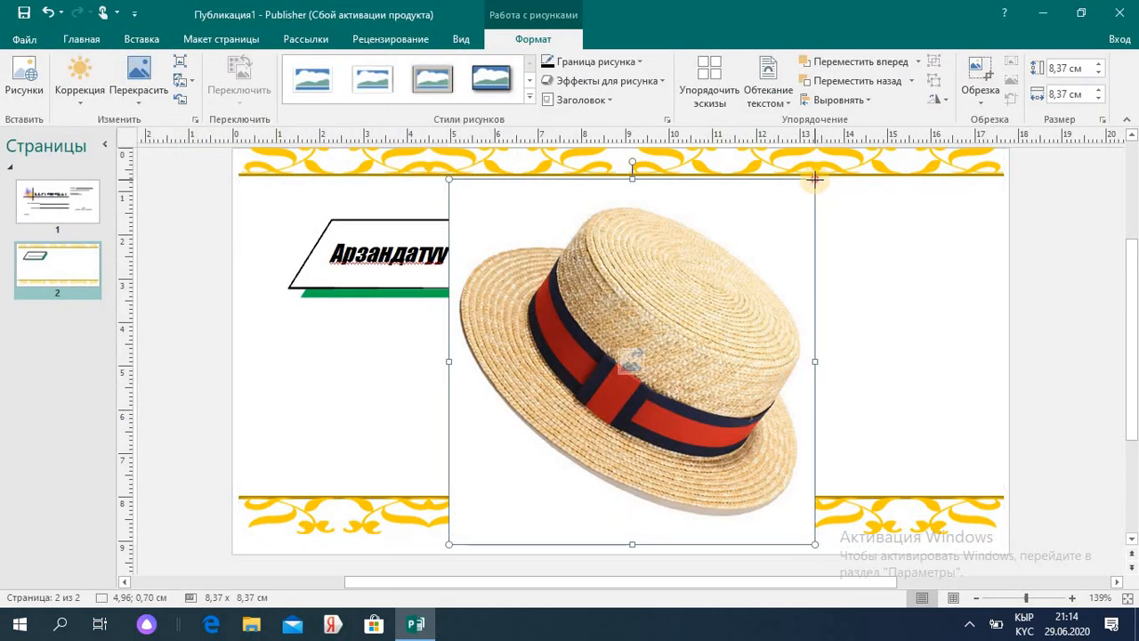
- Shrink the hat picture to 5,1 cm square and place it right of the Арзандатуу badge
drag(814, 178, 673, 322)
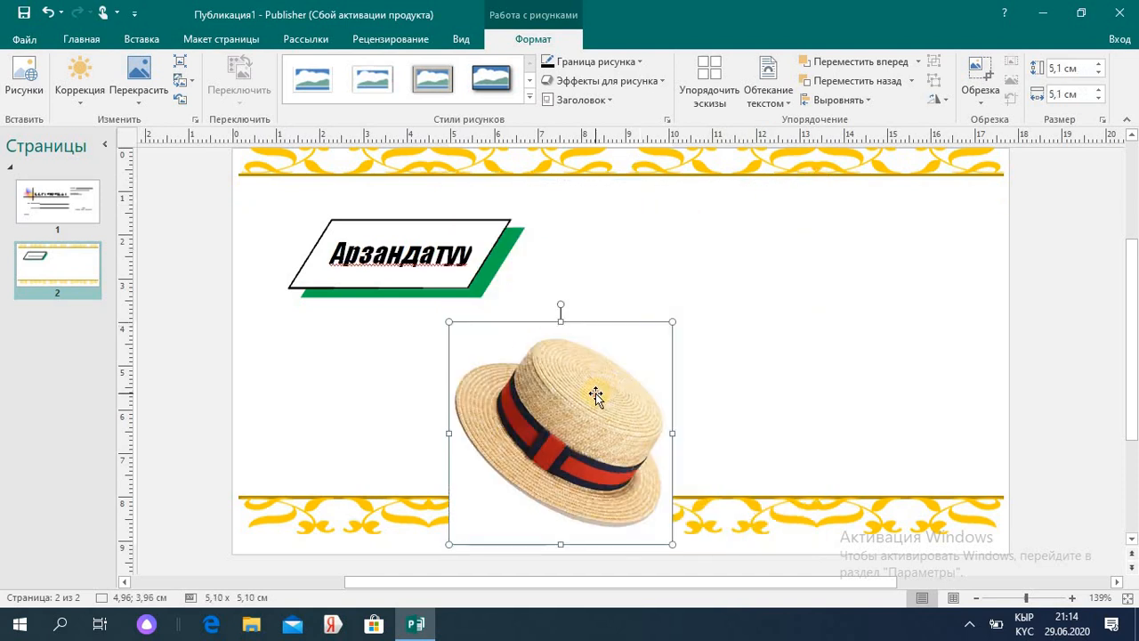
drag(596, 395, 773, 278)
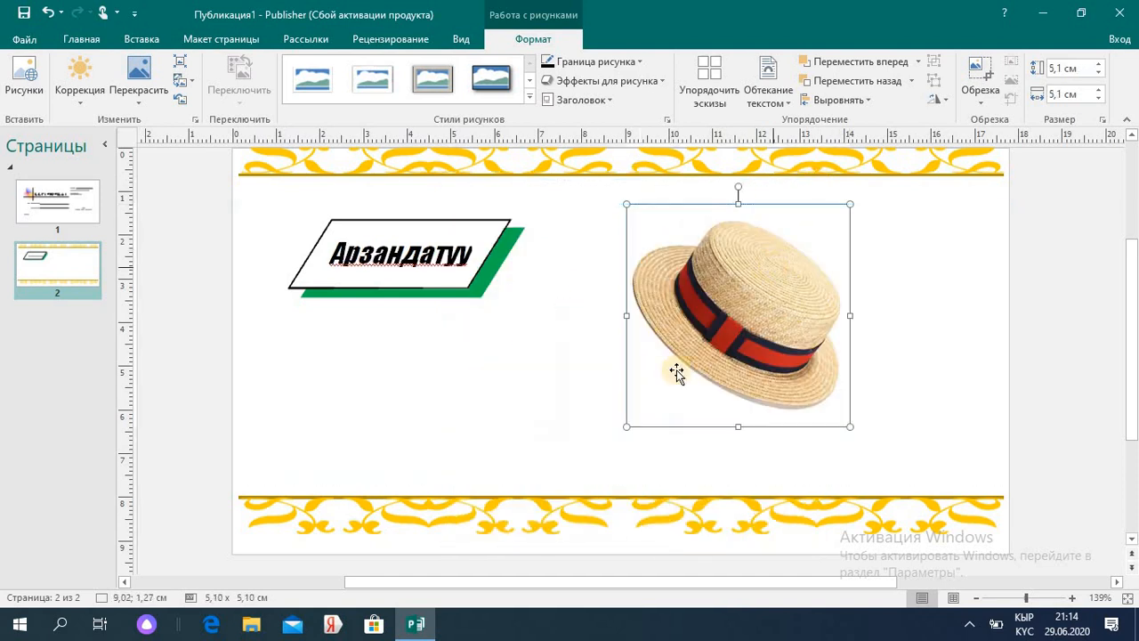
click(610, 406)
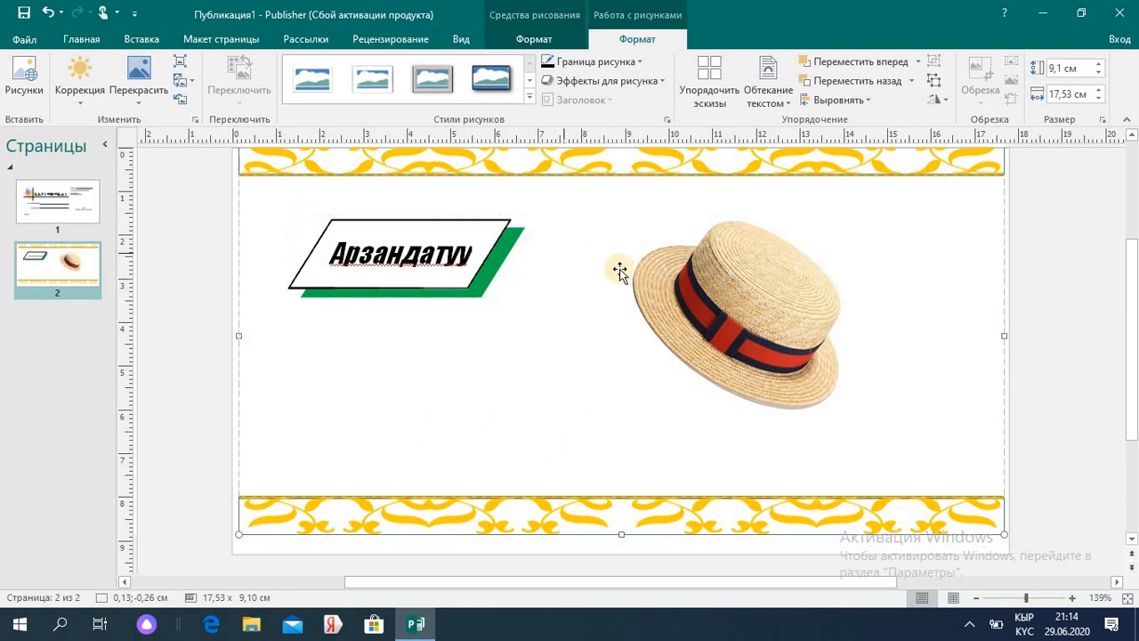
- Give the hat picture an oval black frame picture style
click(707, 298)
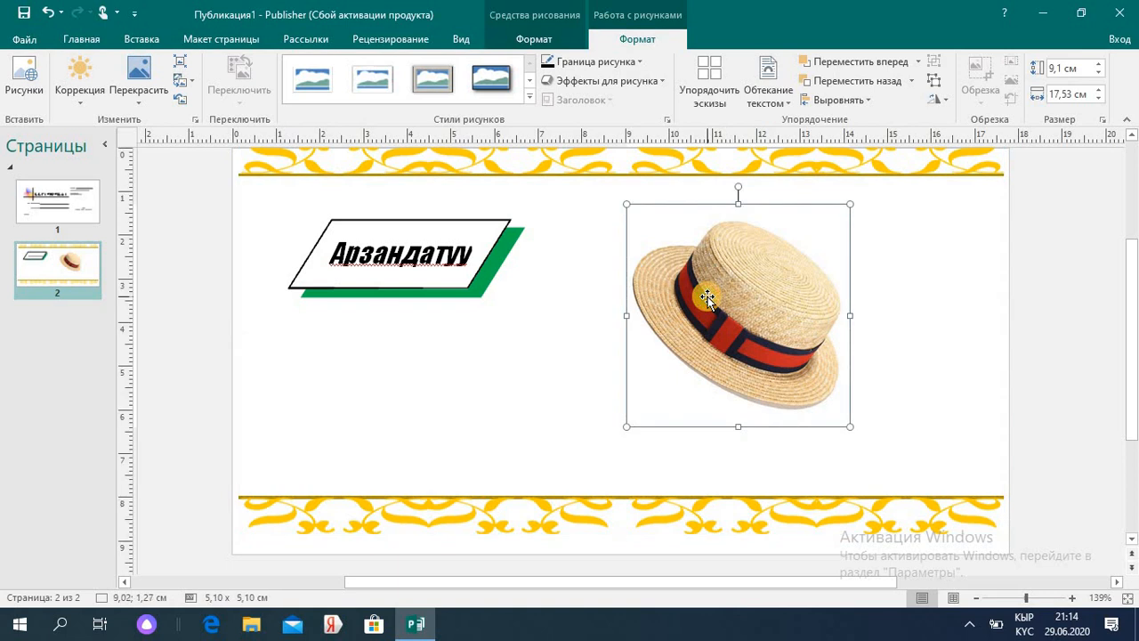
click(530, 98)
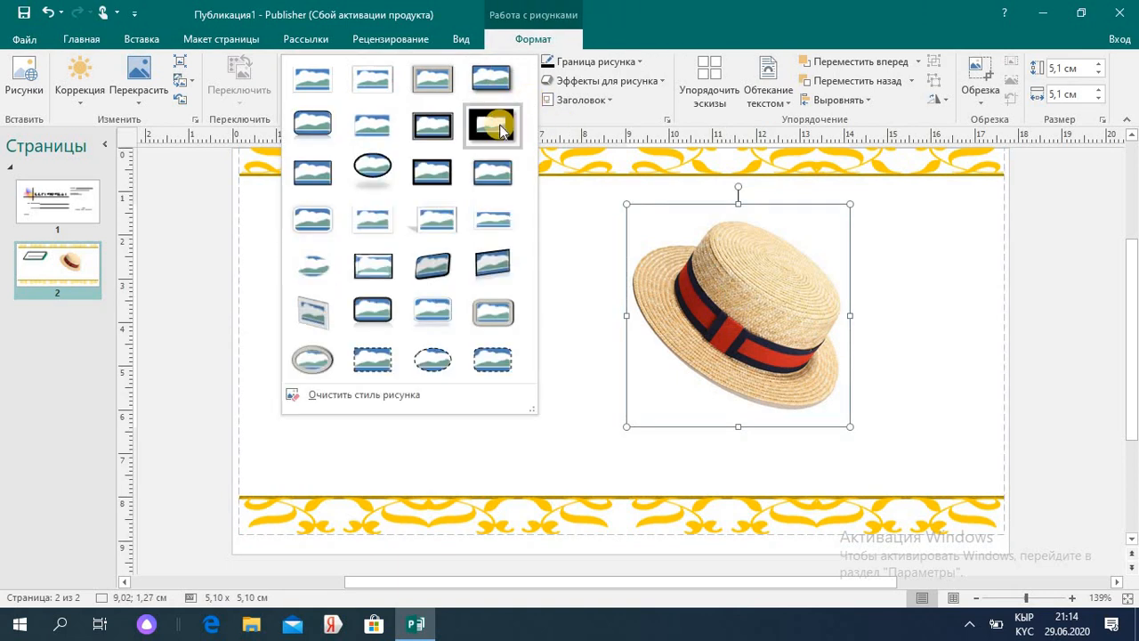
click(372, 174)
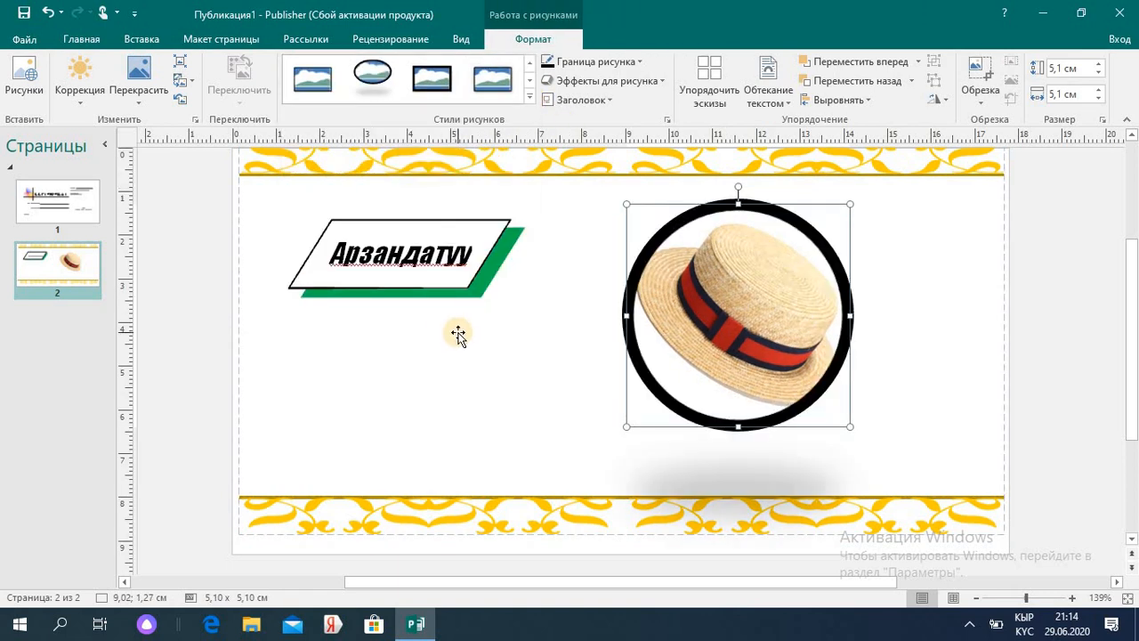
- Apply a dashed black frame style to the decorative page border
click(458, 334)
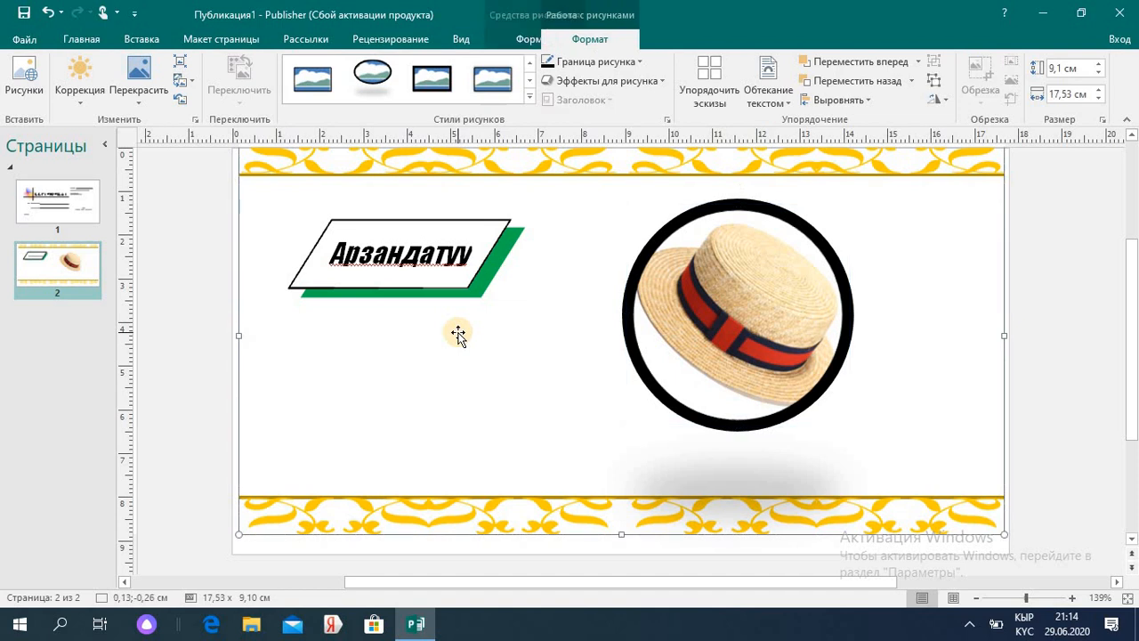
click(530, 98)
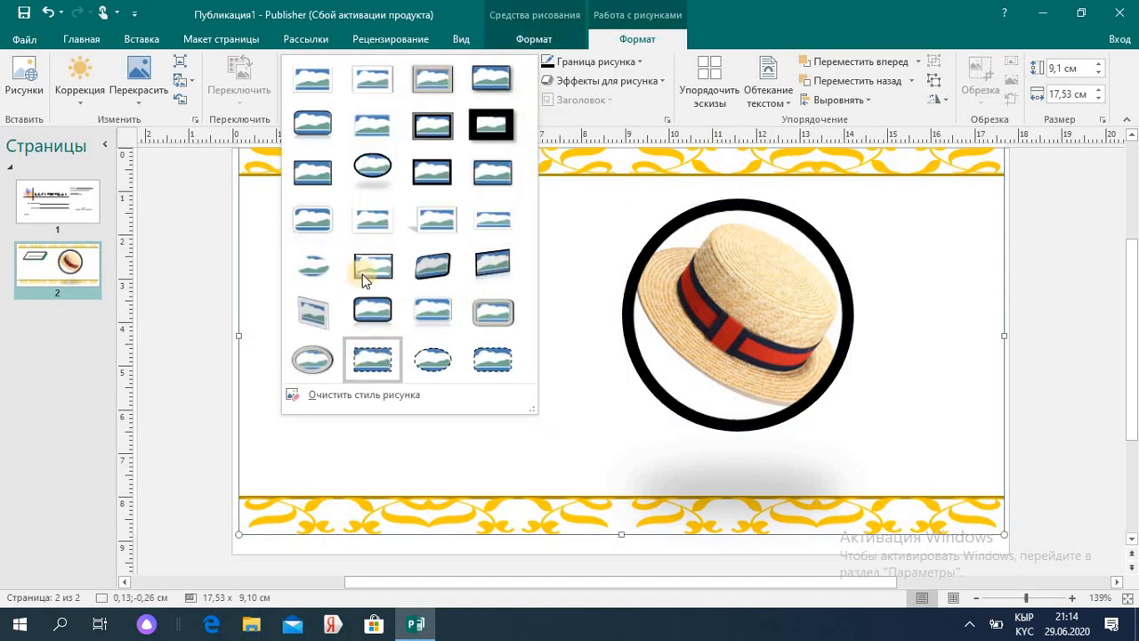
click(433, 358)
click(505, 360)
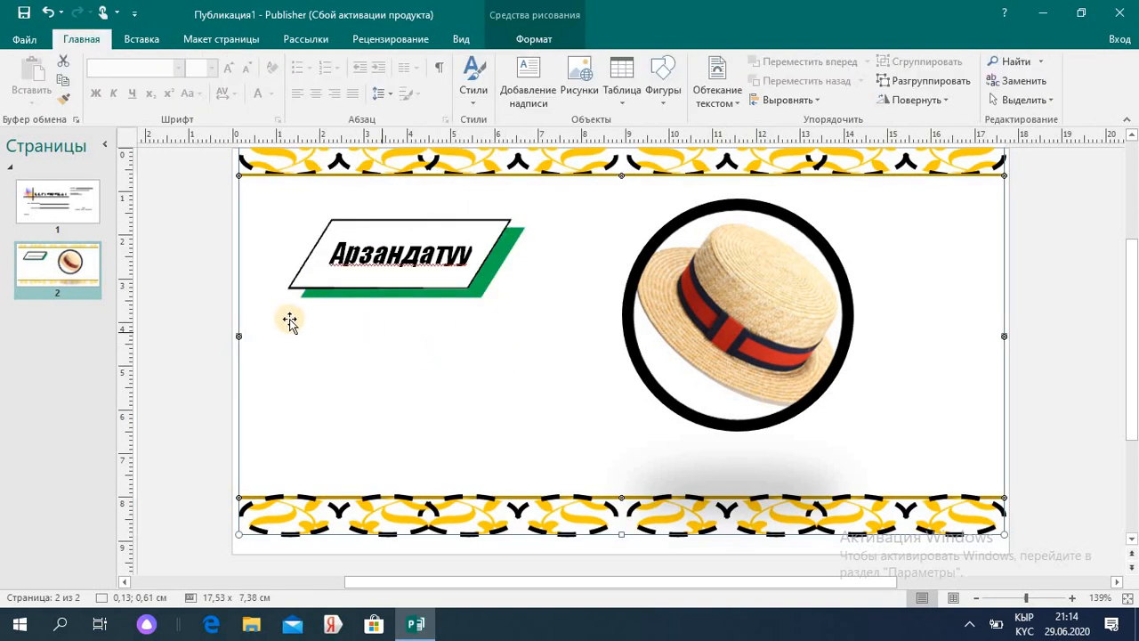
click(26, 41)
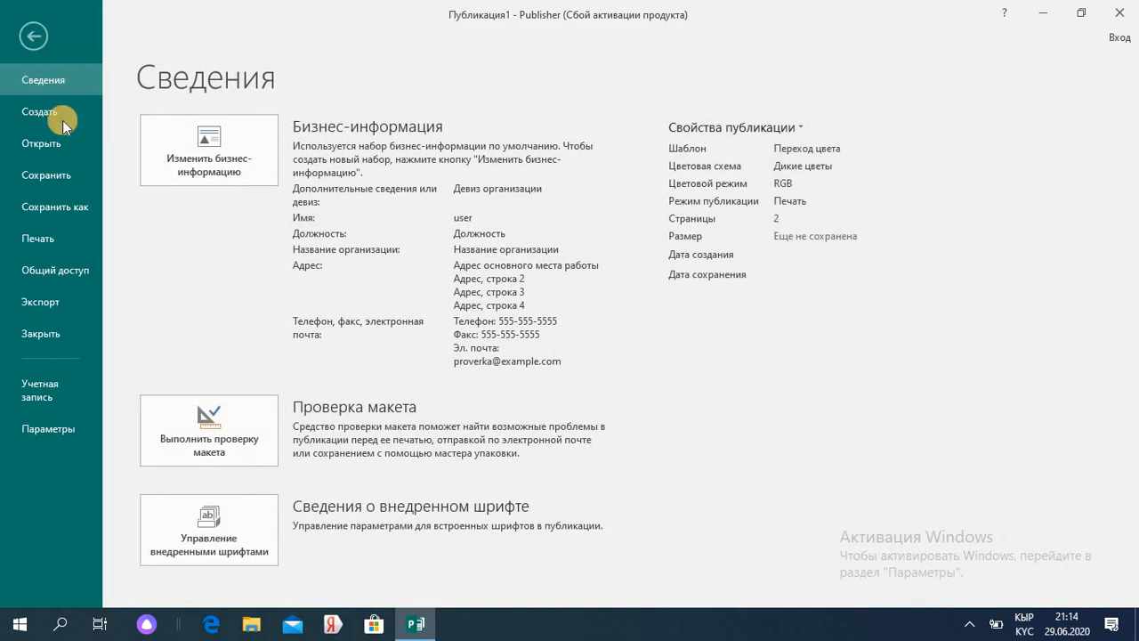
- Save the publication to the Desktop as Реклама.pub, then close Publisher
click(57, 210)
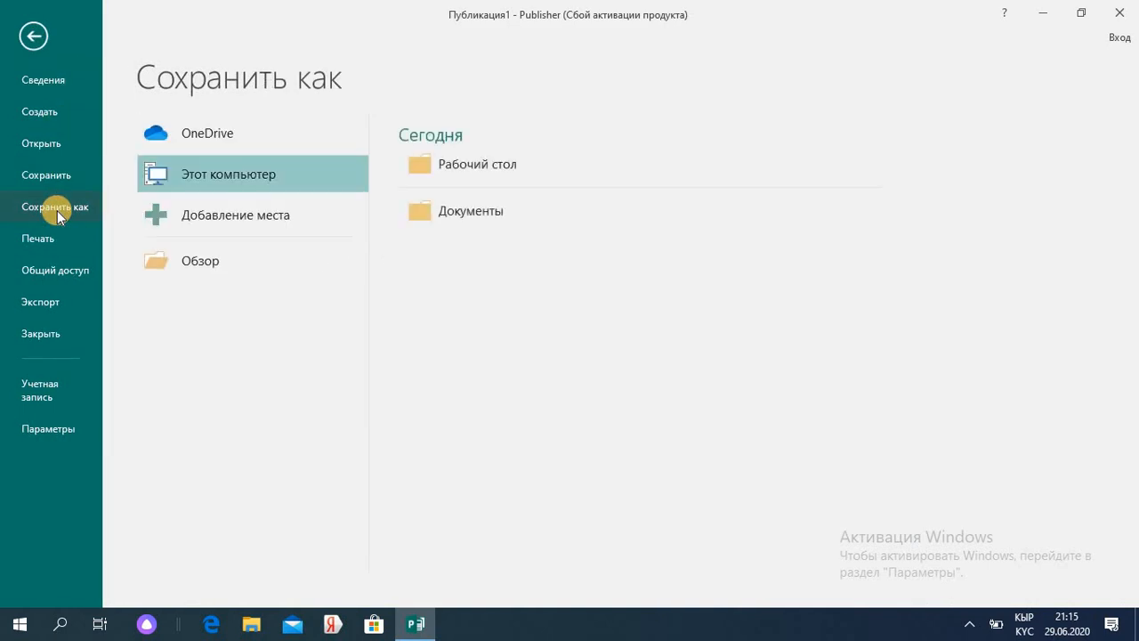
click(495, 166)
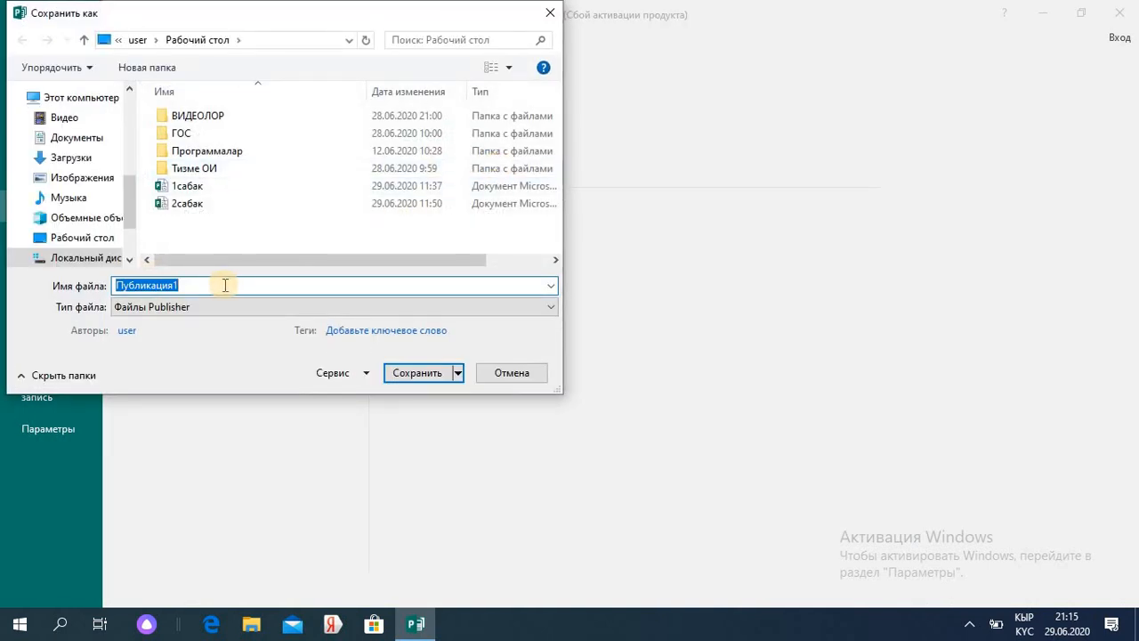
text(Реклама)
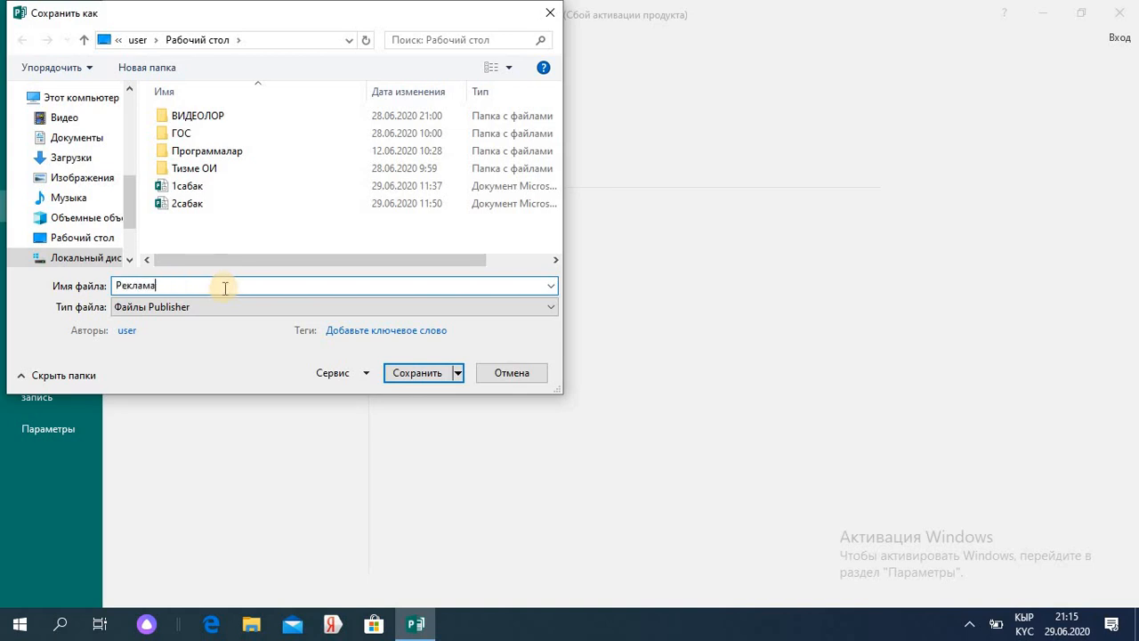
click(418, 373)
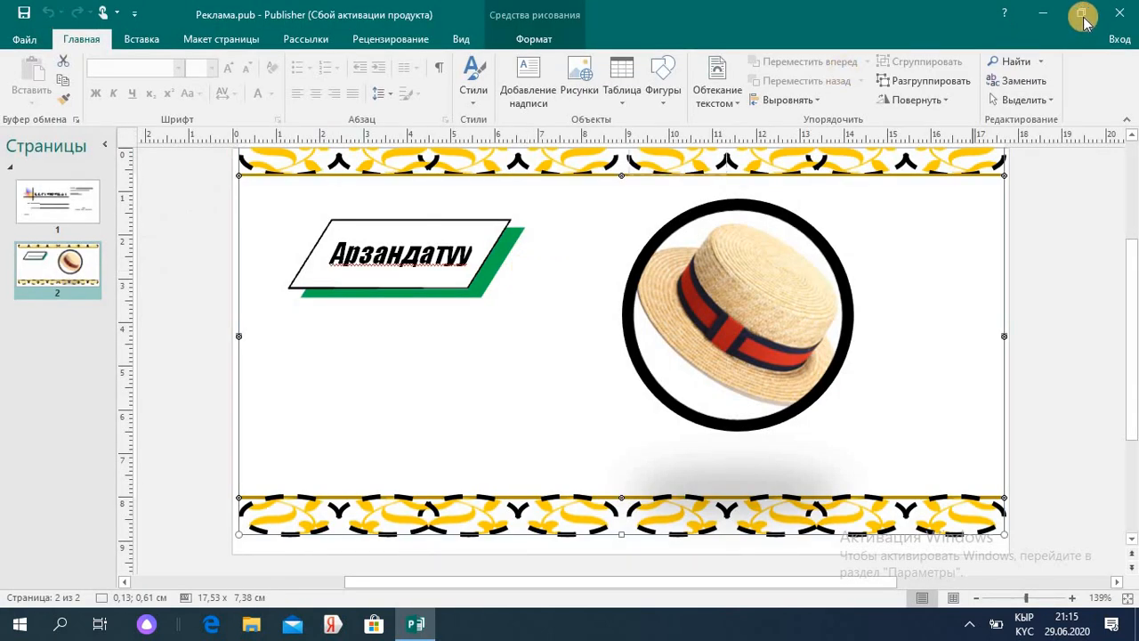
click(1123, 13)
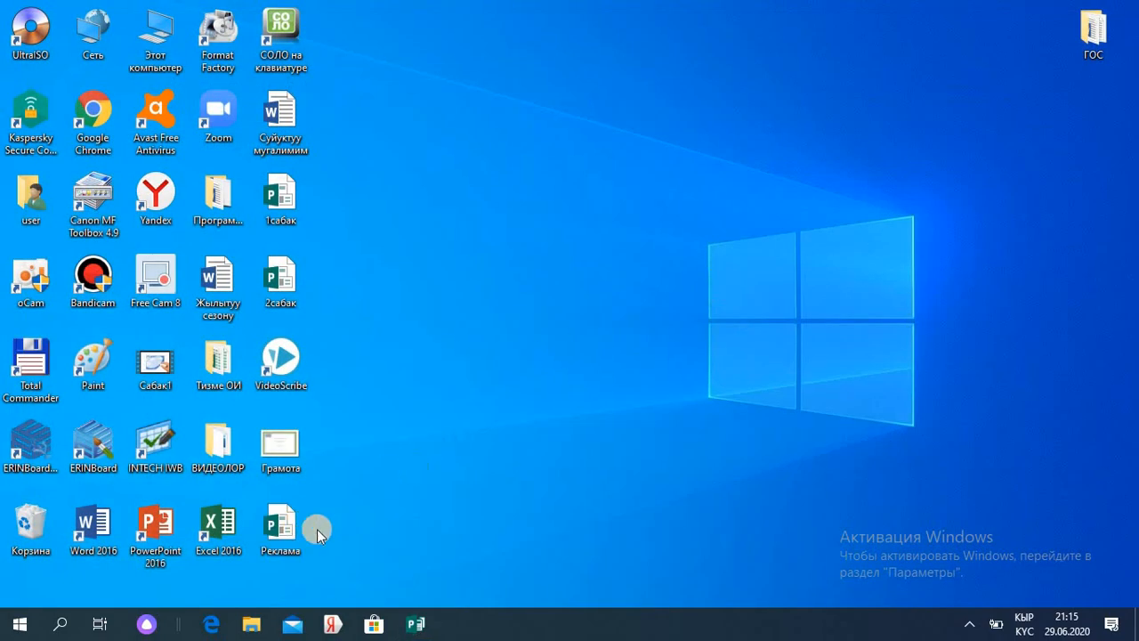
- Reopen Реклама.pub from the desktop, dismiss the activation notice, and show the Сведения page
click(285, 534)
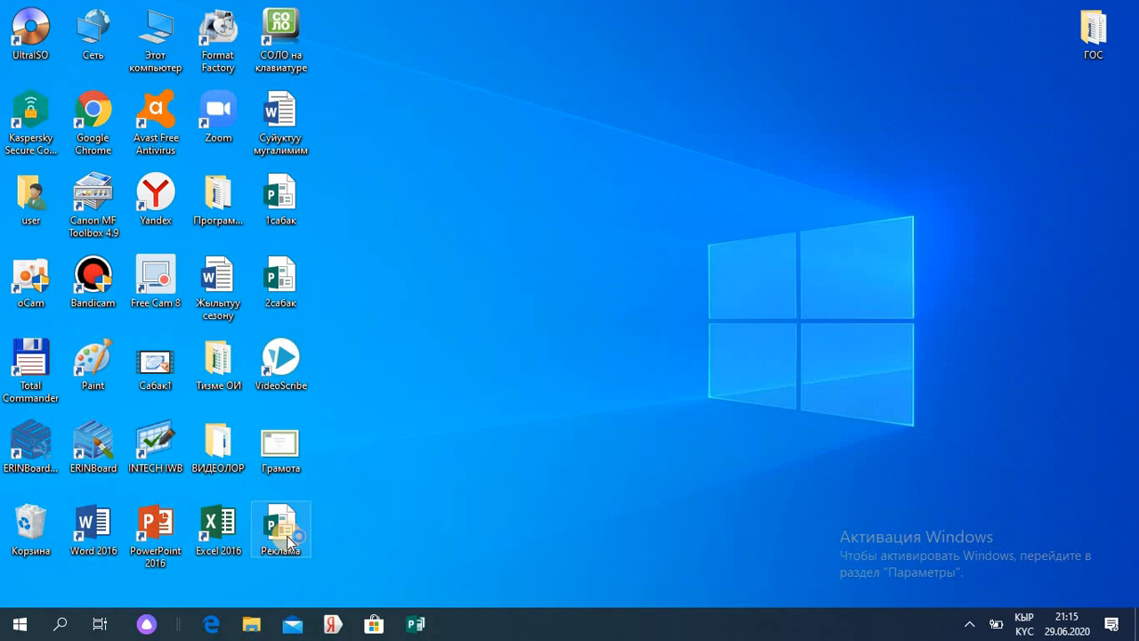
double_click(283, 534)
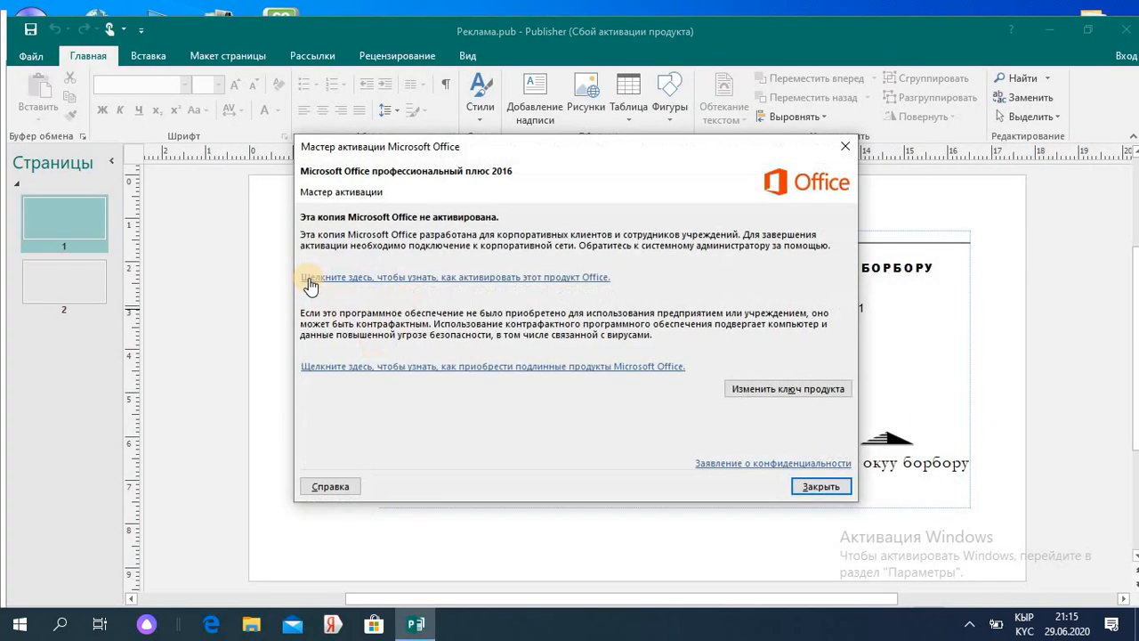
click(845, 148)
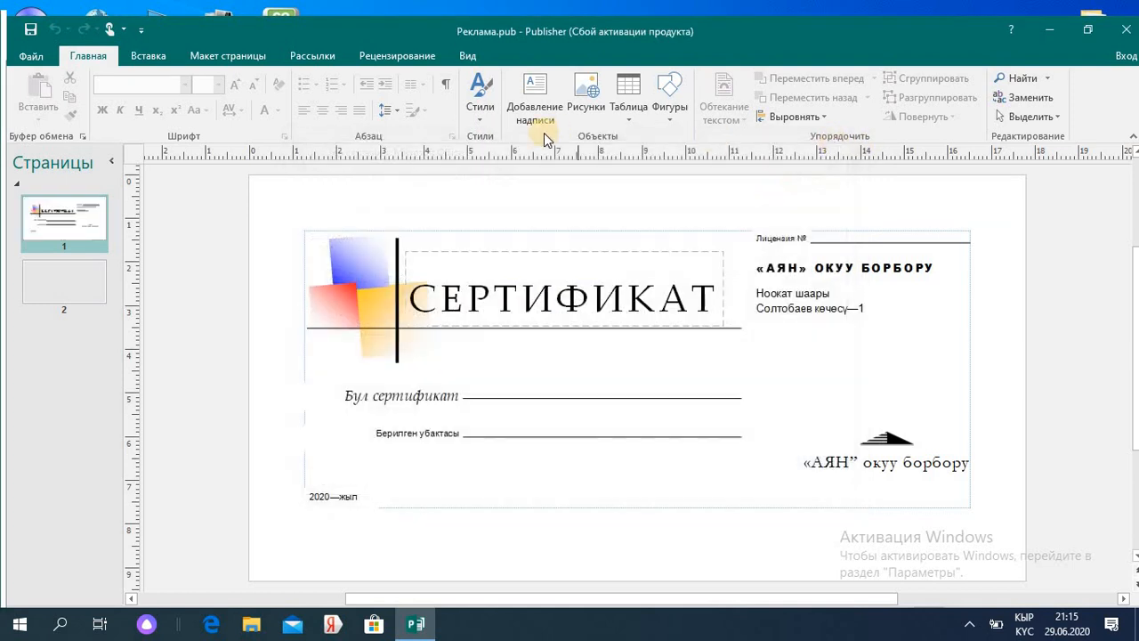
click(32, 59)
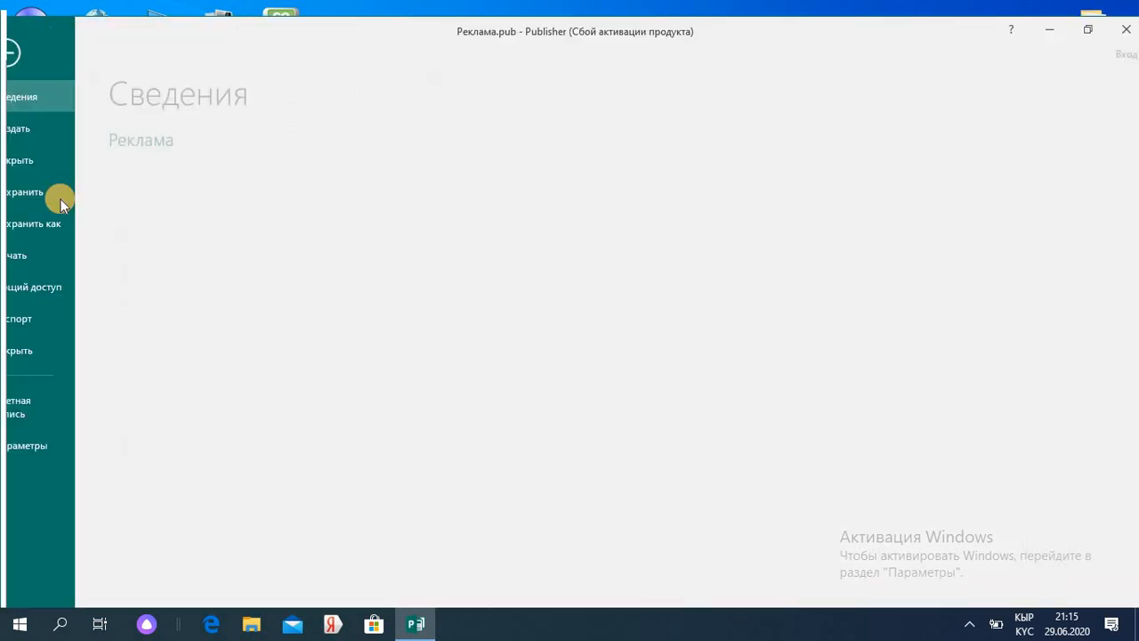
- In print settings, choose the Canon MF230 Series UFRII LT printer with pages 1-2
click(71, 255)
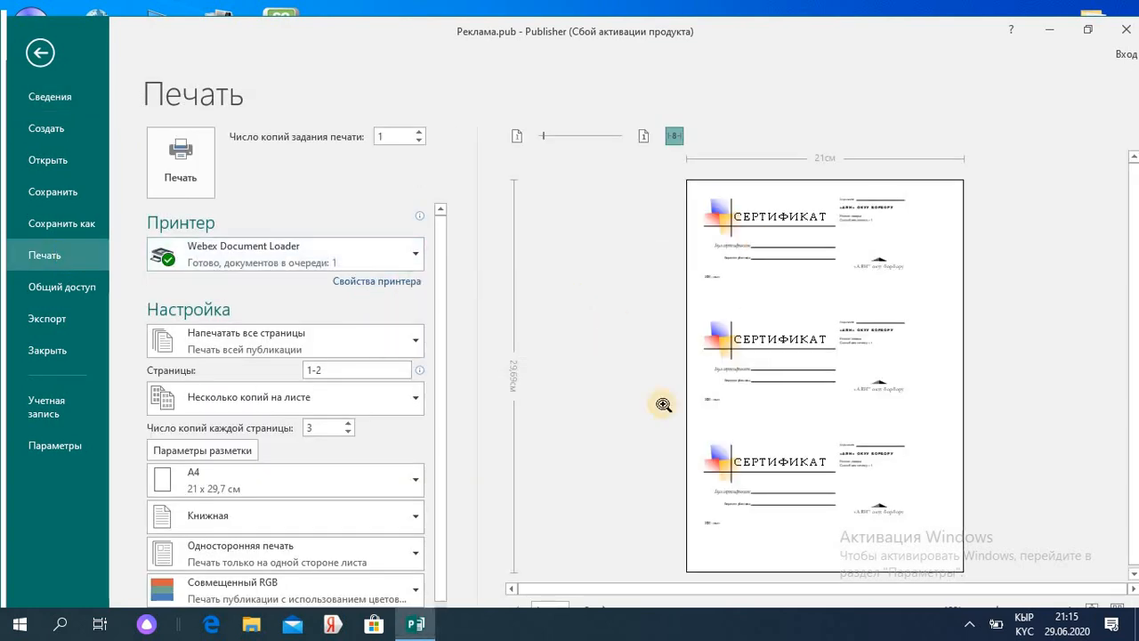
click(418, 258)
scroll(374, 297, down, 3)
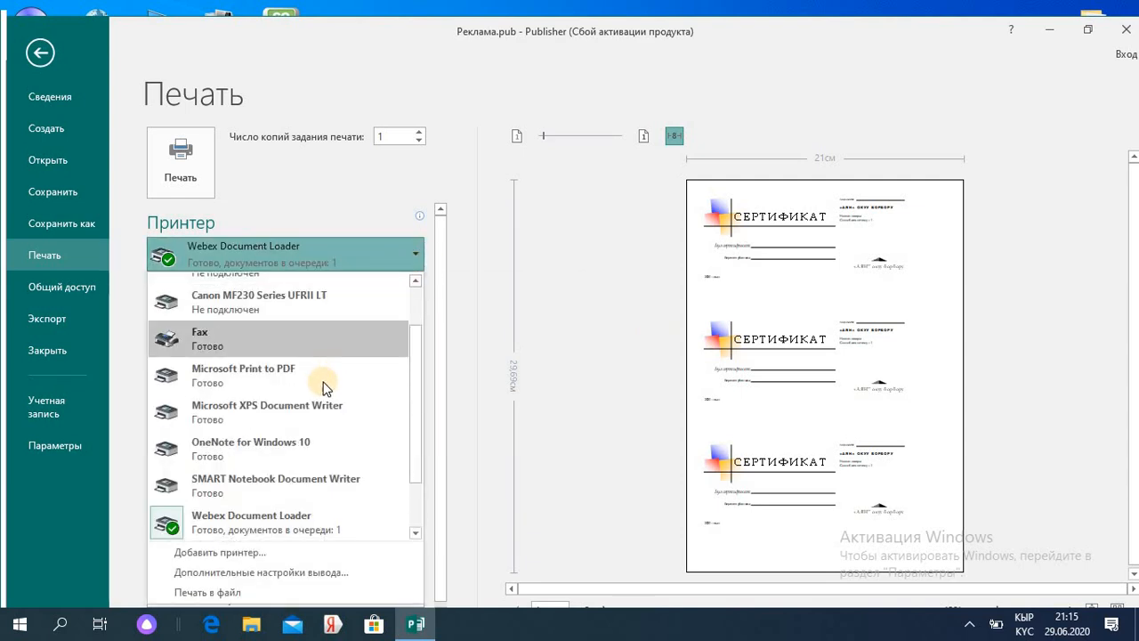
click(342, 299)
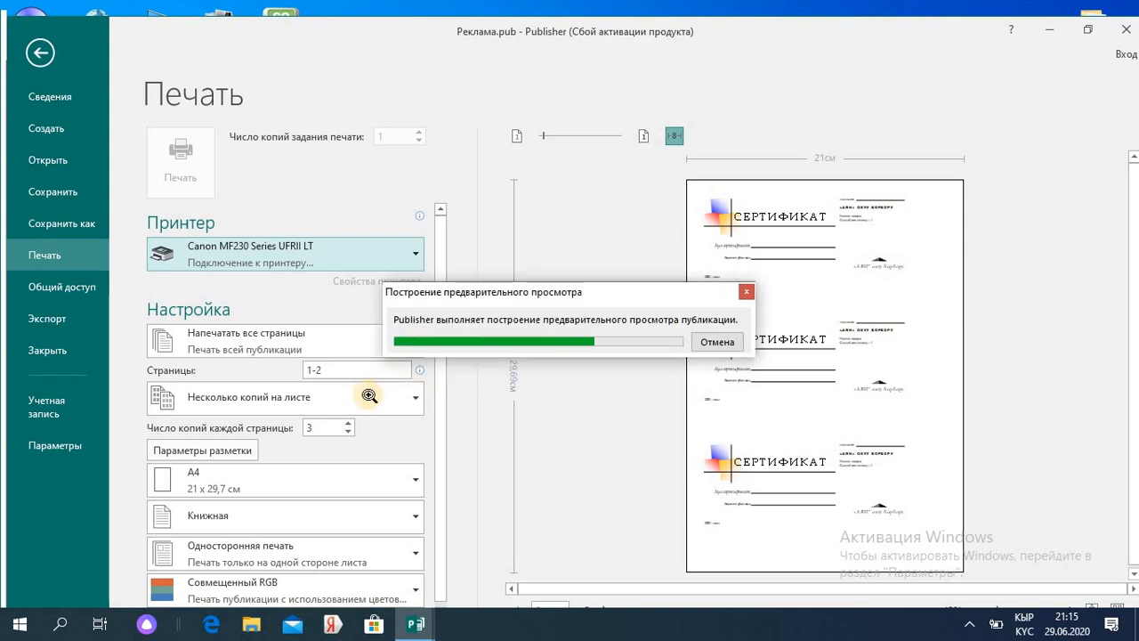
double_click(334, 369)
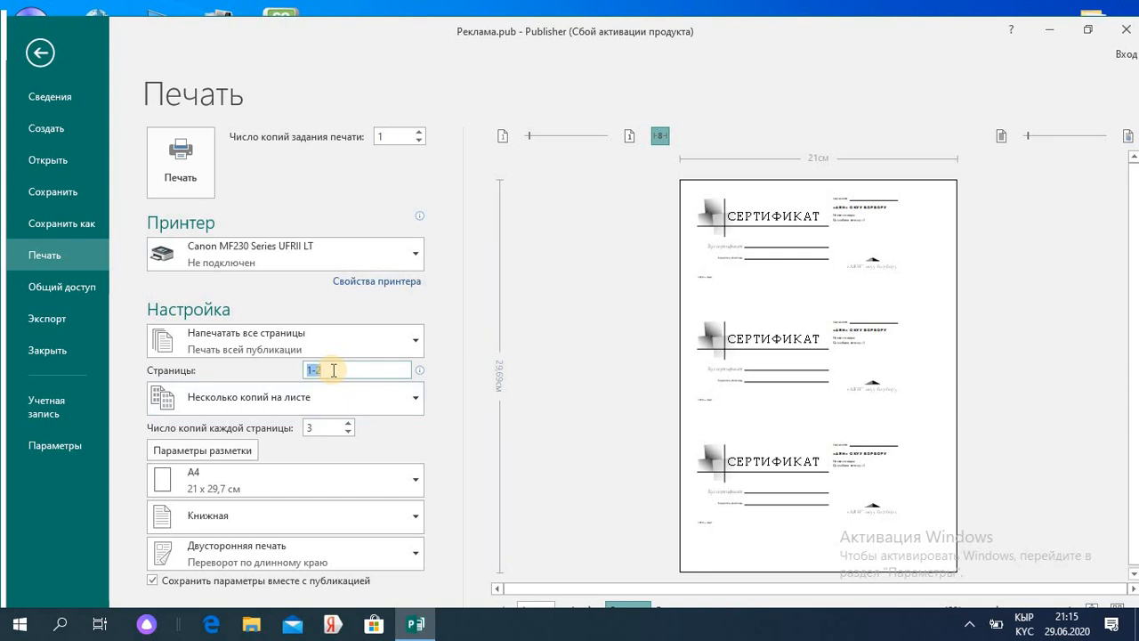
click(334, 370)
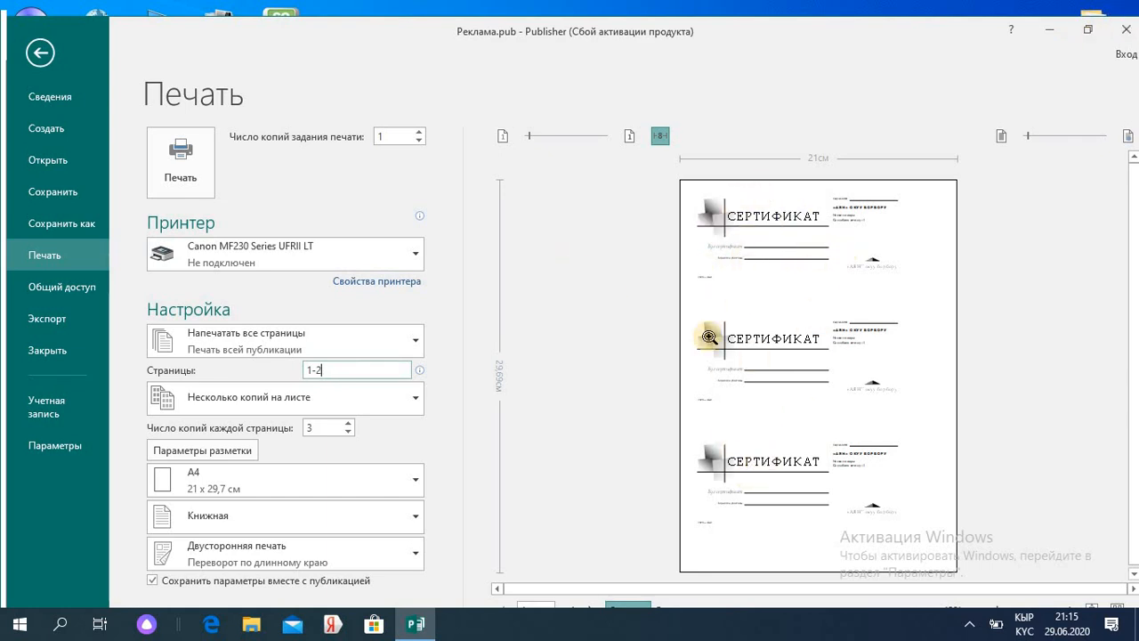
- Review the printer list again, then close the publication without saving
click(419, 255)
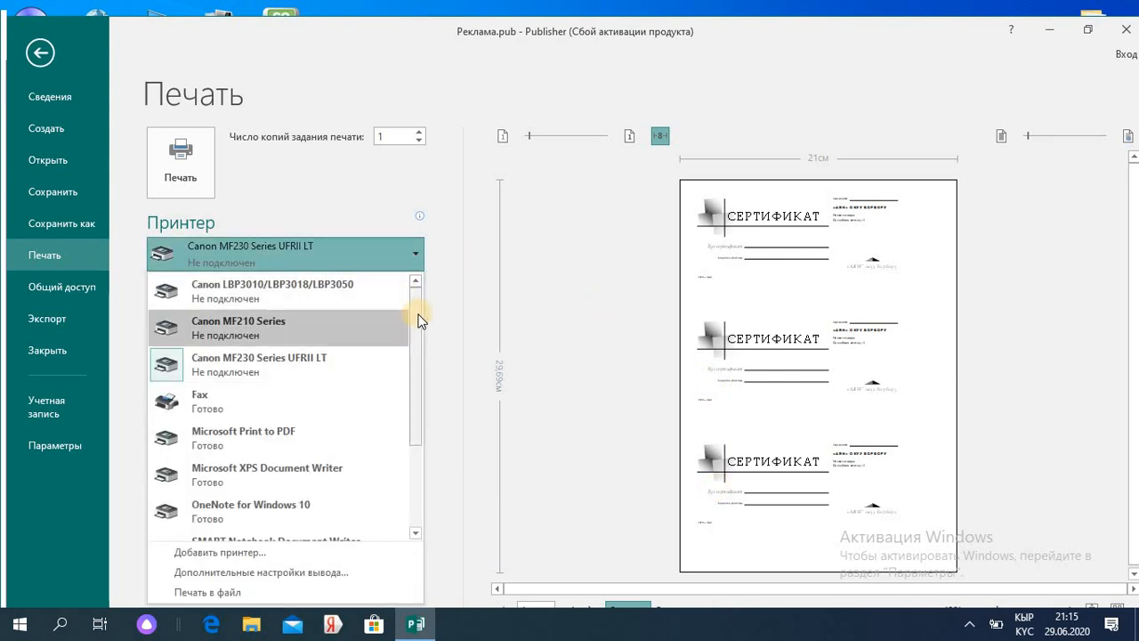
drag(418, 319, 418, 400)
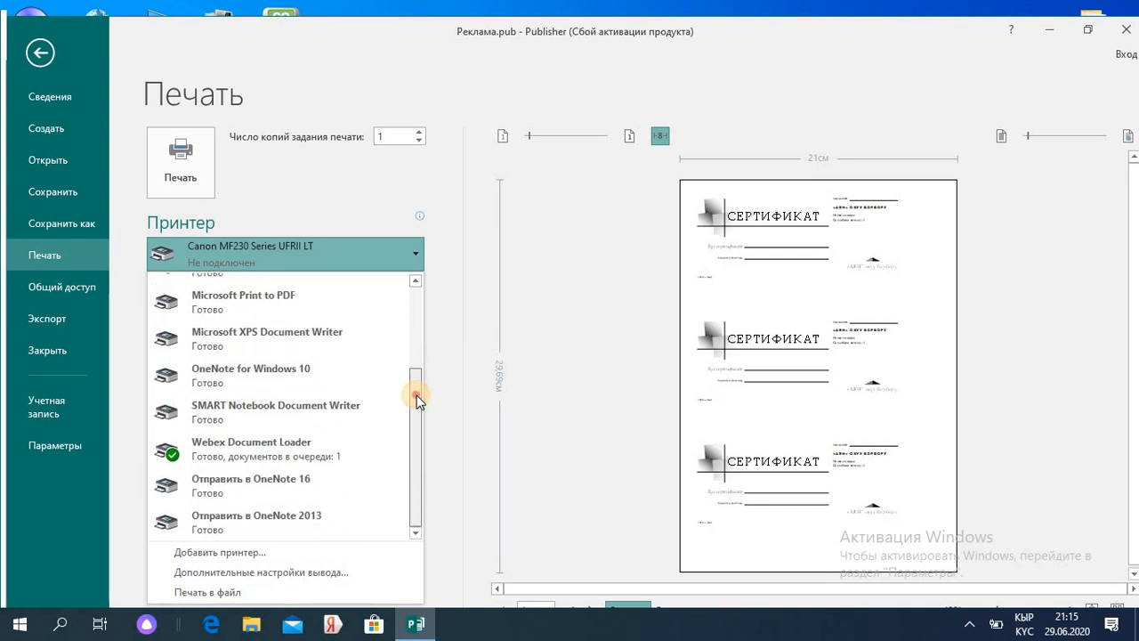
drag(418, 478, 423, 305)
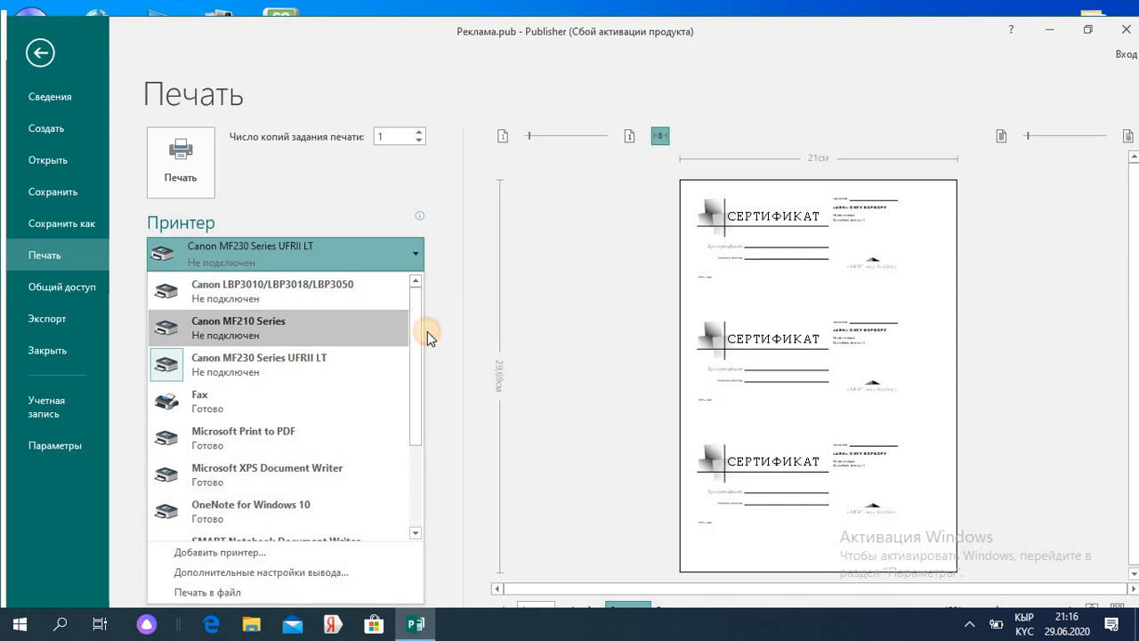
drag(413, 346, 399, 494)
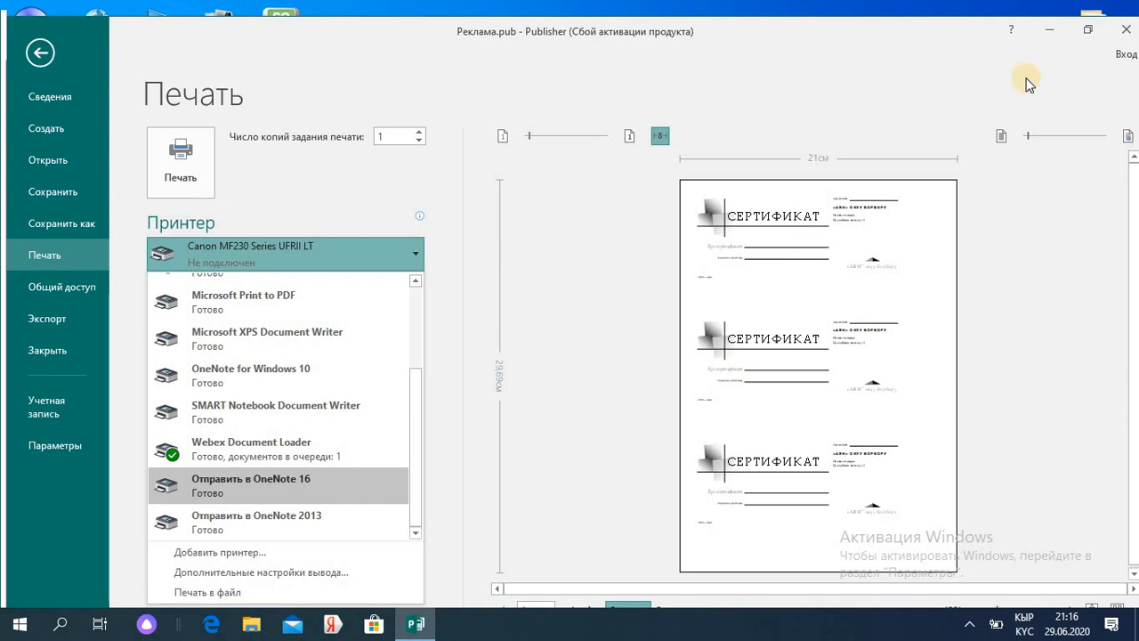
click(1126, 29)
click(1126, 29)
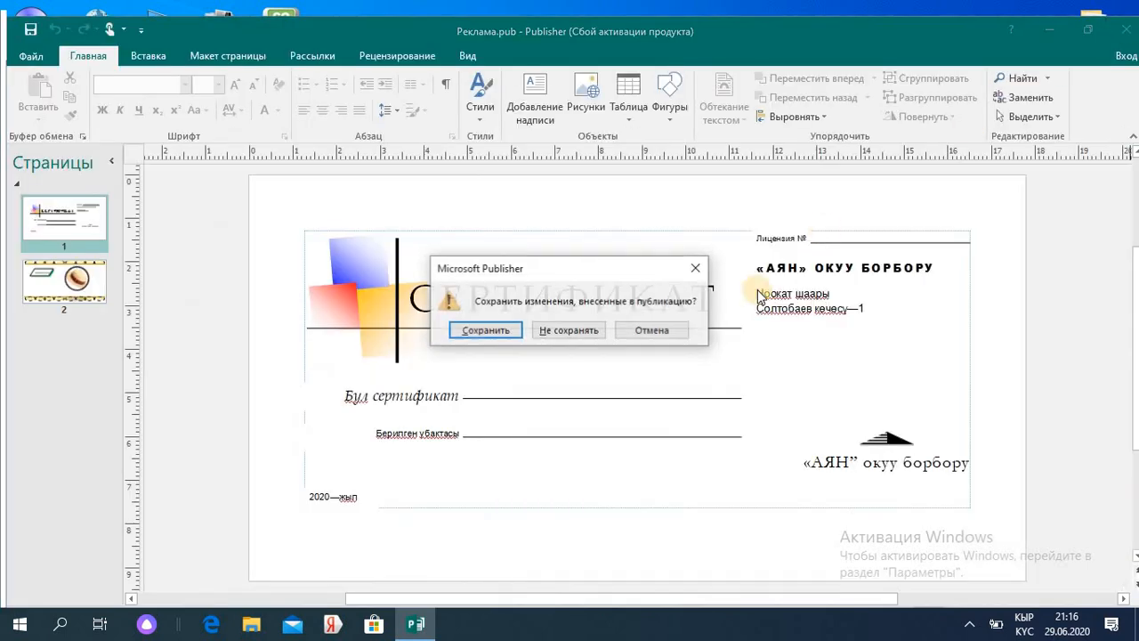
click(571, 332)
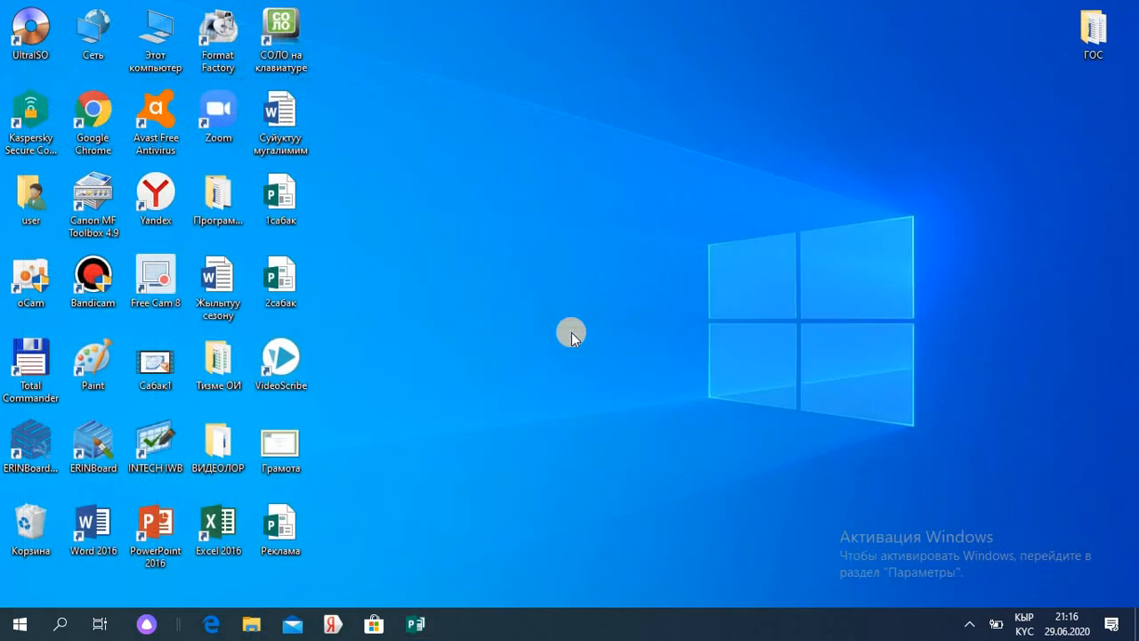